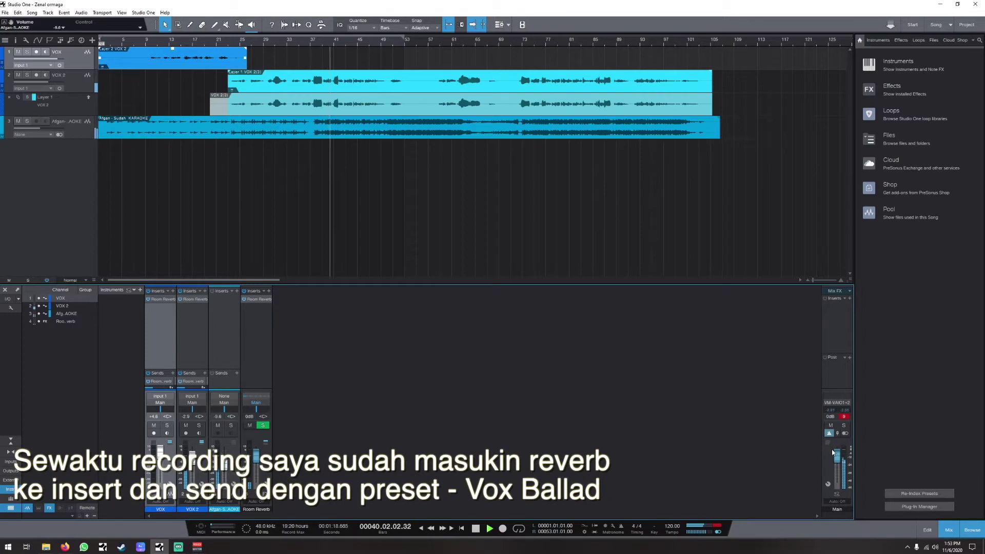
Step: Trim the end of the VOX event back to just past bar 23 and play the transition to VOX 2
left_click(844, 417)
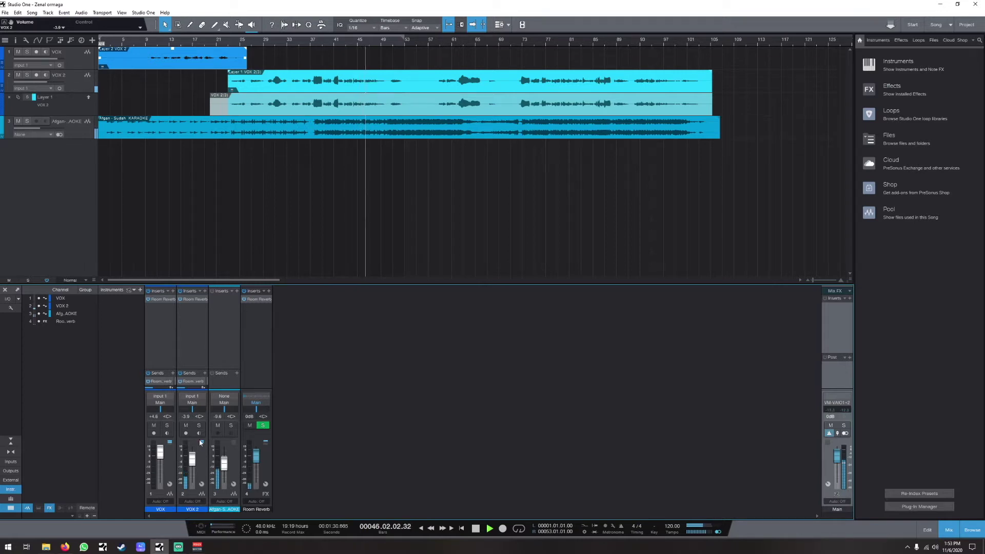
left_click_drag(230, 41, 233, 60)
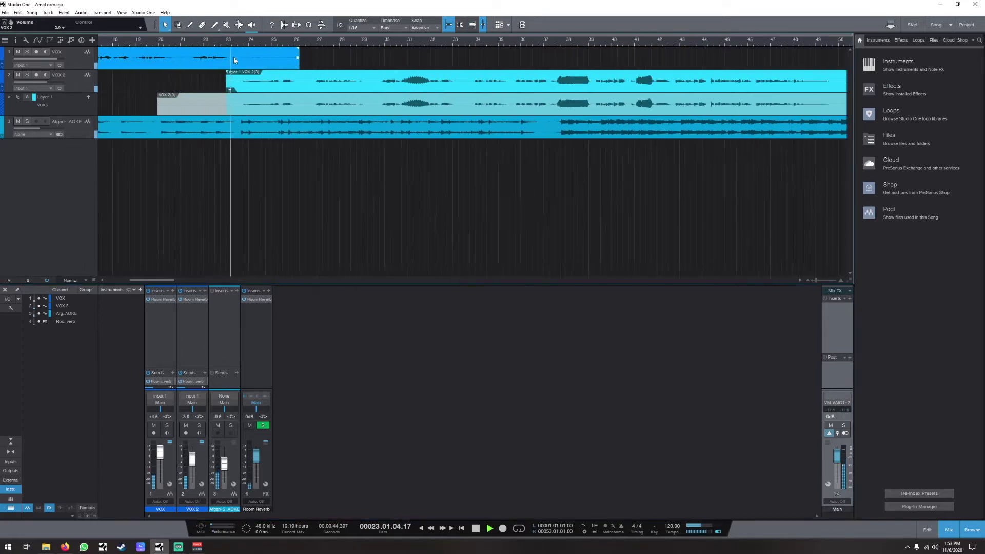
left_click_drag(307, 62, 243, 63)
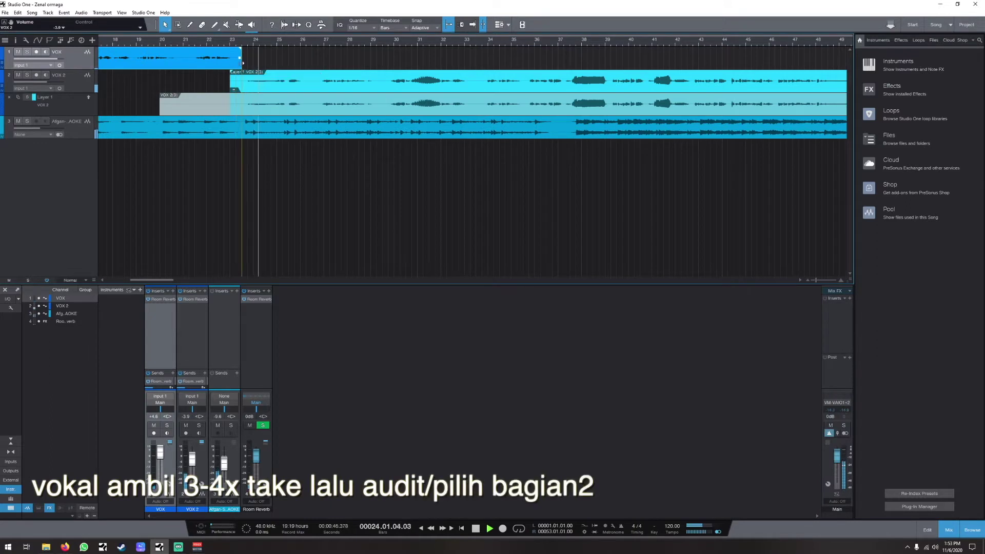
left_click(235, 42)
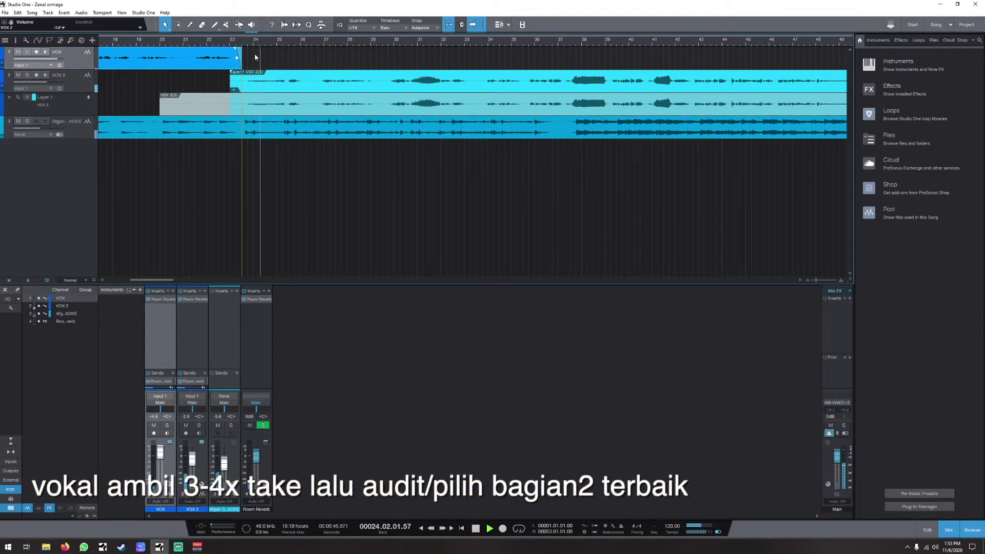
left_click_drag(256, 45, 272, 43)
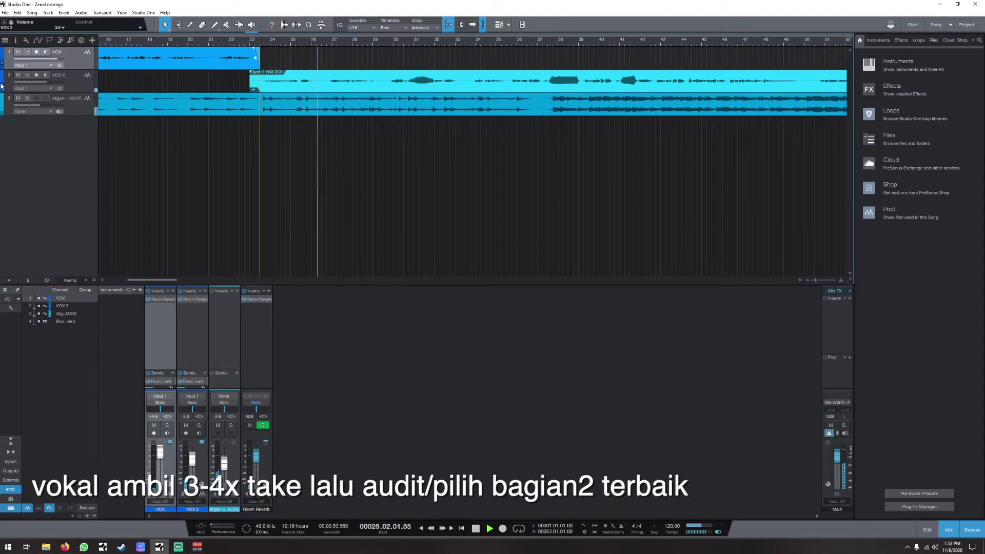
Step: Comp Layer 1 of VOX from just past bar 23 to bar 26 and trim the VOX 2 event's start to just after that passage
left_click(4, 64)
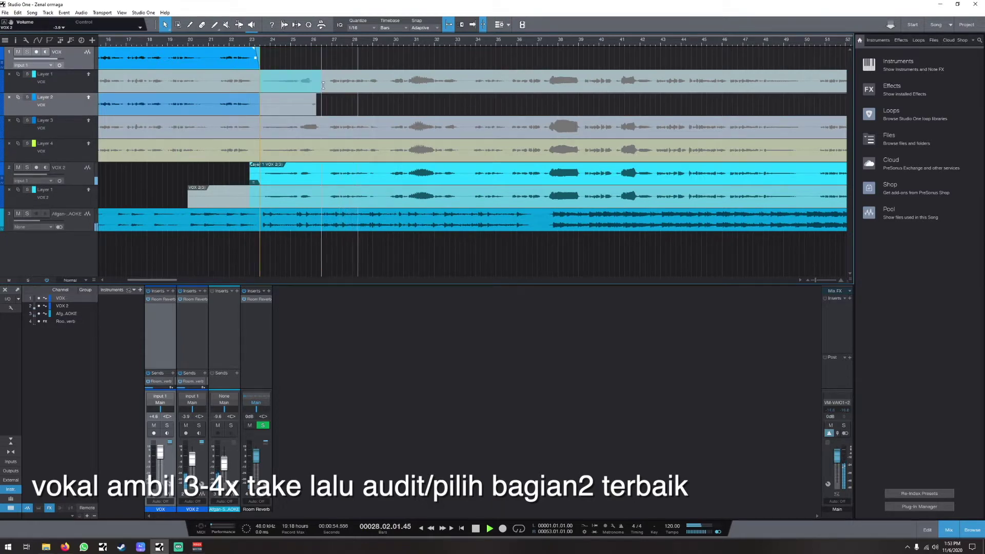
left_click_drag(259, 81, 322, 81)
left_click_drag(250, 175, 321, 184)
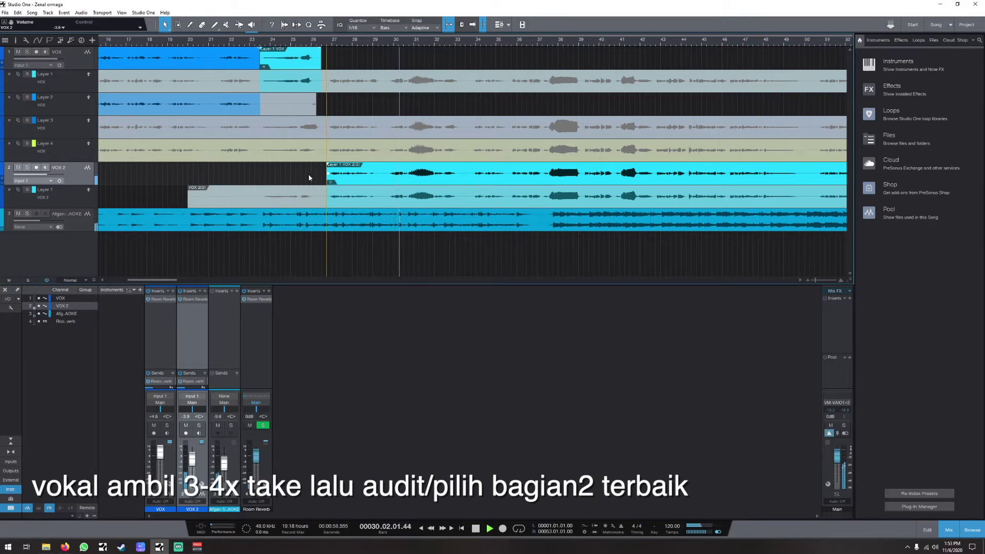
left_click(306, 41)
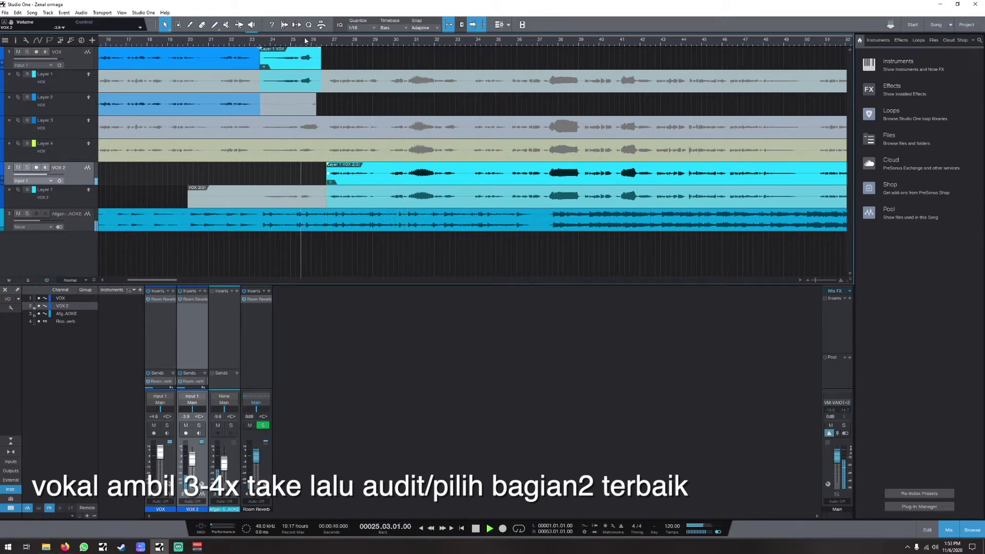
left_click(267, 41)
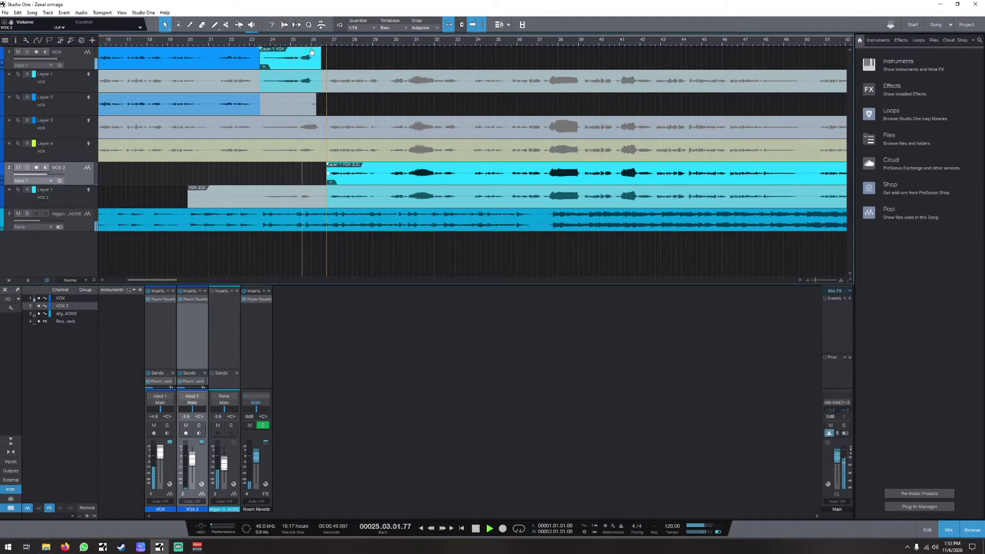
Step: Try Layer 3 of VOX for the passage after bar 23, replacing it with the VOX 2 take of the same bars
left_click_drag(258, 125, 321, 125)
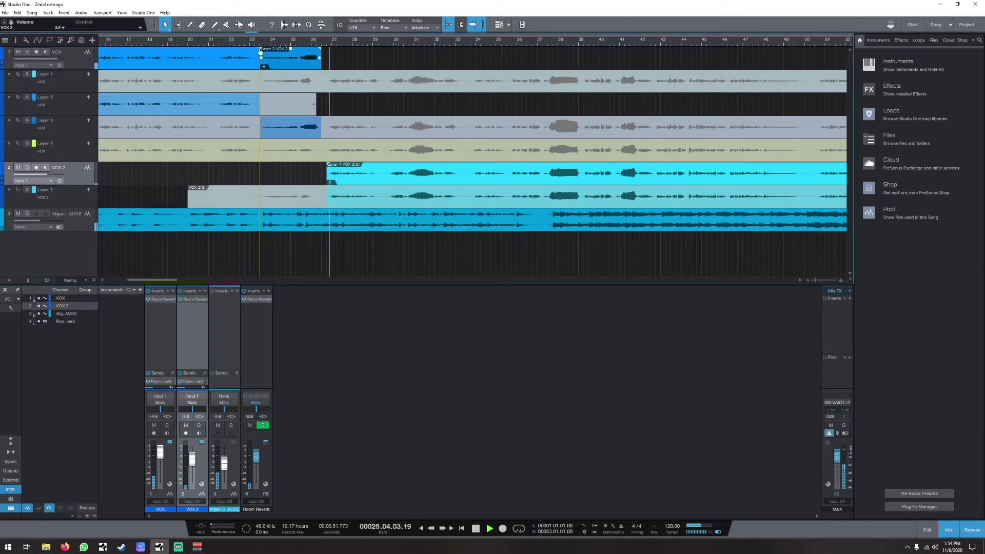
left_click_drag(255, 196, 322, 197)
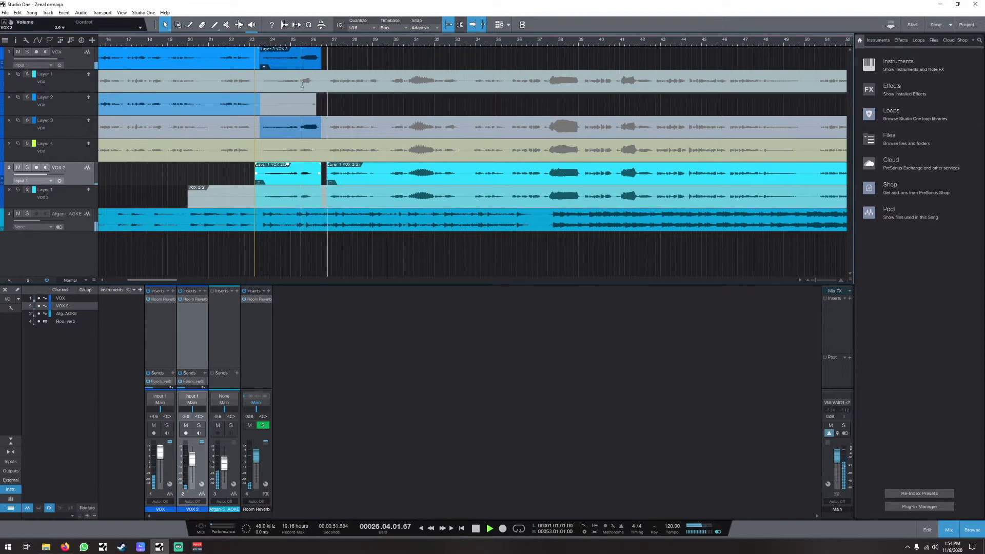
left_click(302, 60)
key("Delete")
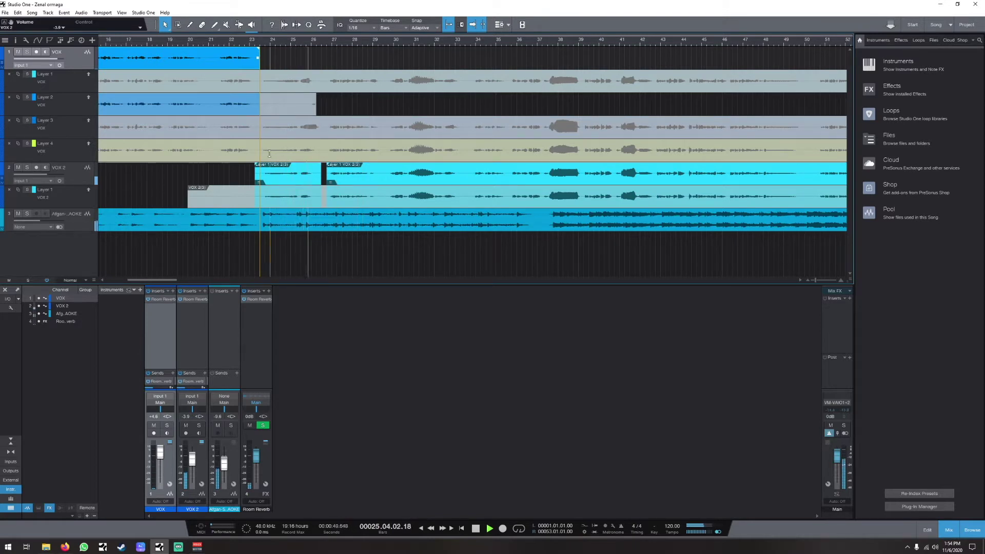
Step: Comp Layer 4 of VOX from about bar 23 to 26 and delete the VOX 2 event covering the same passage
left_click_drag(258, 154, 321, 153)
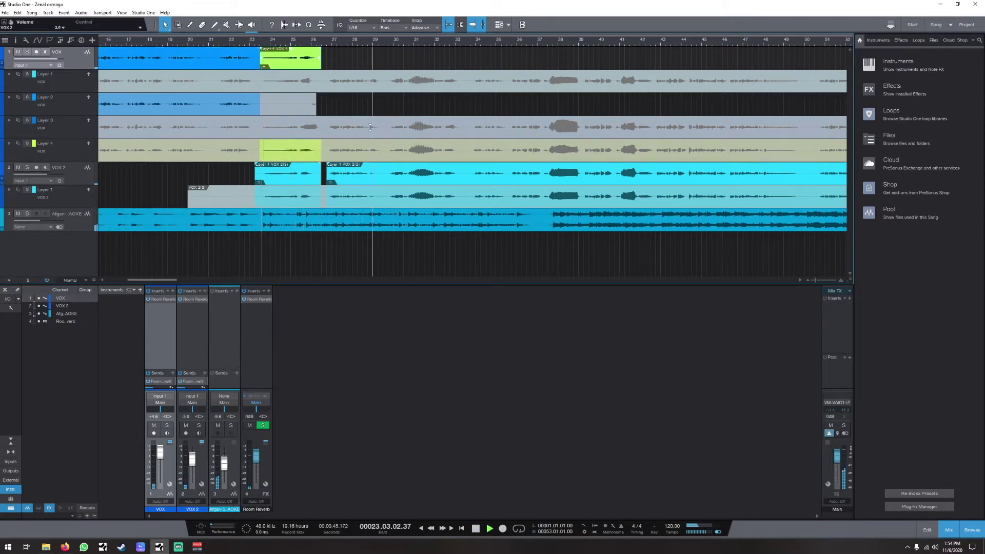
left_click(313, 177)
key("Delete")
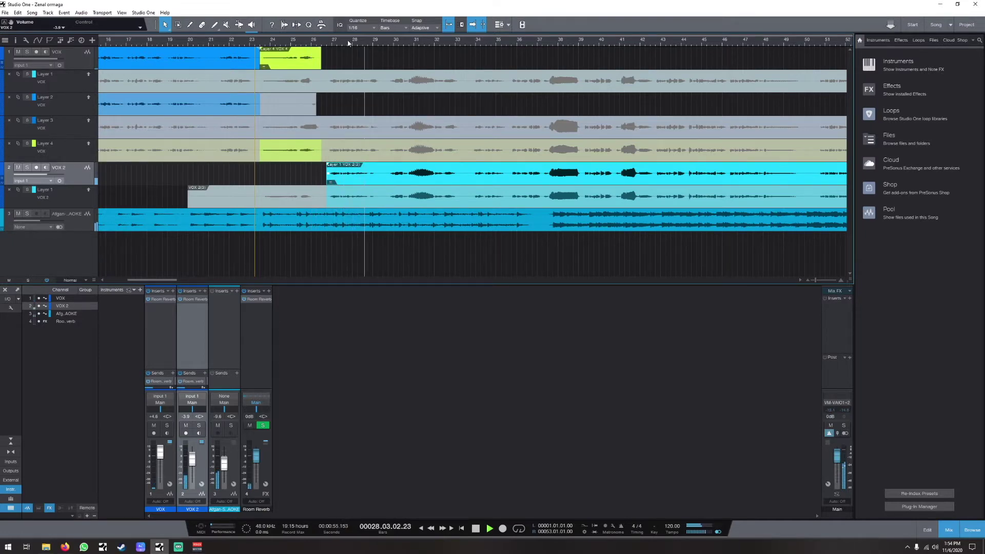
Step: Collapse the take layers of VOX and VOX 2 and play the comped Layer 4 passage
left_click_drag(348, 43, 342, 31)
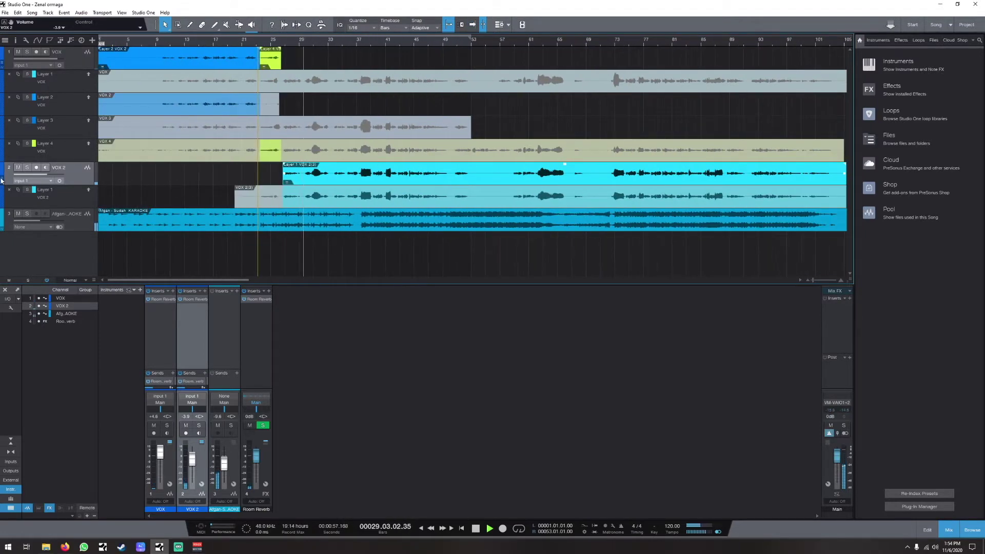
left_click(2, 180)
left_click(4, 65)
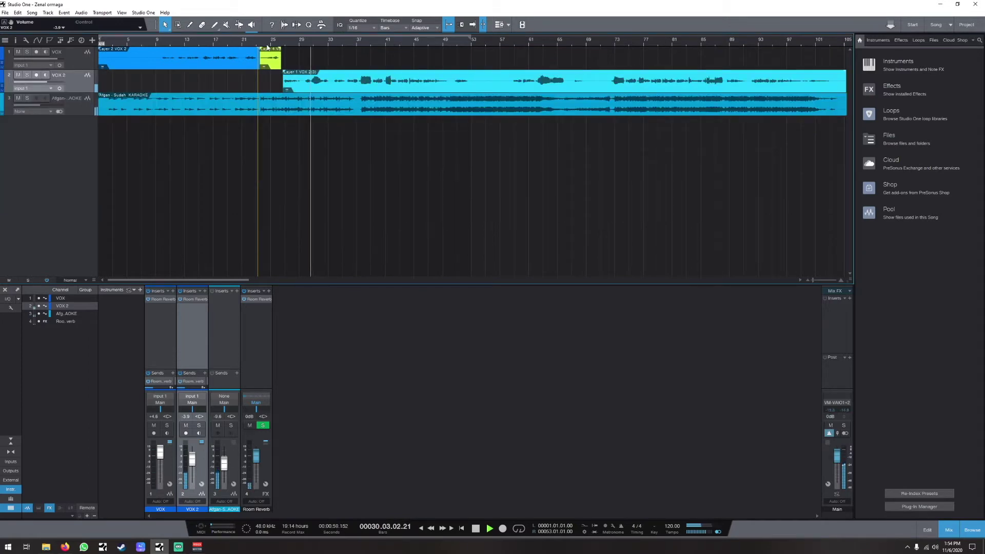
left_click(263, 43)
left_click_drag(273, 43, 273, 62)
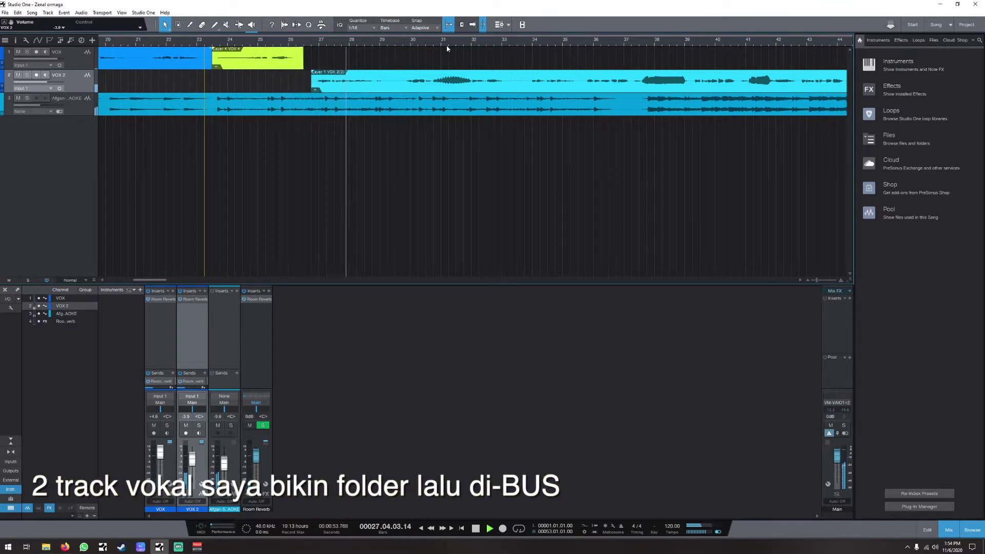
Step: Lower the VOX channel's volume to -4.8 dB
left_click_drag(447, 45, 395, 32)
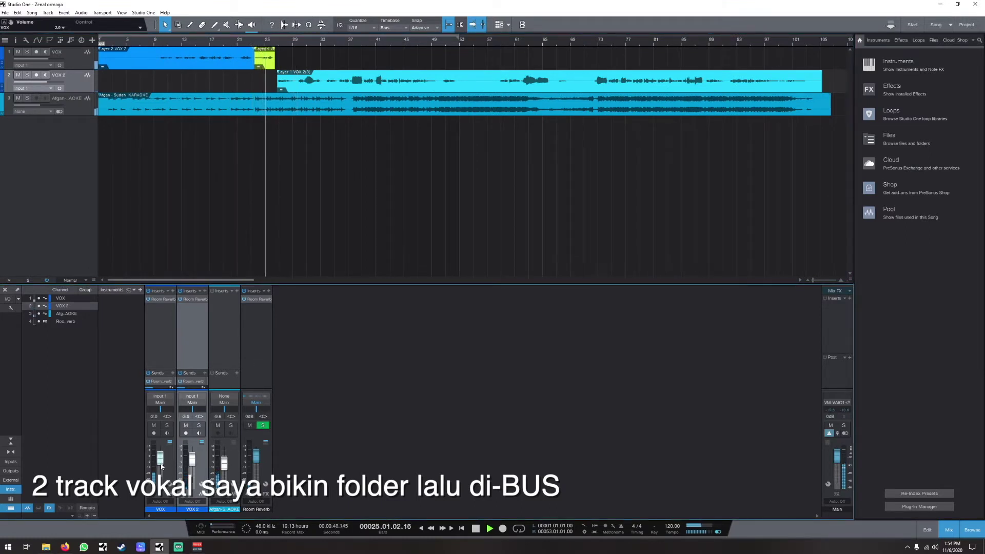
left_click_drag(161, 466, 162, 471)
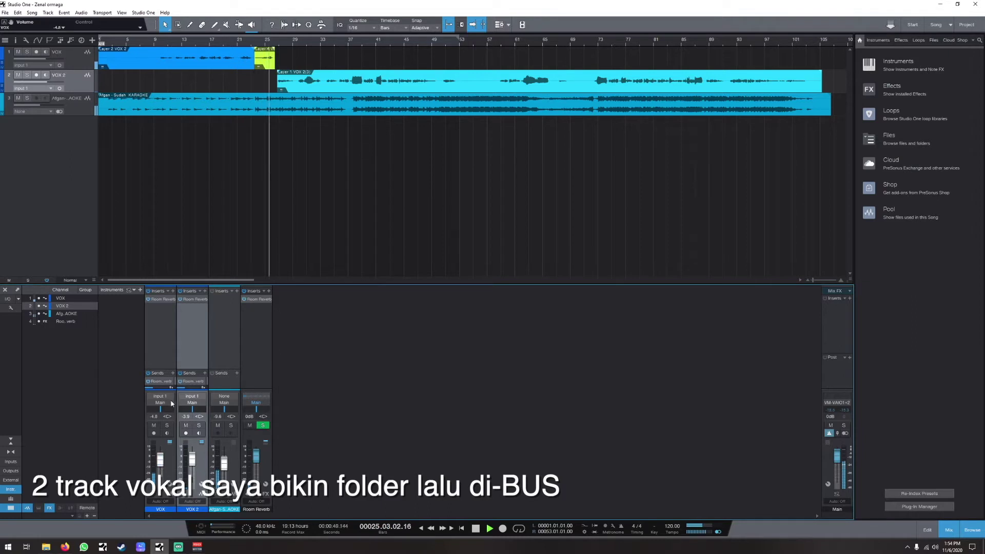
Step: Pack the VOX and VOX 2 tracks into a folder and name it VOX
left_click(177, 452, "shift")
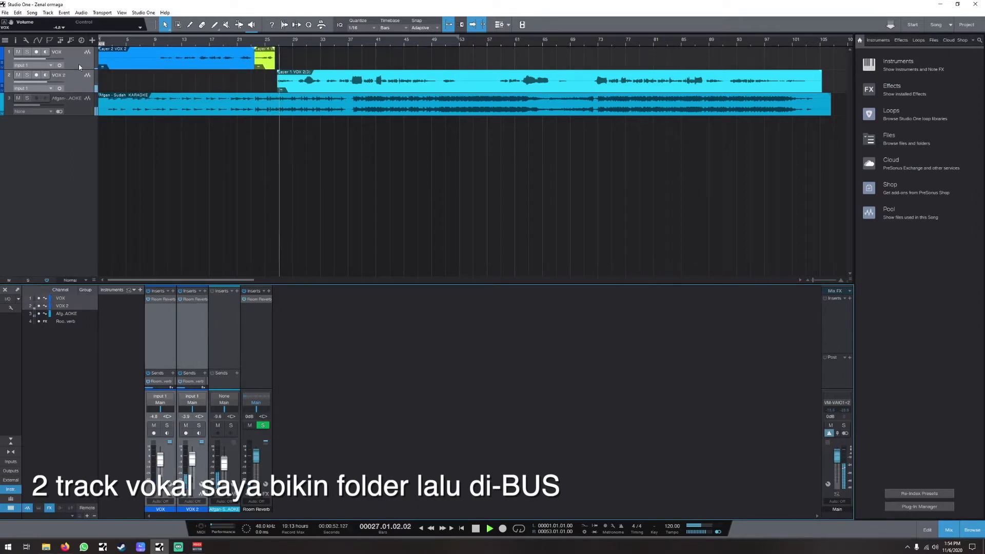
right_click(73, 86)
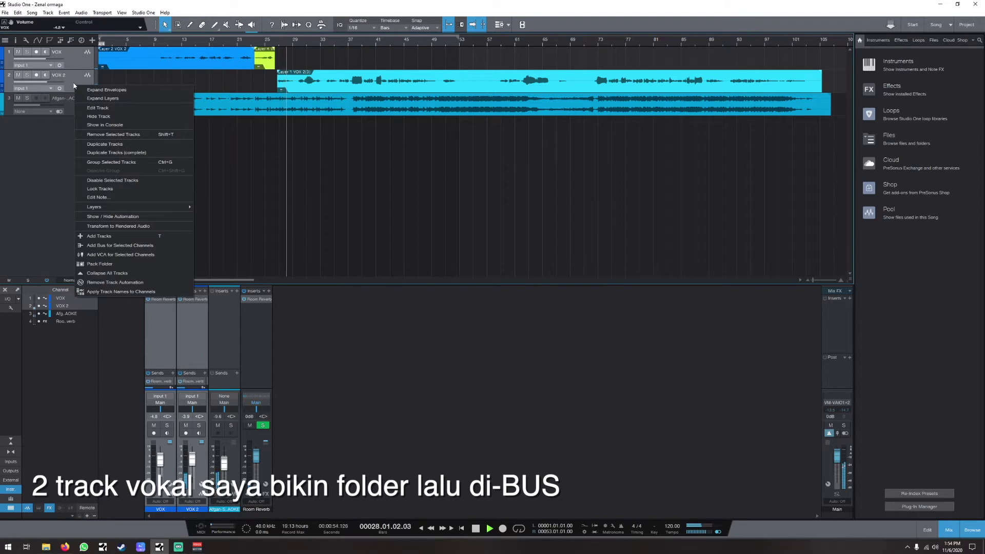
left_click(113, 265)
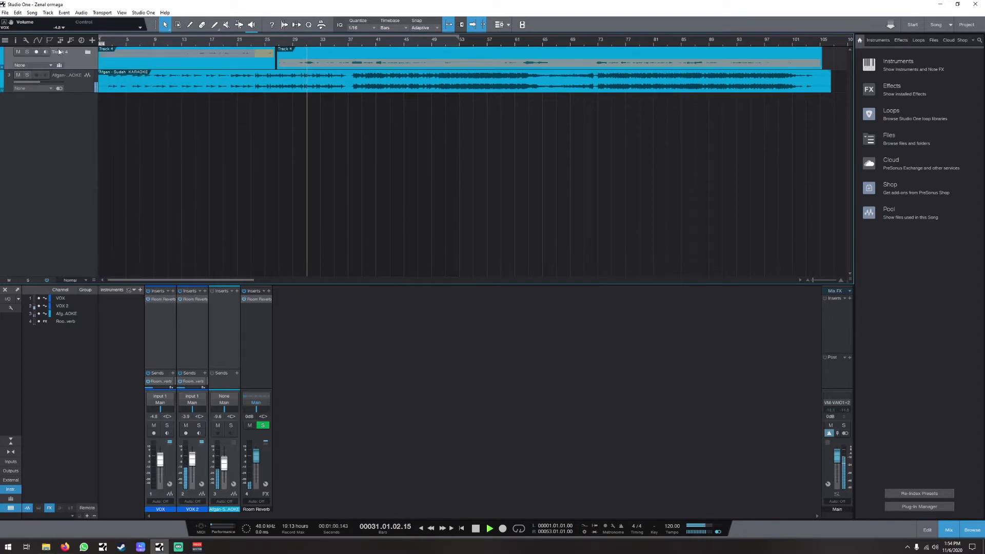
type("Vocal")
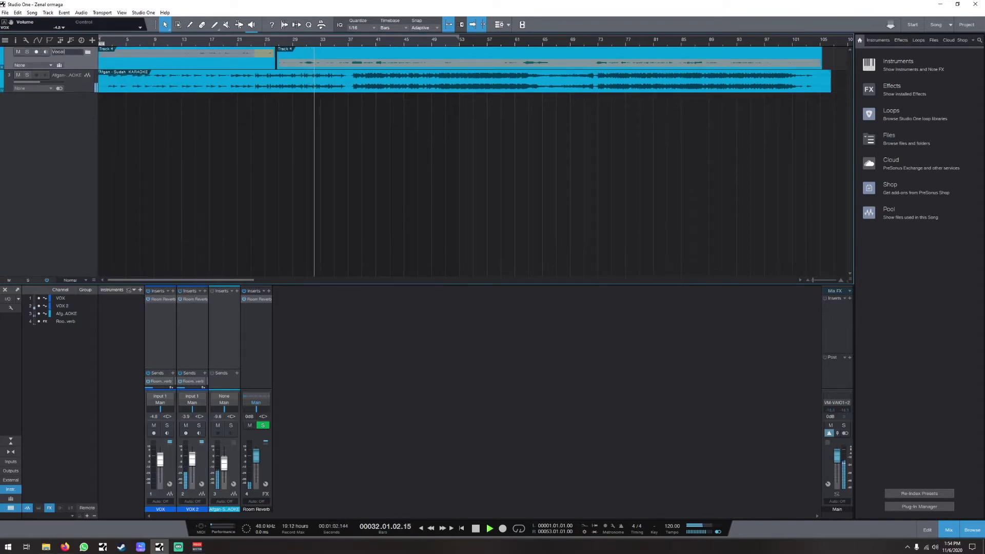
key("Return")
double_click(60, 54)
type("VOX")
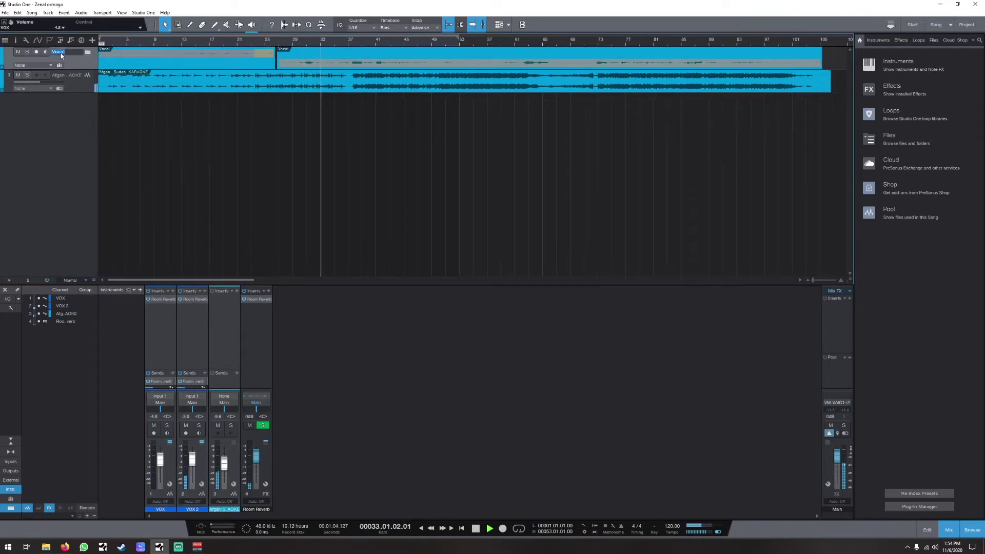
key("Return")
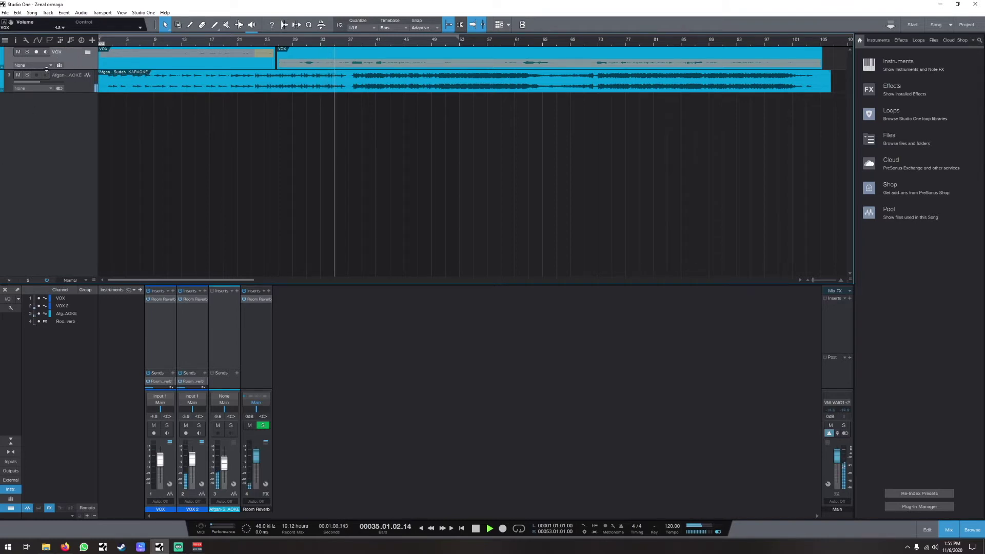
Step: Expand the VOX folder and add a bus channel for its tracks
left_click(42, 66)
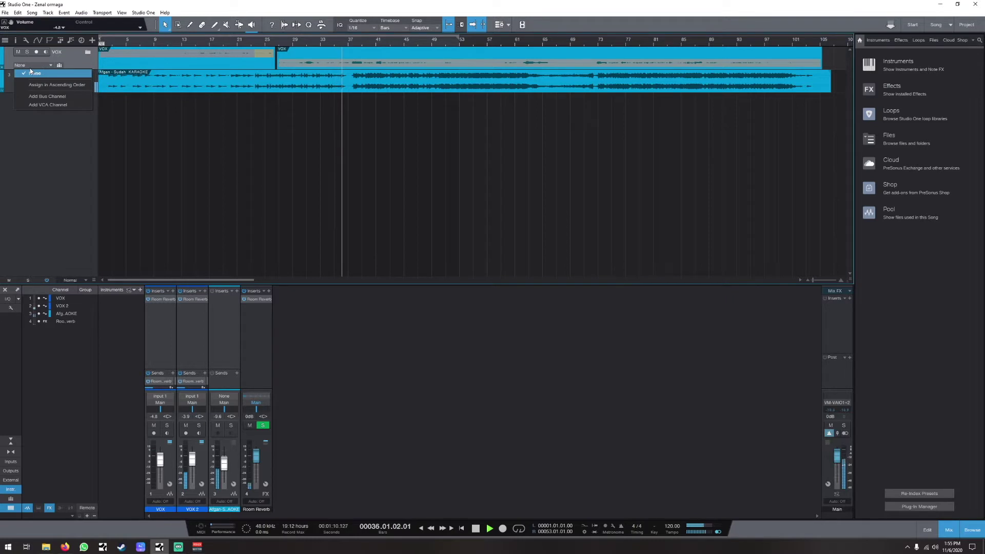
left_click(26, 65)
right_click(25, 64)
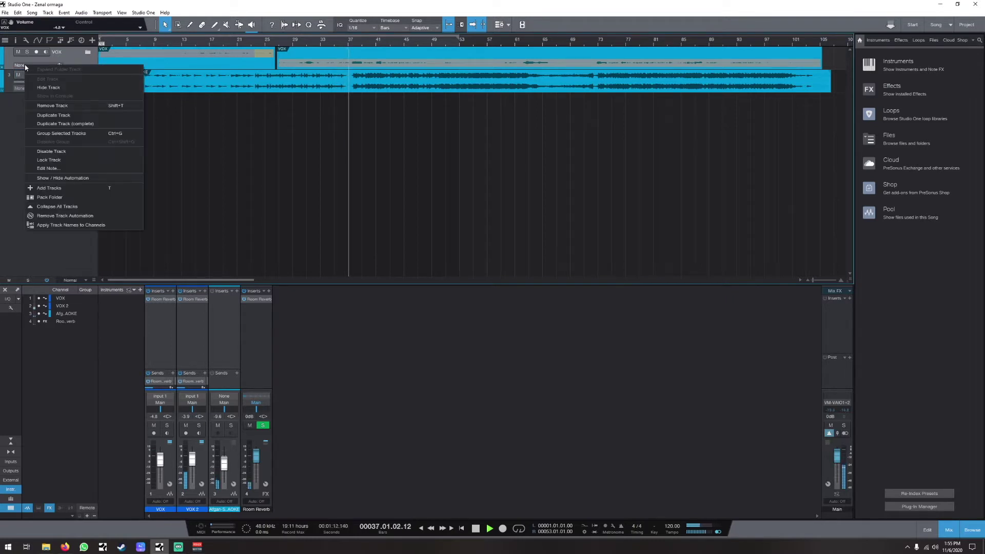
left_click(46, 66)
left_click(50, 65)
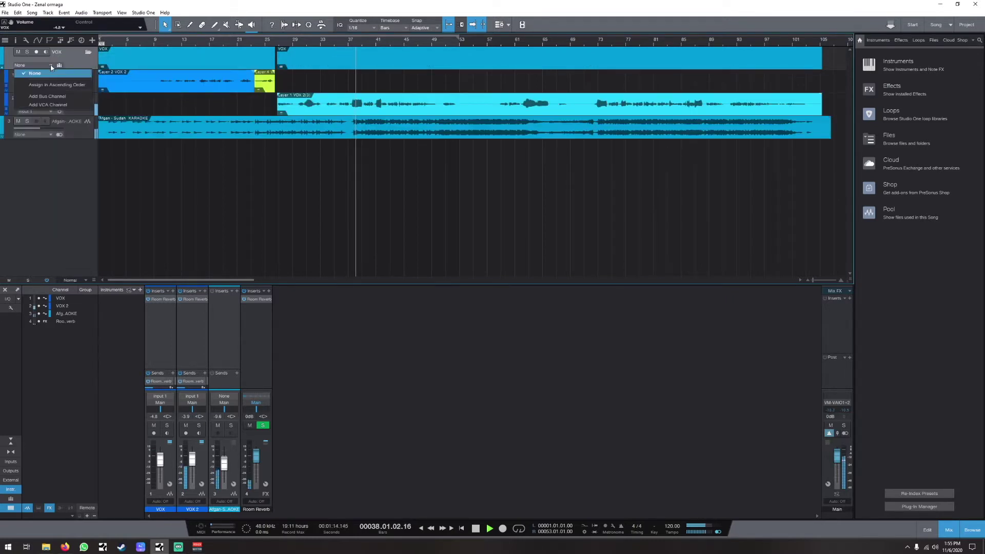
left_click(47, 96)
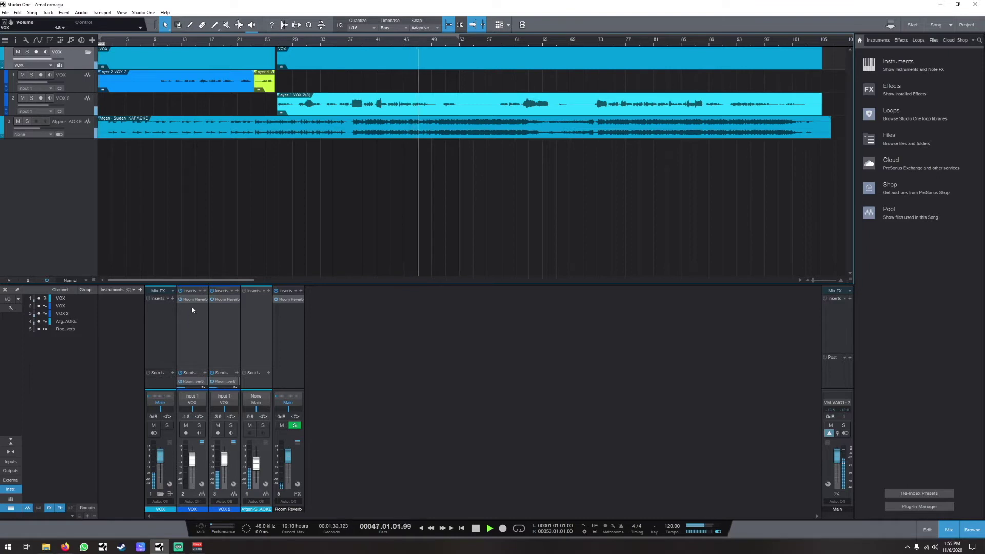
Step: Copy the Room Reverb insert and the Room Reverb send from the VOX track to the VOX bus
left_click_drag(194, 301, 153, 315)
left_click_drag(193, 382, 159, 382)
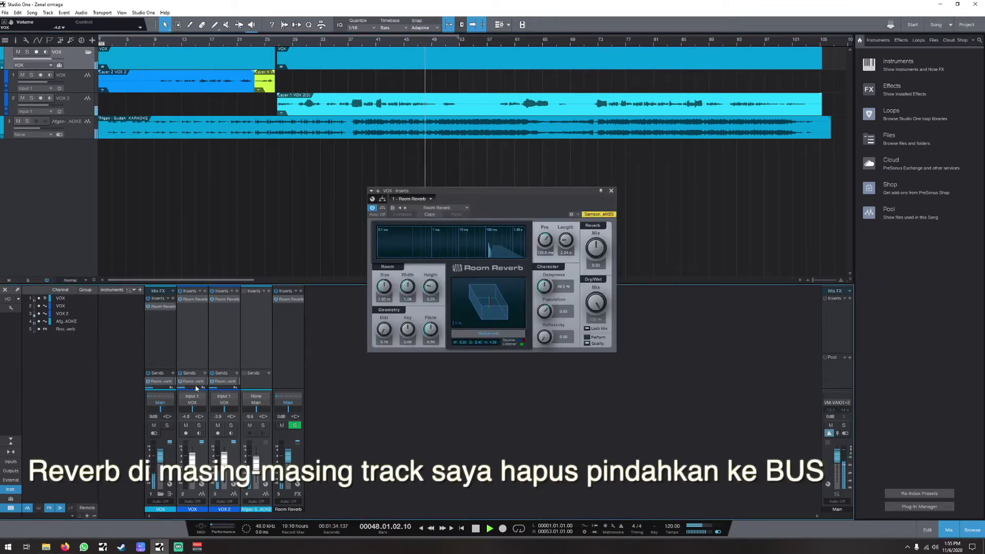
right_click(200, 382)
left_click(223, 391)
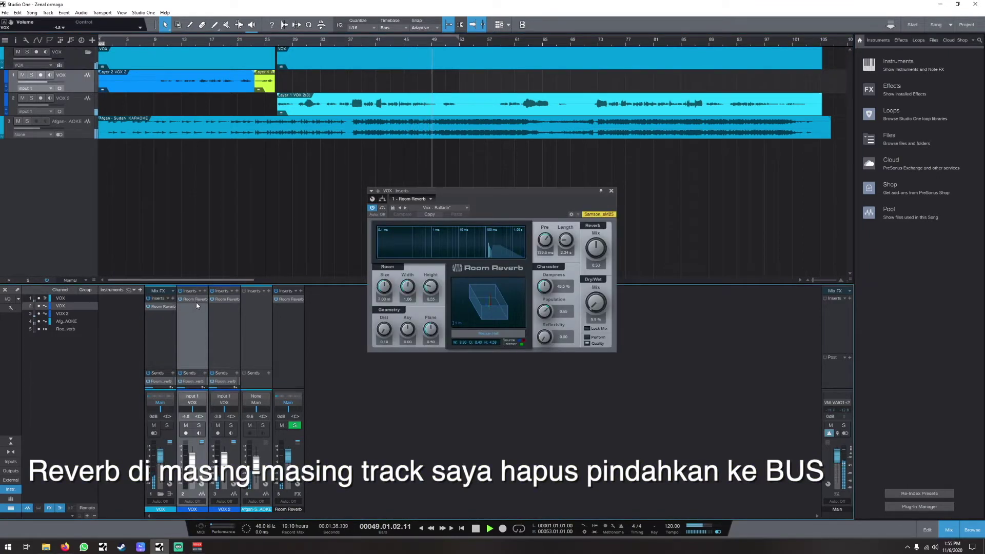
Step: Remove the Room Reverb insert from both the VOX and VOX 2 track channels
right_click(196, 303)
right_click(159, 307)
right_click(195, 301)
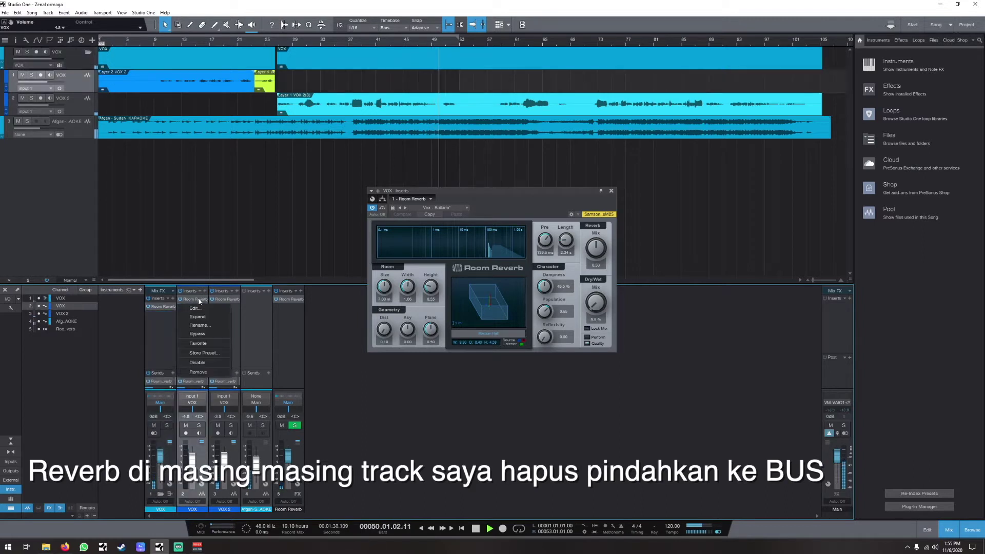
left_click(197, 373)
right_click(235, 301)
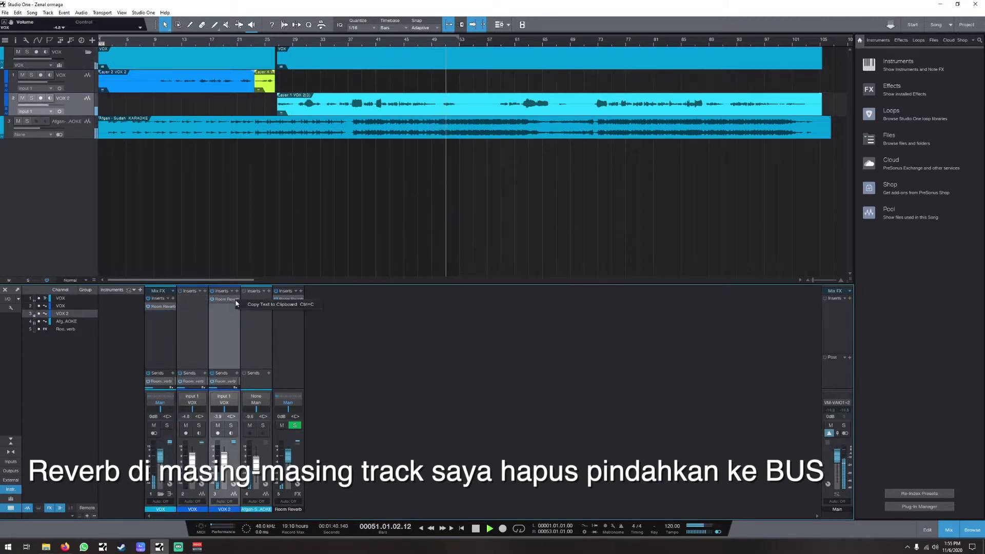
right_click(213, 299)
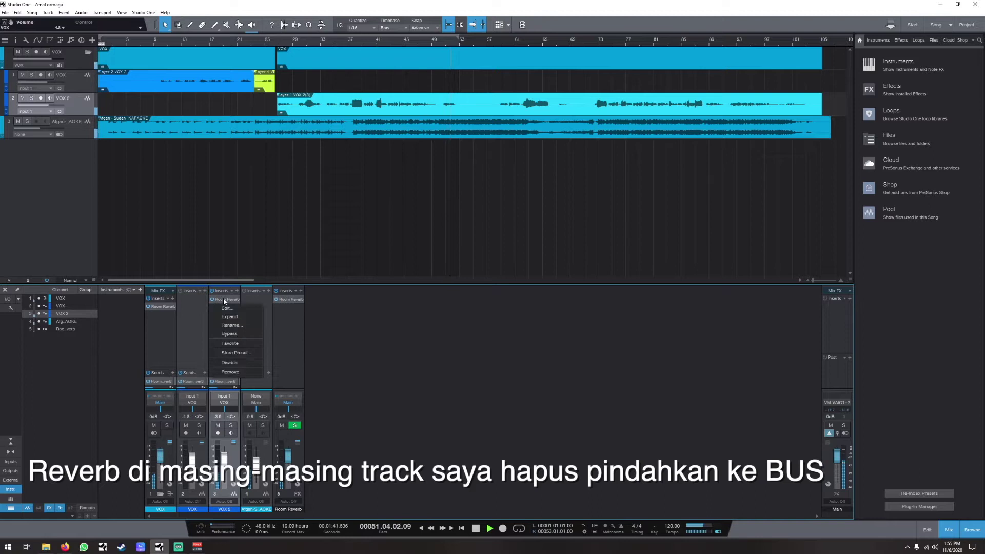
left_click(221, 369)
Step: Remove the Room Reverb send from both the VOX and VOX 2 track channels
right_click(191, 384)
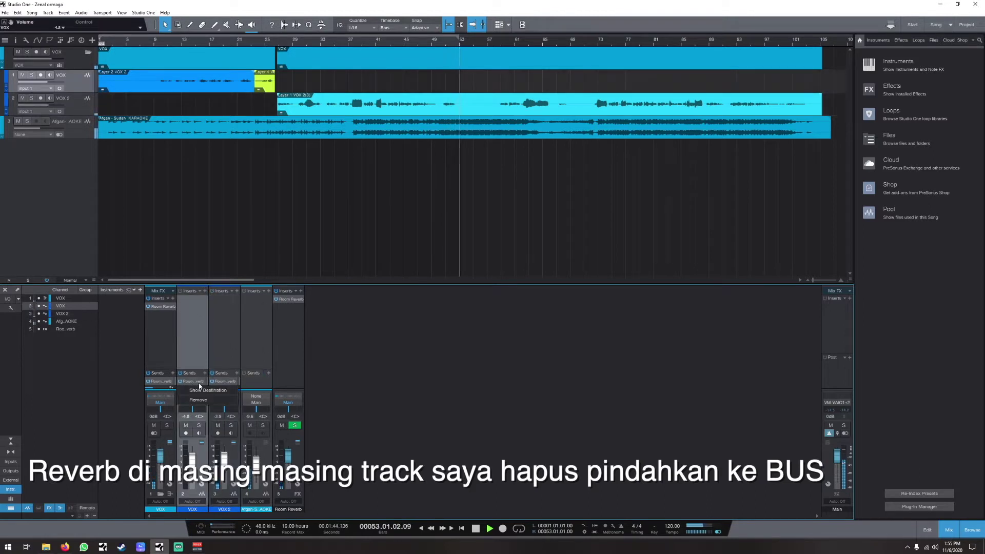
left_click(203, 400)
right_click(218, 383)
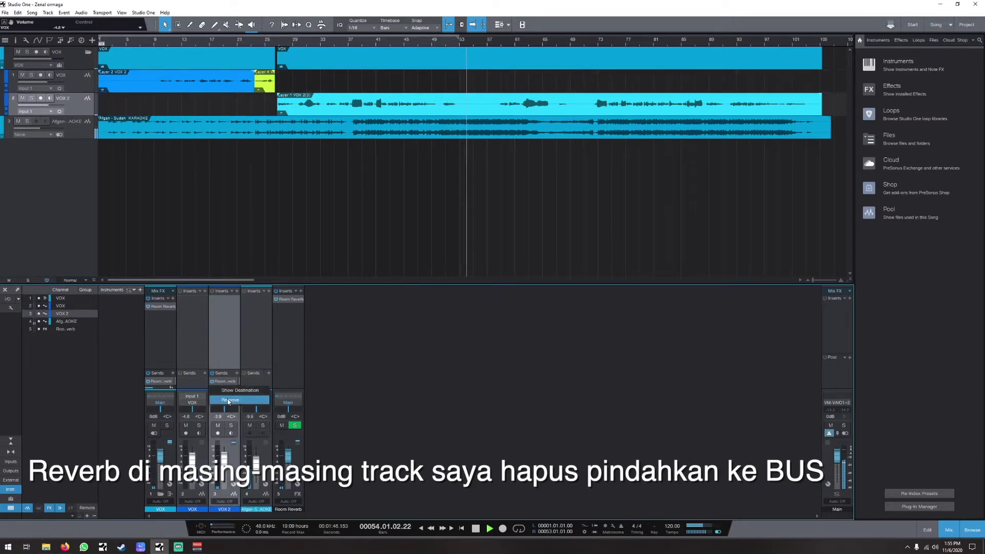
left_click(229, 400)
Step: Play from about bar 9 and load the Vox - Ballade preset in the VOX bus's Room Reverb insert
left_click(164, 41)
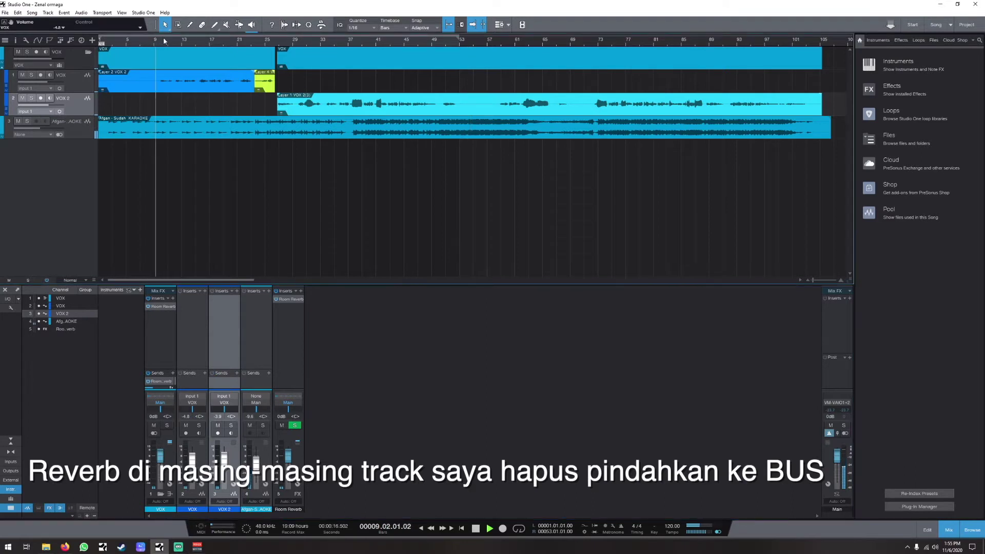
double_click(164, 307)
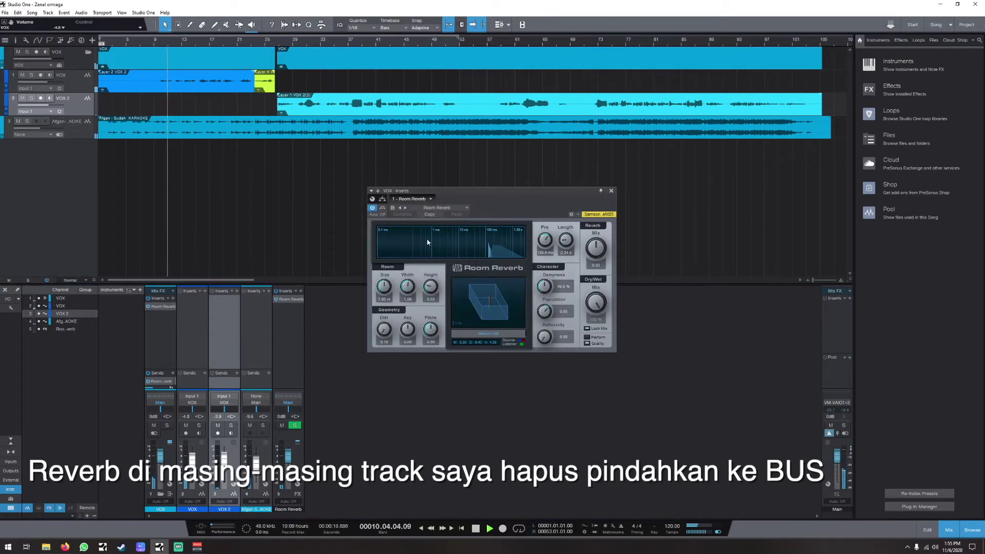
left_click(442, 207)
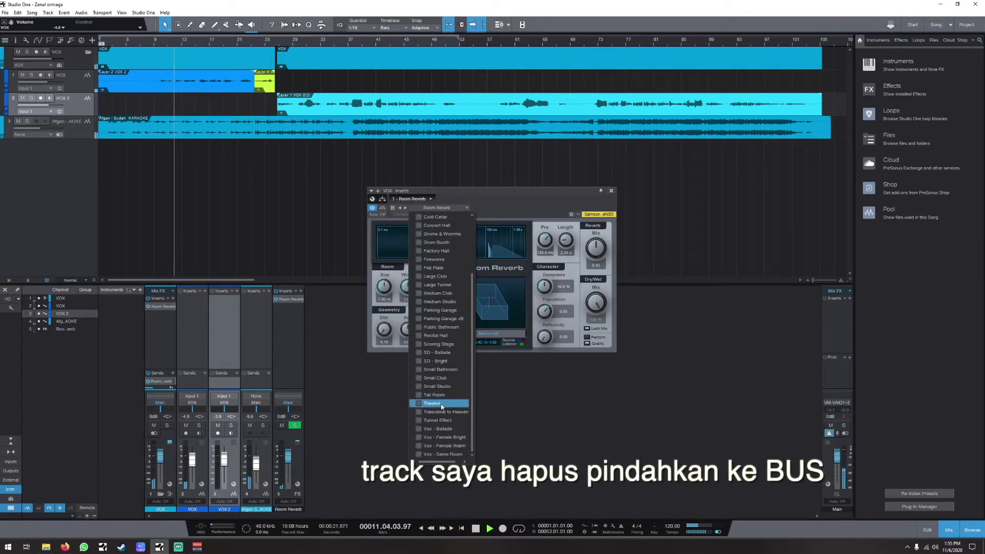
left_click(437, 429)
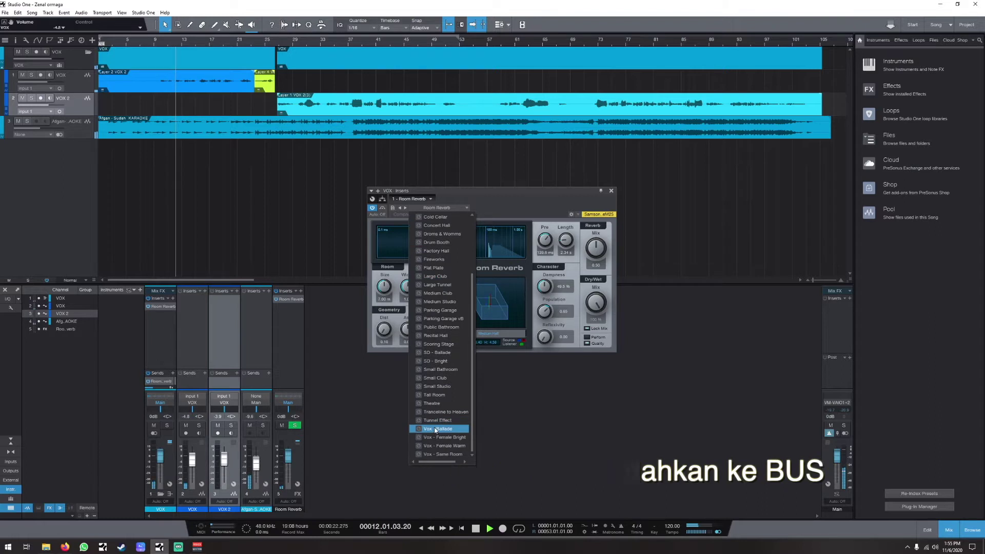
left_click(277, 253)
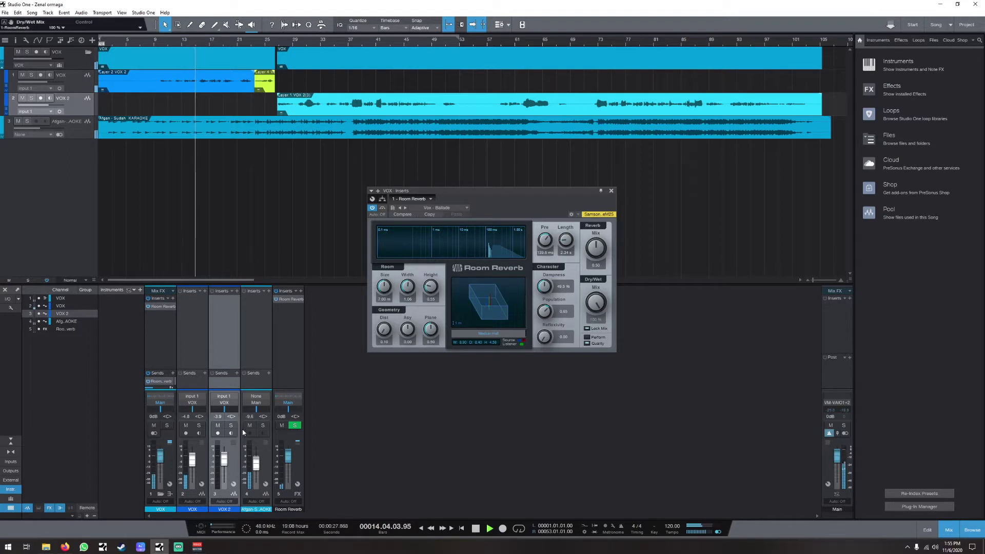
Step: Set the bus Room Reverb's dry/wet mix to about 5% and its reverb send level to about -21.8 dB
left_click(149, 389)
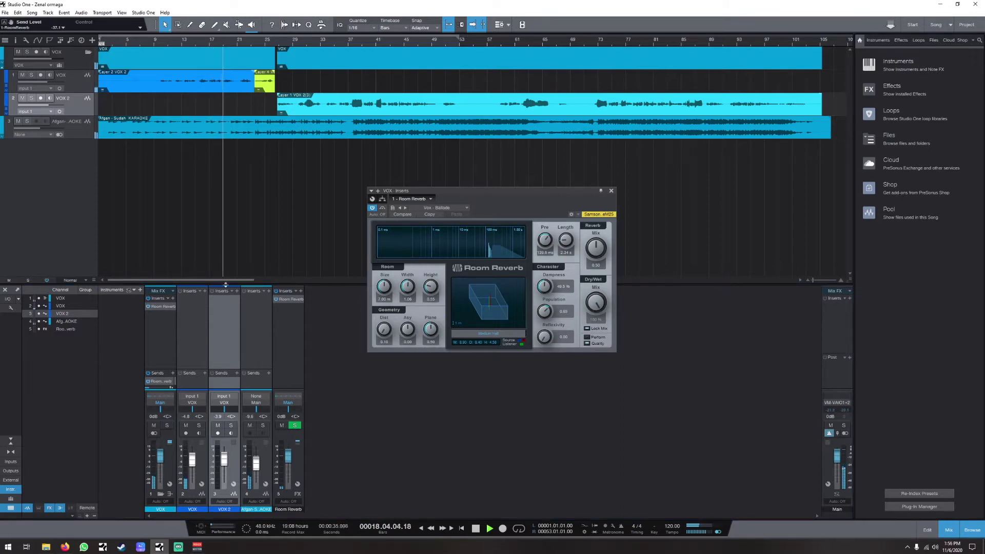
left_click(166, 309)
left_click(165, 309)
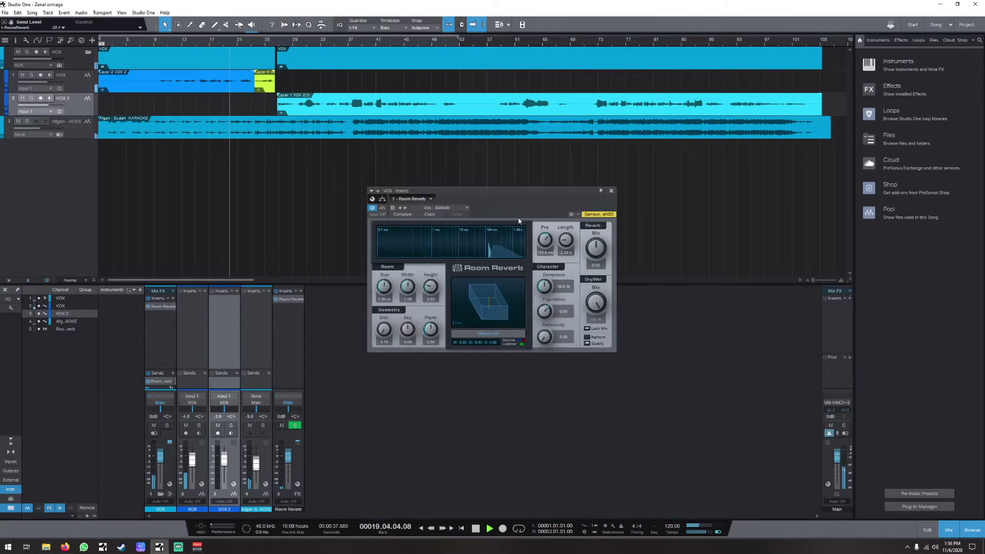
left_click_drag(596, 303, 583, 365)
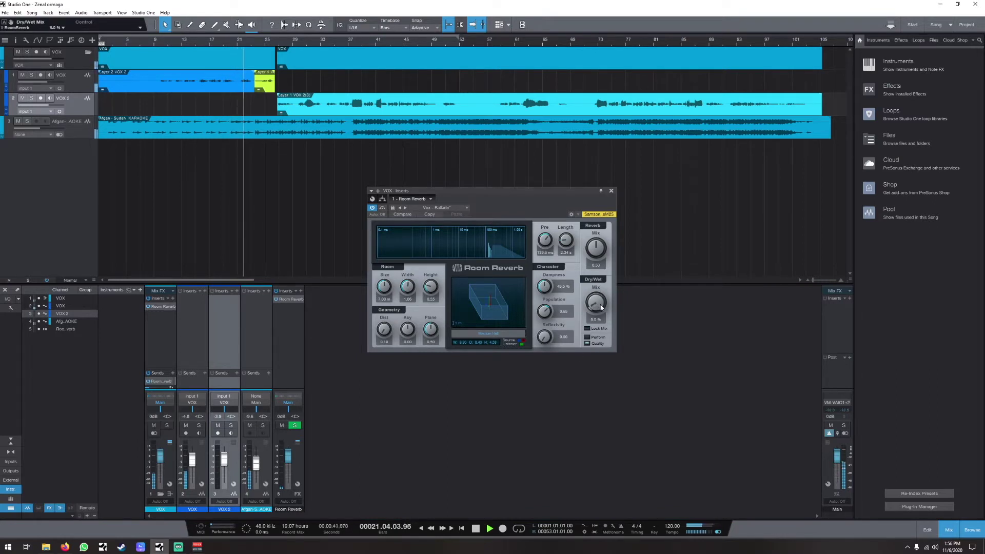
scroll(602, 308, "down", 2)
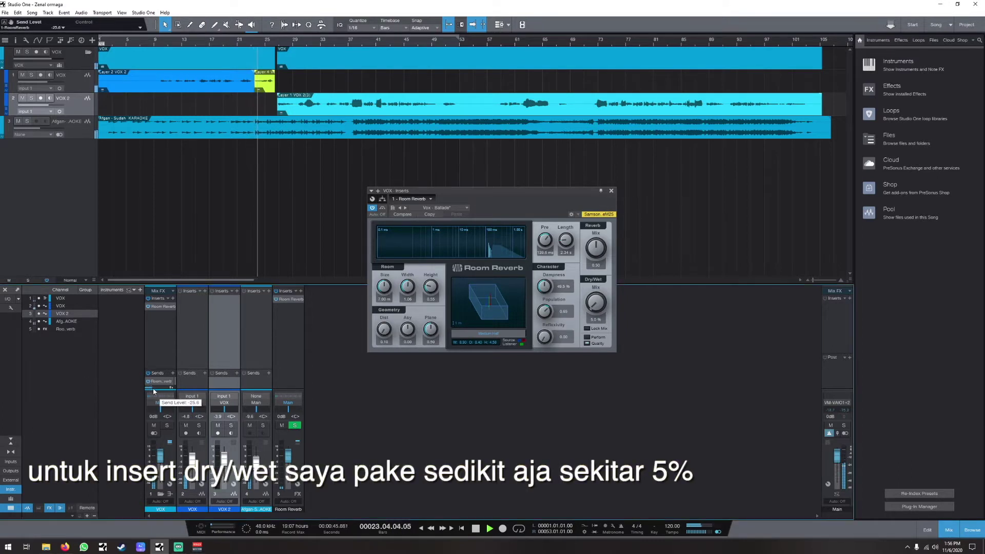
left_click_drag(162, 385, 152, 390)
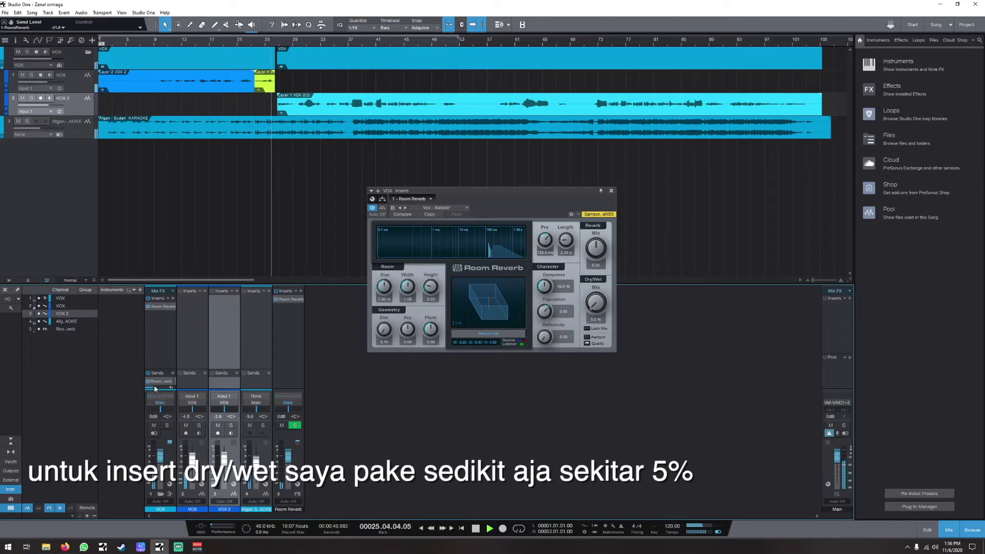
Step: Add a Compressor insert to the VOX bus after the Room Reverb
left_click(172, 298)
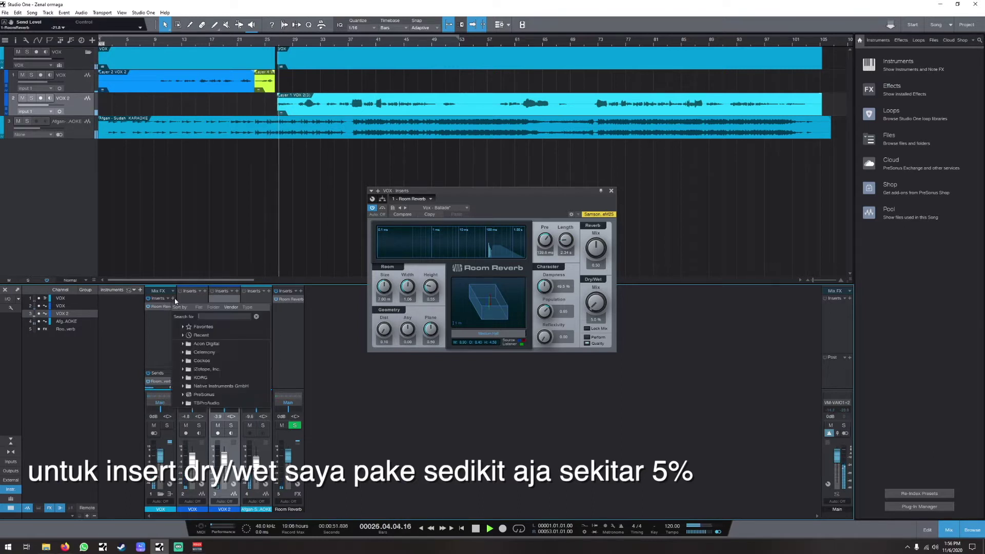
type("compro")
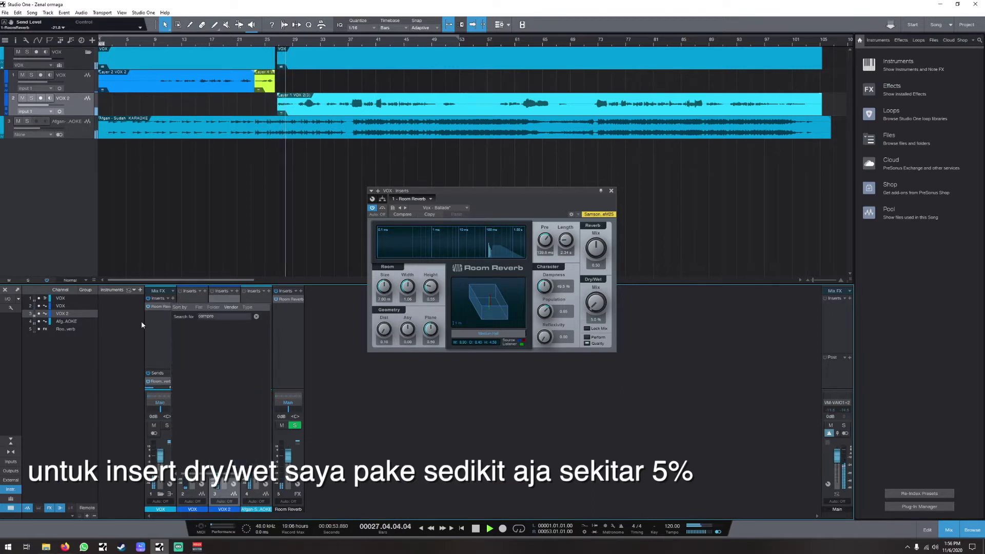
left_click(202, 337)
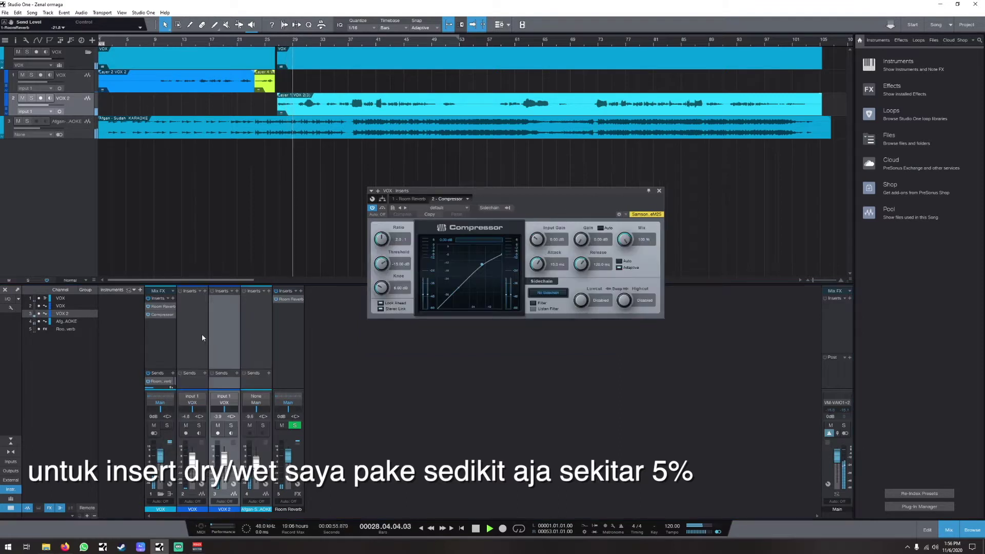
Step: Set the bus Compressor's ratio to about 1.8:1 and threshold to about -24 dB, raise its output gain, and close it
left_click_drag(482, 265, 497, 250)
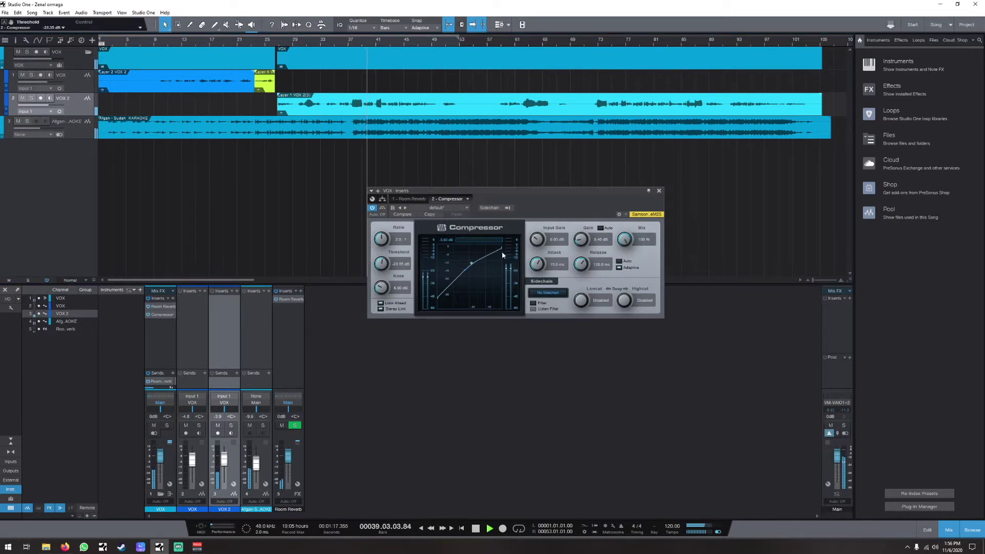
left_click(303, 43)
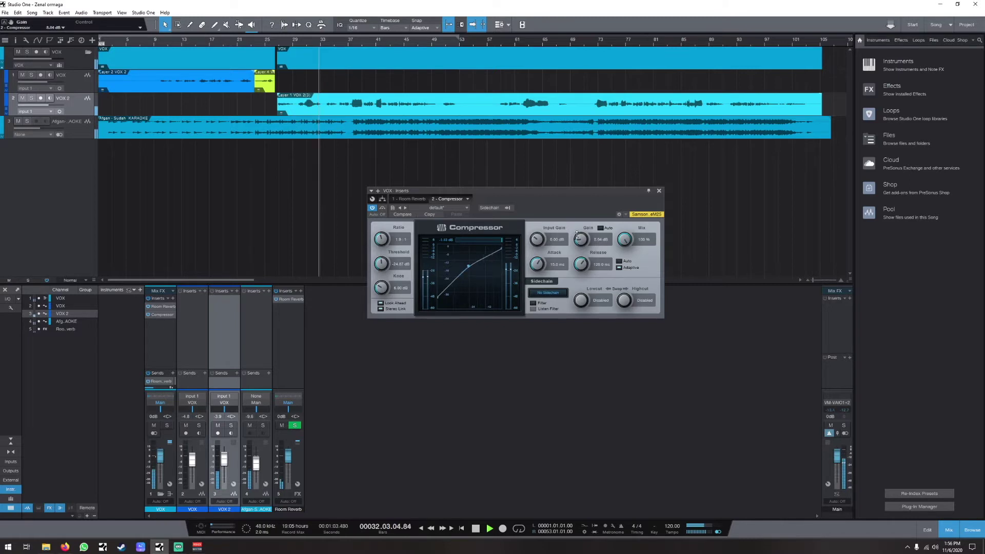
left_click_drag(577, 235, 577, 230)
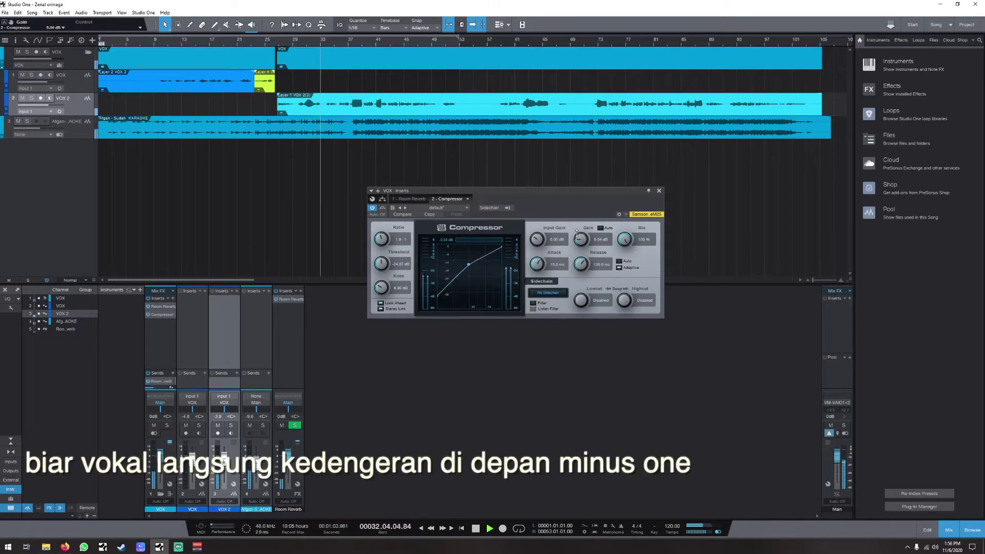
left_click(660, 191)
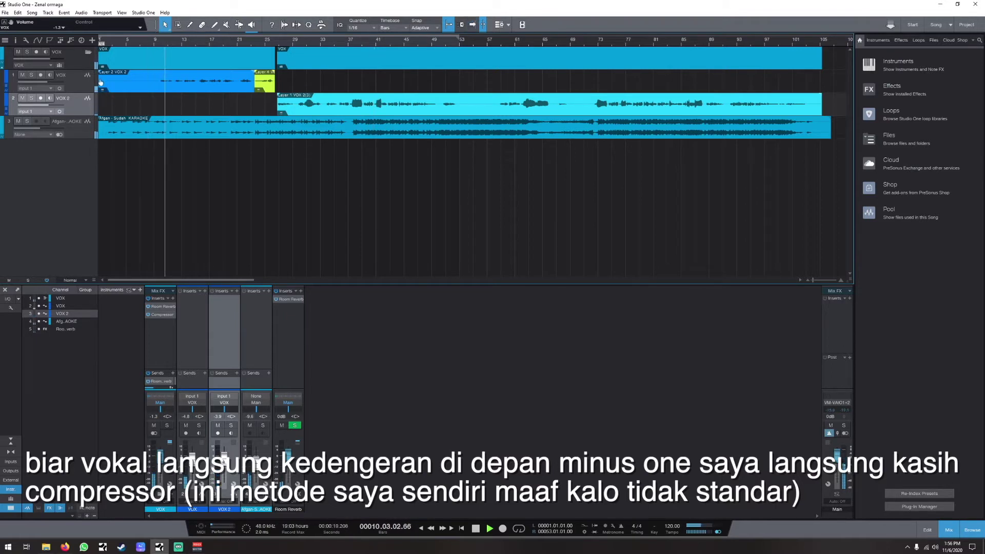
Step: Trim the start of the first clip on the VOX track to bar 9 and open the clip in Melodyne
left_click_drag(97, 87, 183, 89)
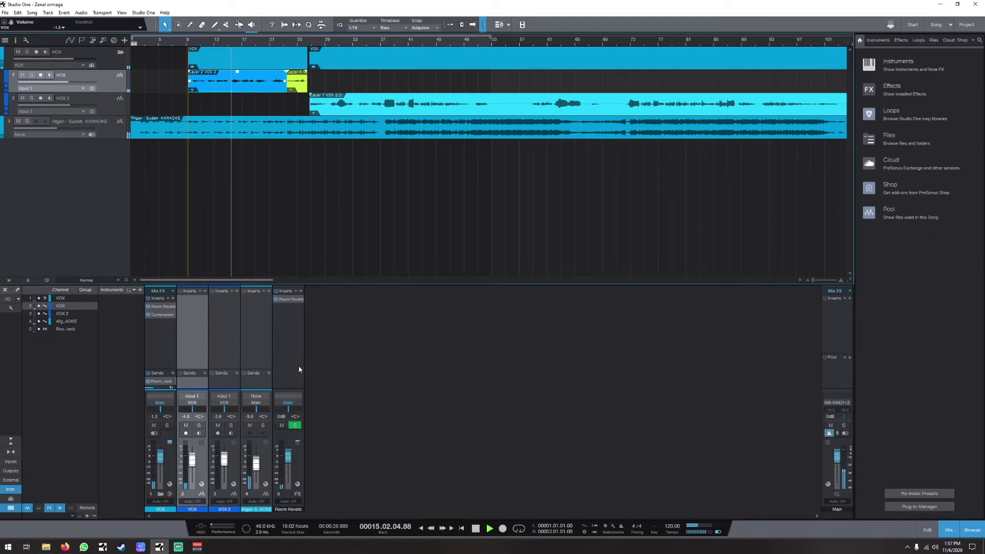
key("ctrl+m")
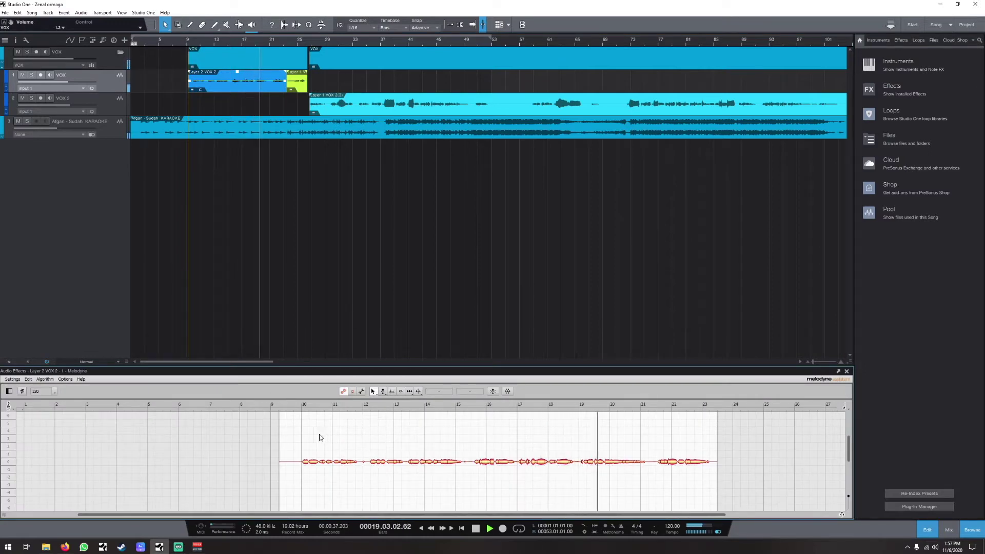
Step: Switch the whole clip to Melodyne's melodic algorithm and enlarge the Melodyne editor upward
key("ctrl+a")
left_click(44, 379)
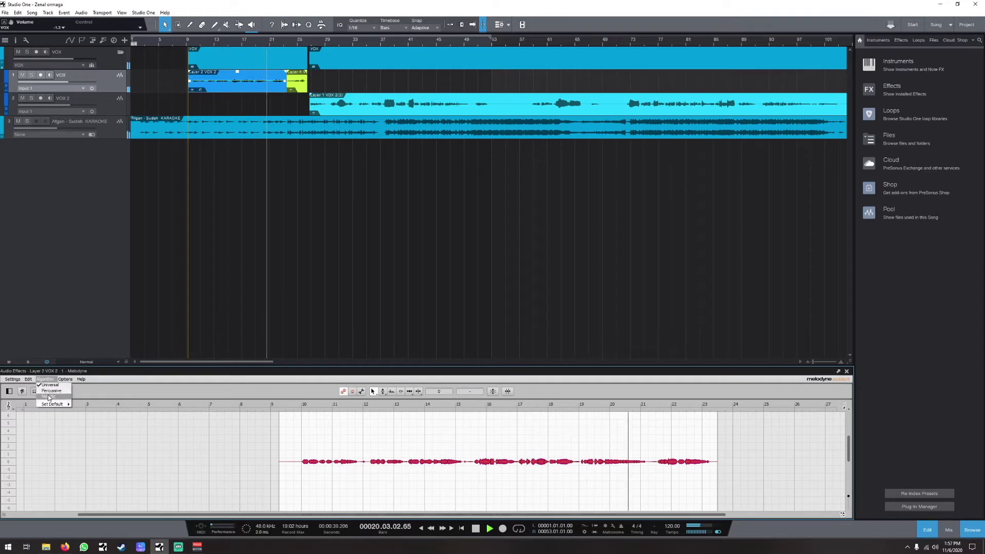
left_click(52, 398)
left_click(479, 280)
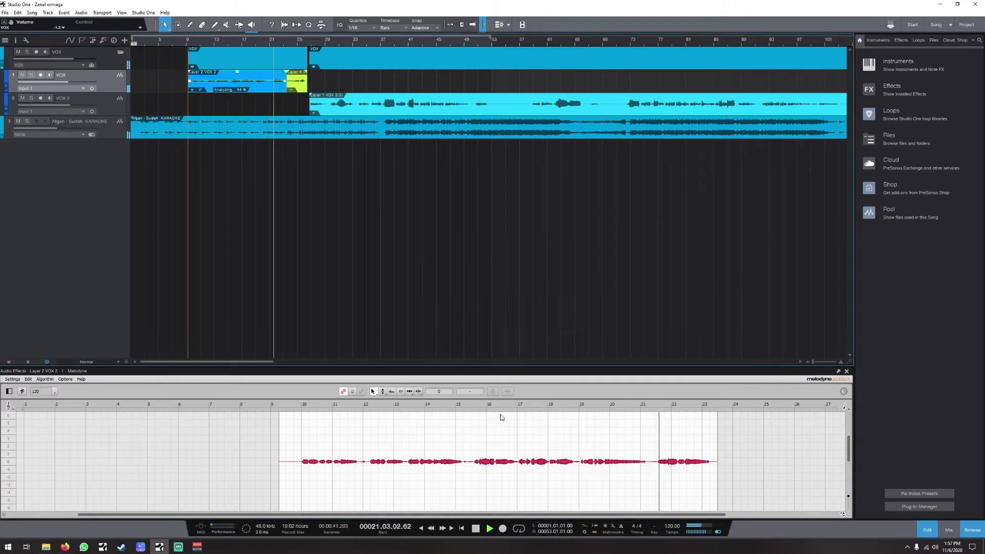
left_click_drag(430, 366, 421, 217)
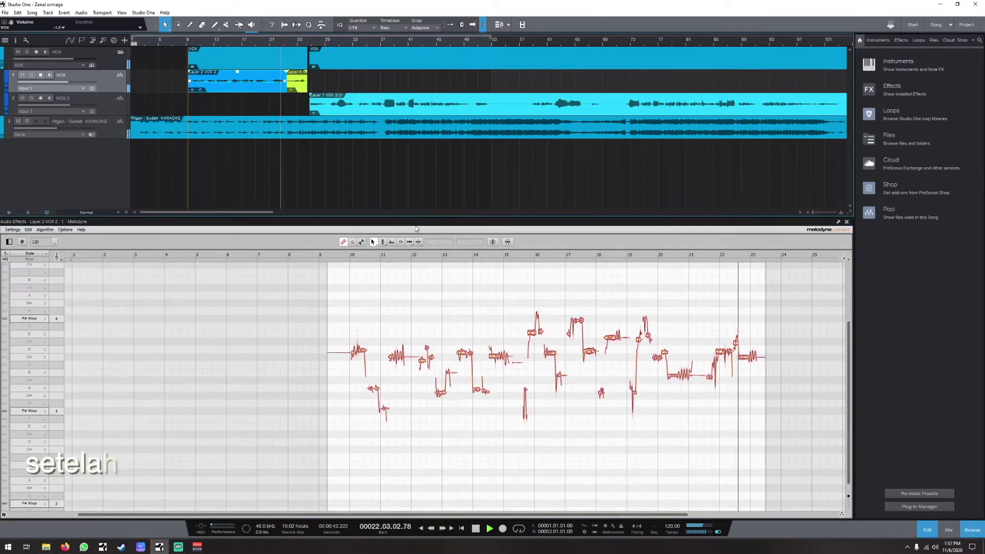
Step: Play the vocal from the clip's start and correct the low notes near bars 11 and 13 to F#3 and A3
left_click(339, 255)
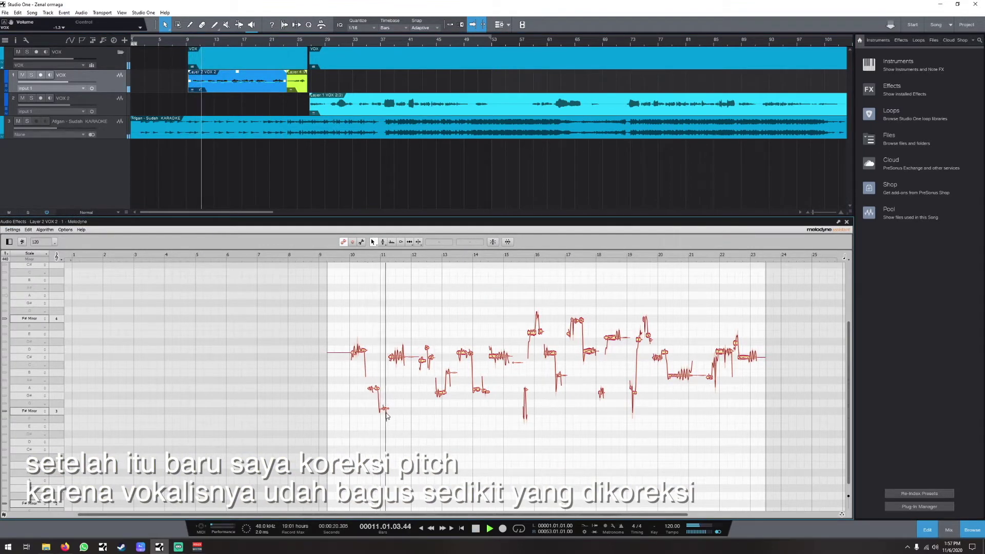
key("space")
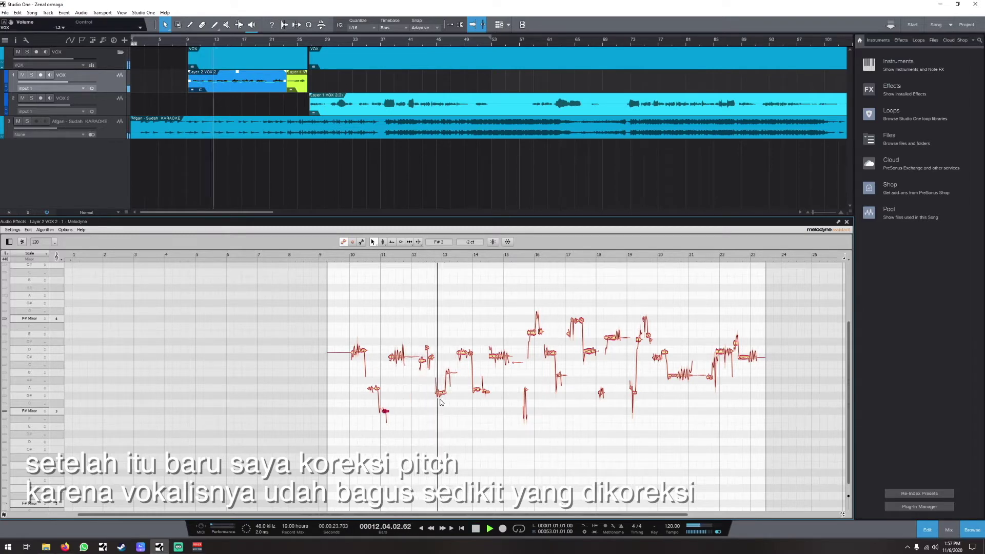
key("space")
left_click(440, 394)
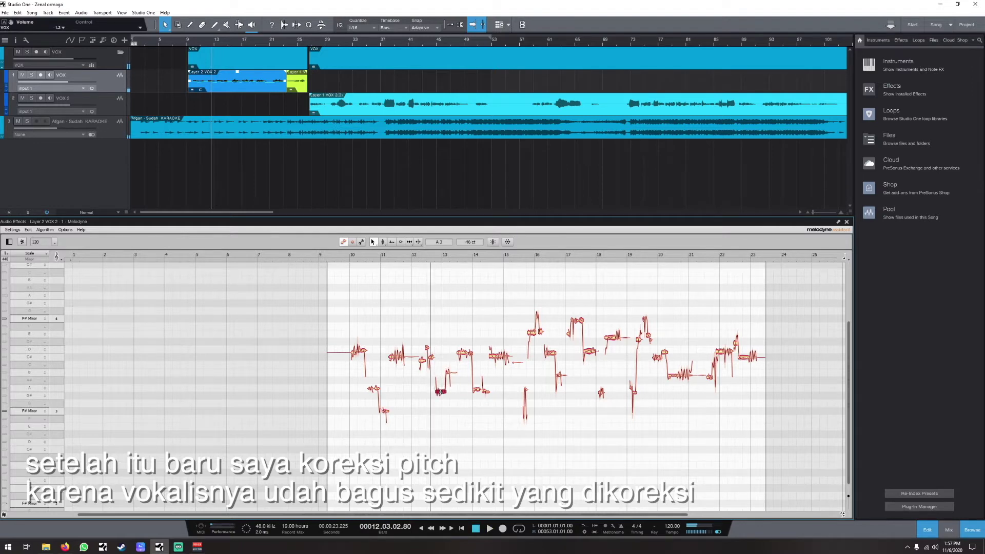
left_click_drag(442, 390, 442, 388)
Step: Select the B3 note just after bar 13 and replay the phrase from about bar 12 to check its pitch
key("space")
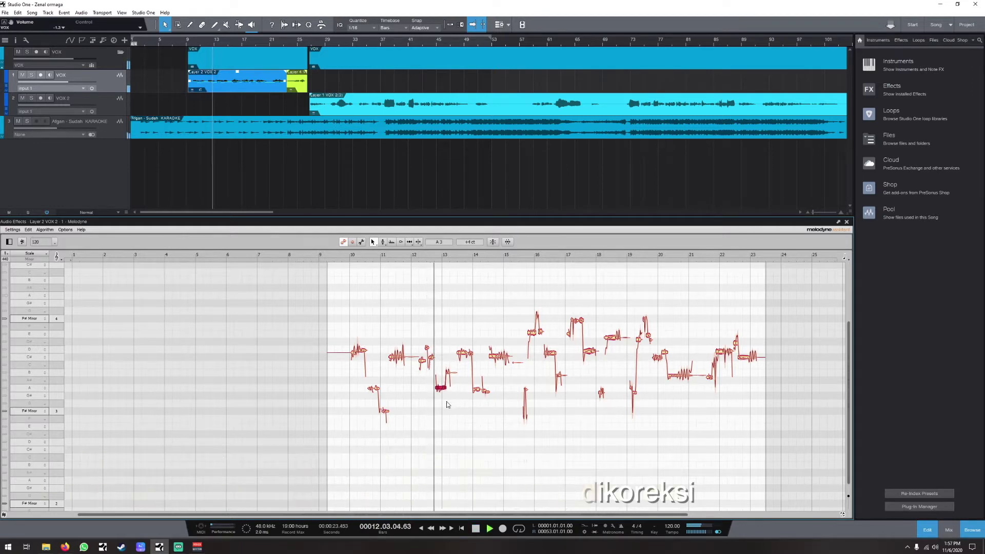
left_click(450, 373)
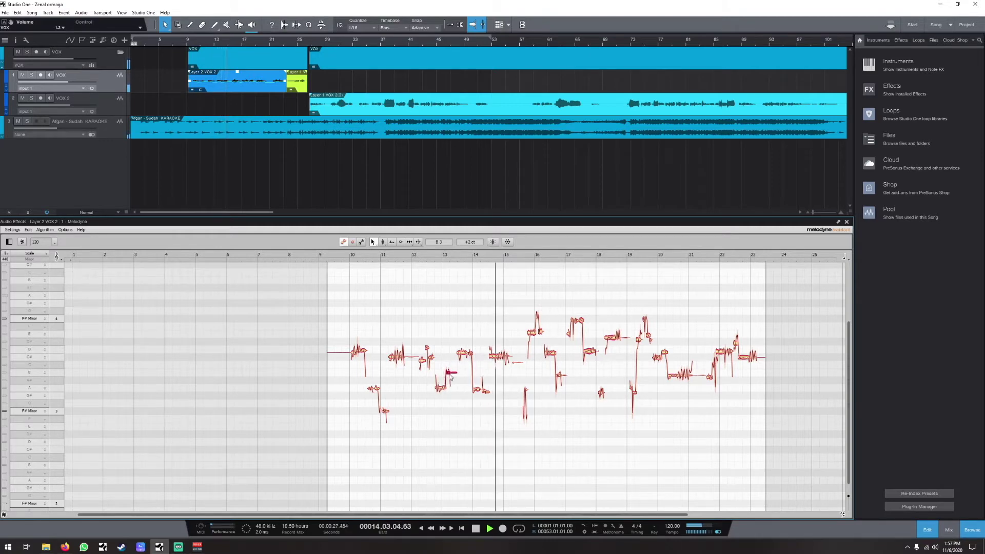
left_click(429, 255)
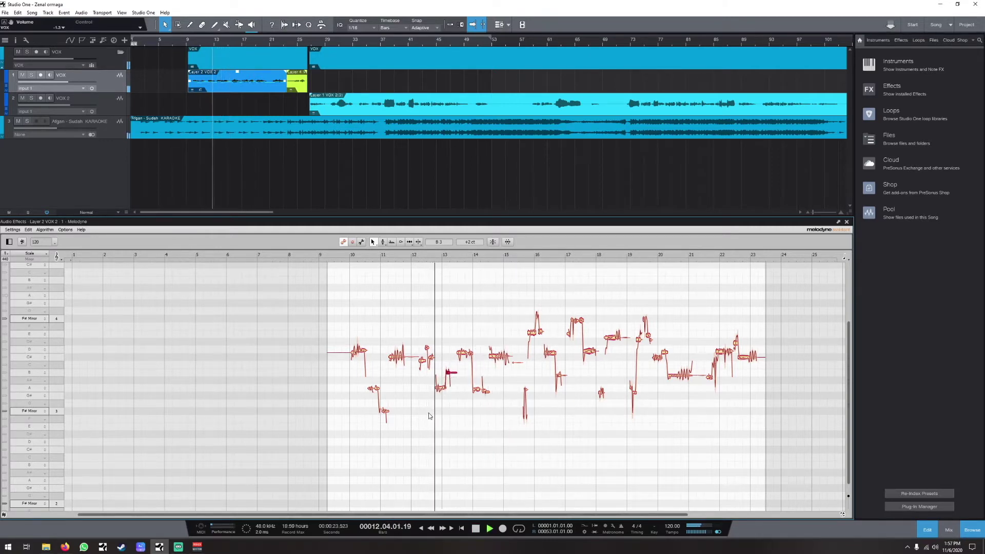
key("space")
key("alt+space")
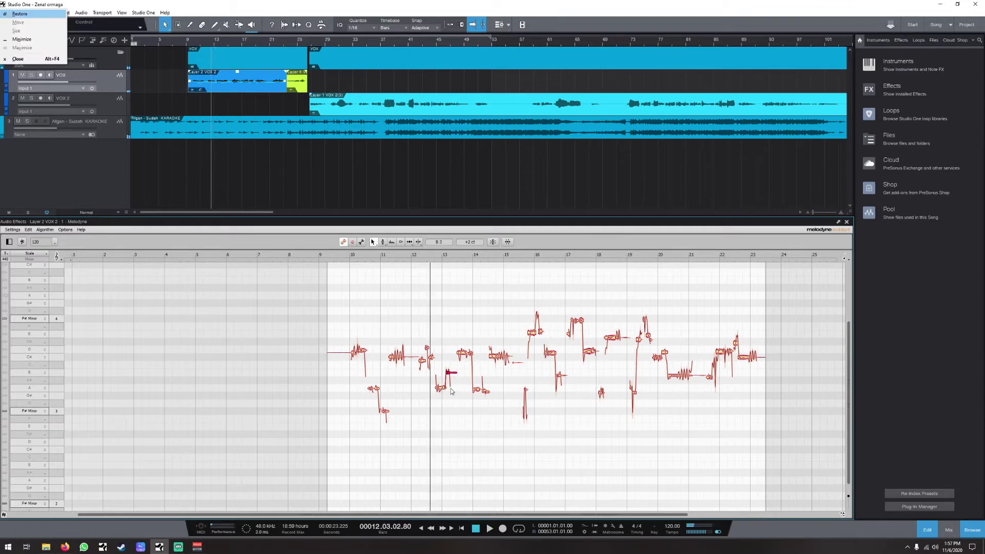
left_click(446, 353)
key("space")
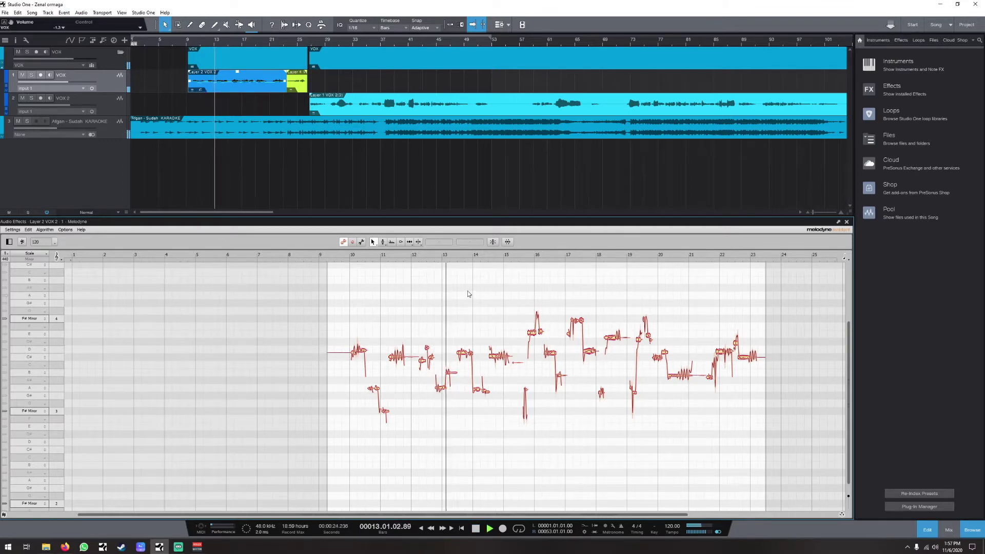
key("space")
Step: Correct the notes around bar 14, centring the higher ones on D4 and the lower ones on A3, and replay from bar 15
left_click(463, 351)
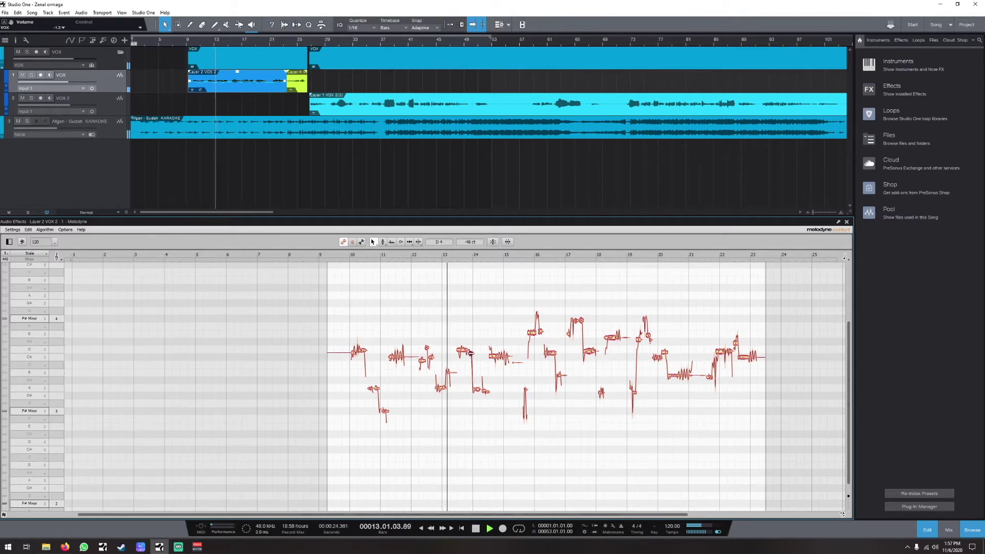
left_click(477, 387)
left_click(485, 390)
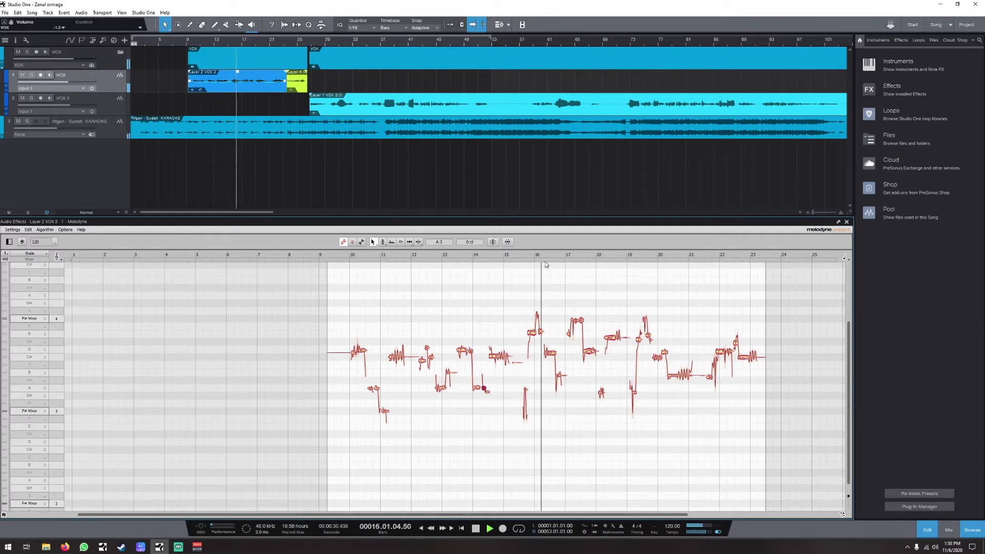
left_click(526, 256)
key("space")
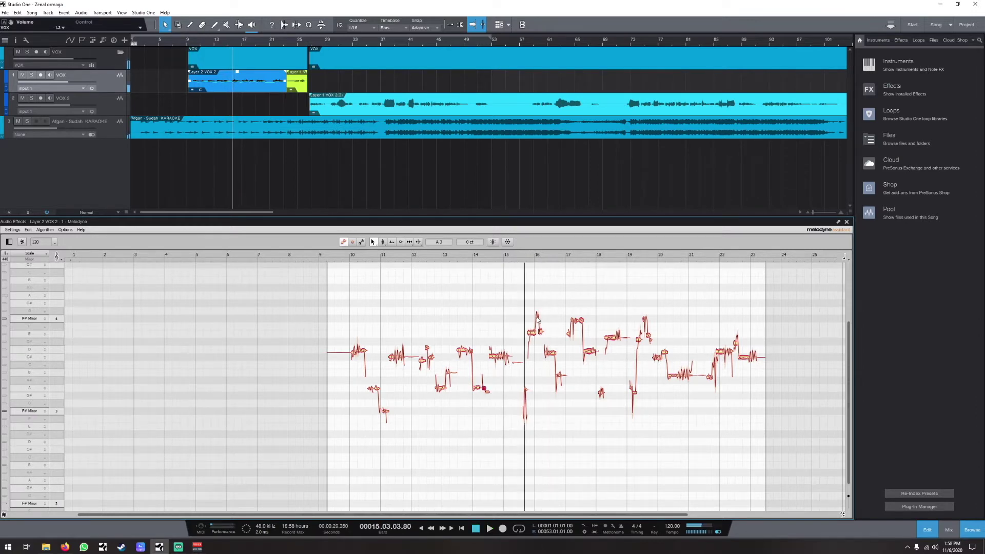
Step: Play the phrase, centre the notes beside bar 16 near F#4 and E4, and replay from just before bar 16
key("space")
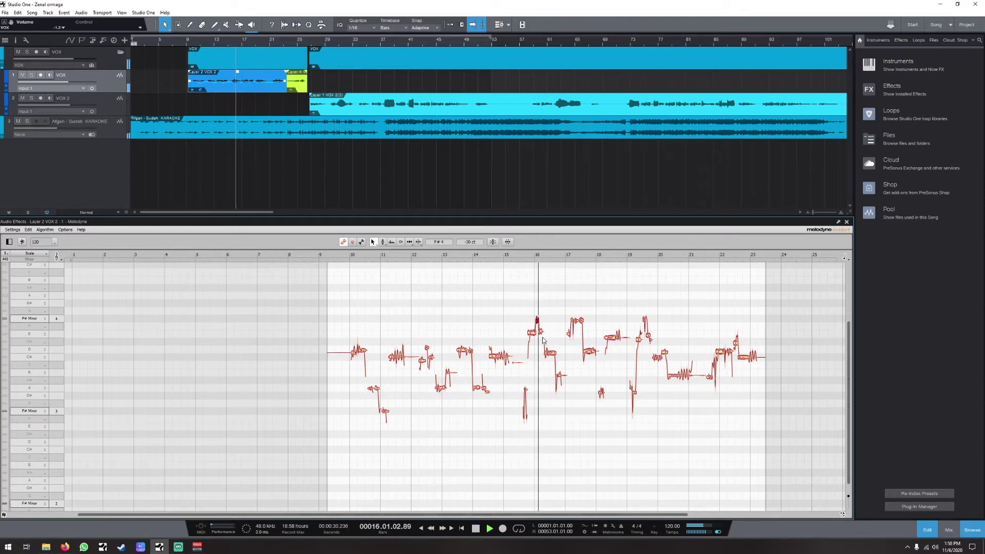
left_click(537, 336)
left_click(532, 334)
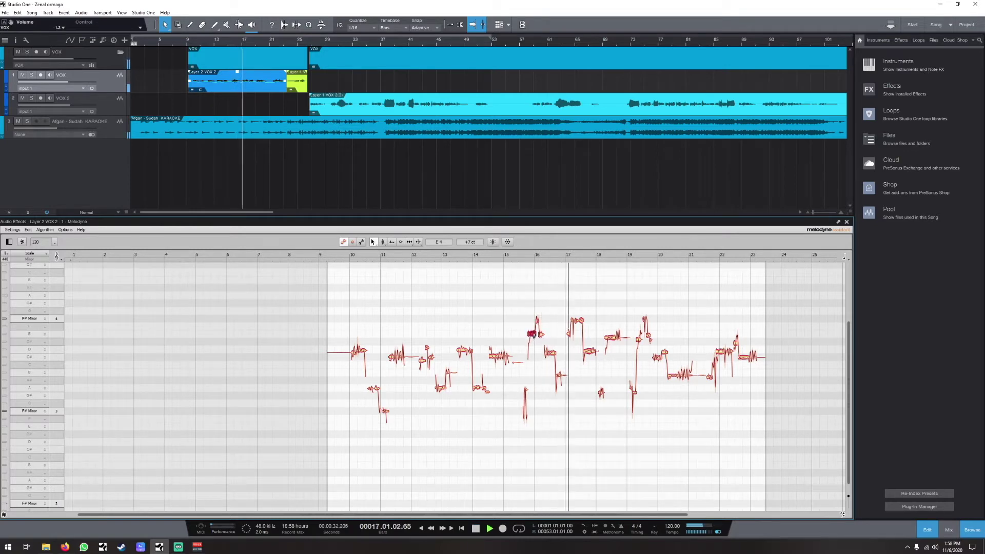
left_click(525, 257)
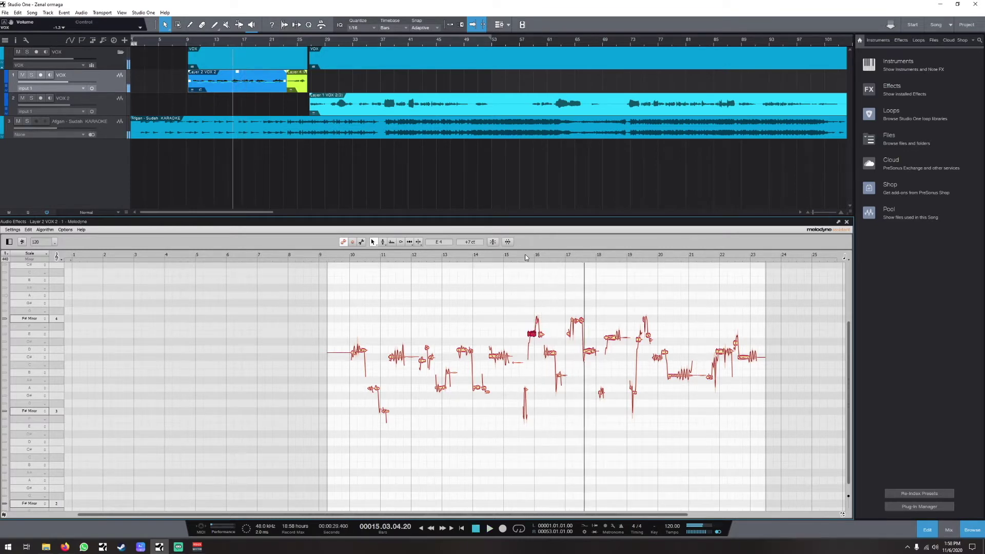
Step: Centre the two notes between bars 16 and 17 on D4 and B3 while checking them in playback
left_click(550, 351)
left_click_drag(551, 353, 552, 355)
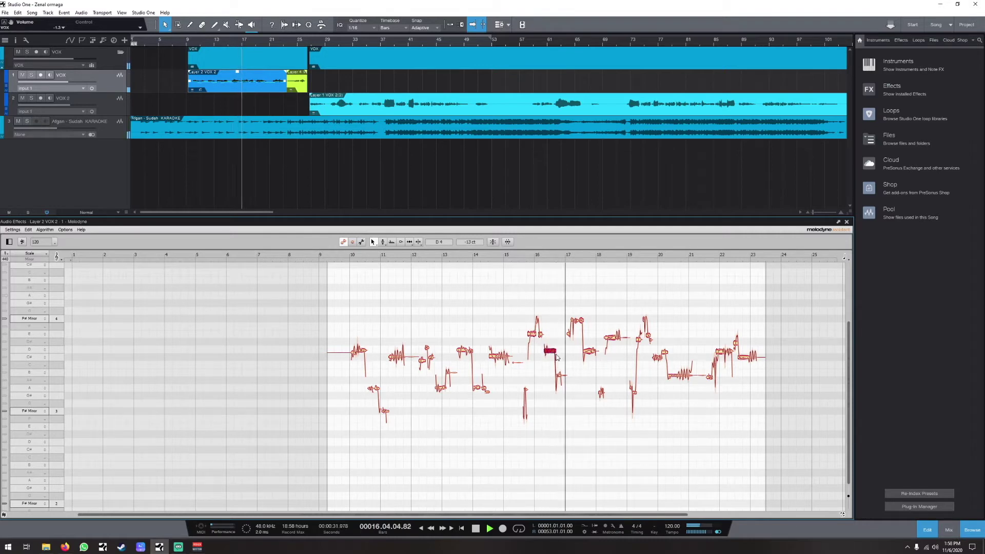
key("space")
key("space")
left_click(560, 372)
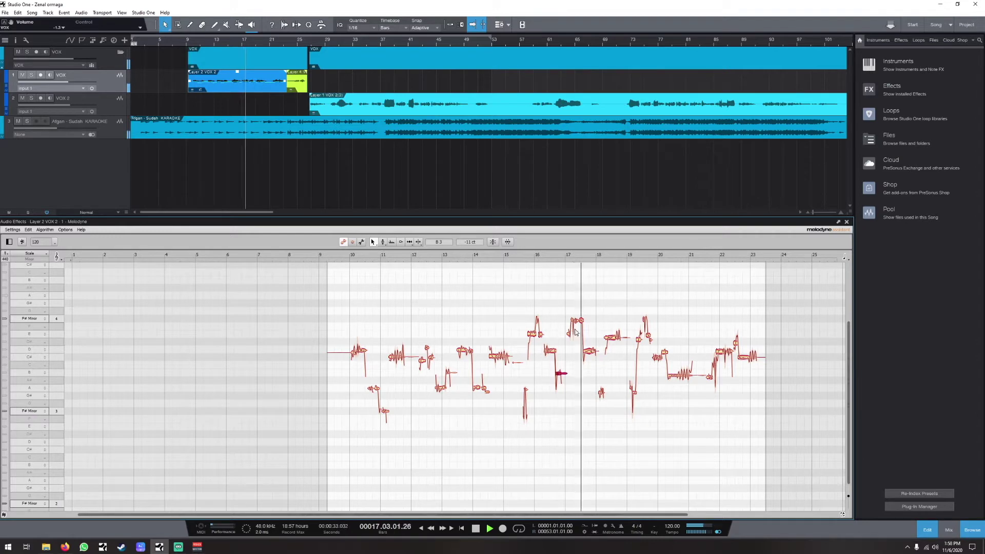
Step: Centre the notes after bars 17 and 18 on D4 and E4, and try E4 for the short note after bar 19
left_click(590, 350)
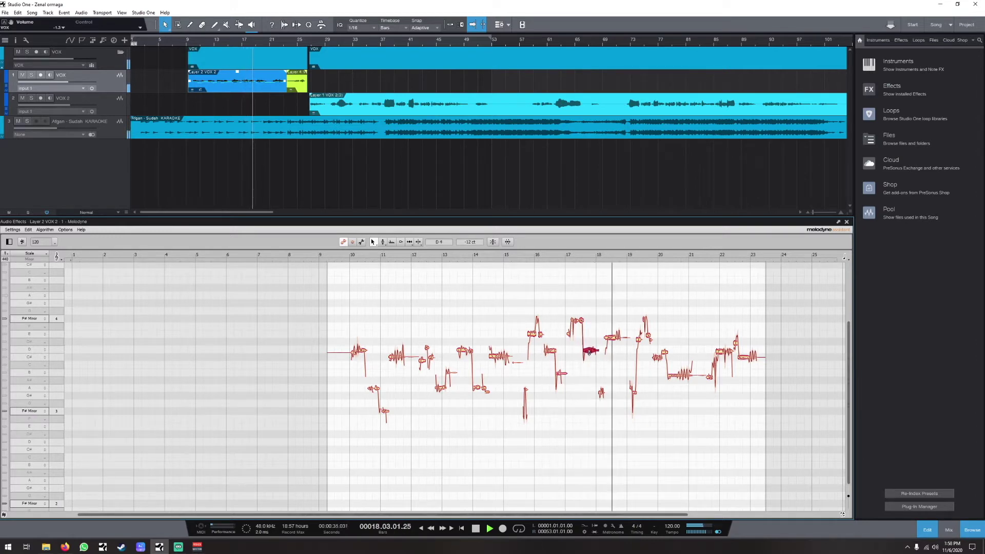
left_click(615, 337)
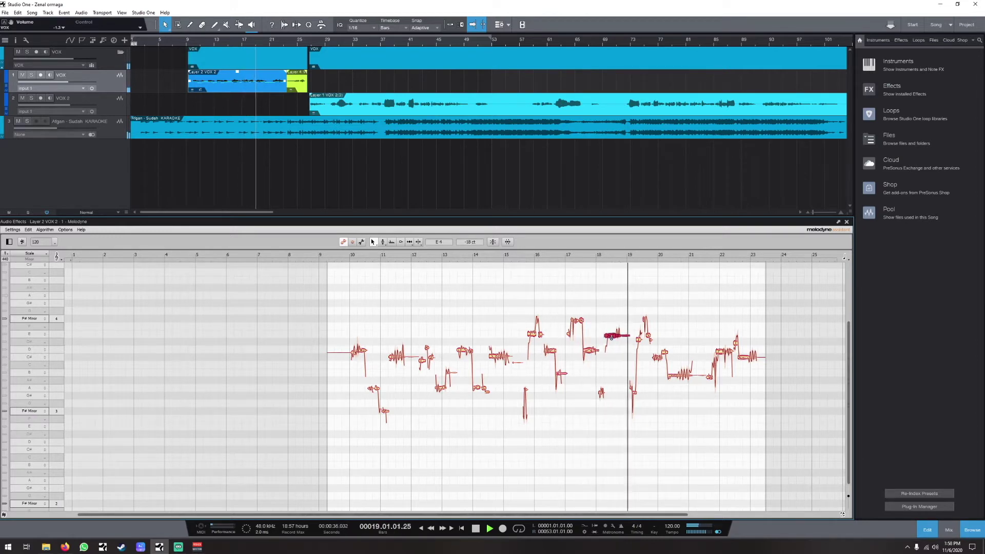
key("space")
left_click(639, 340)
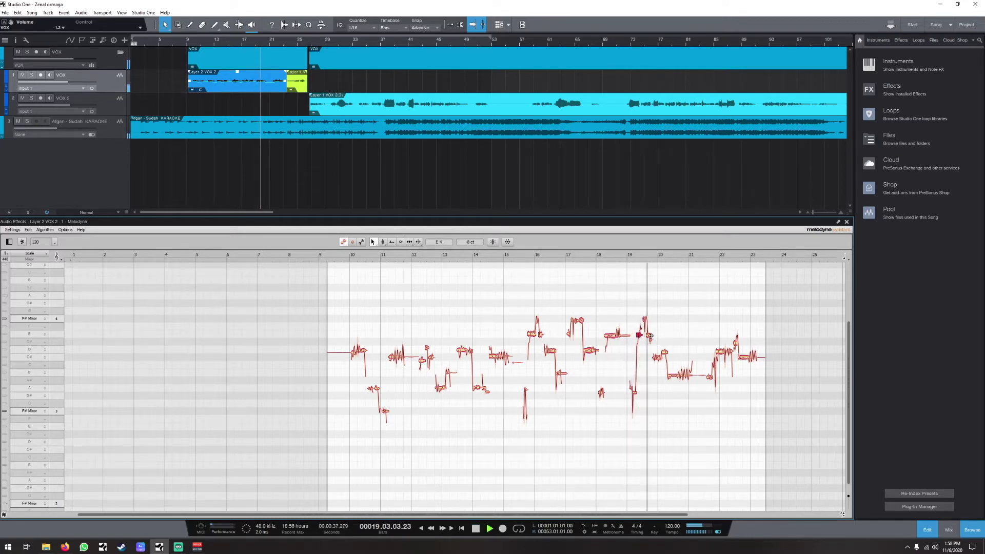
key("space")
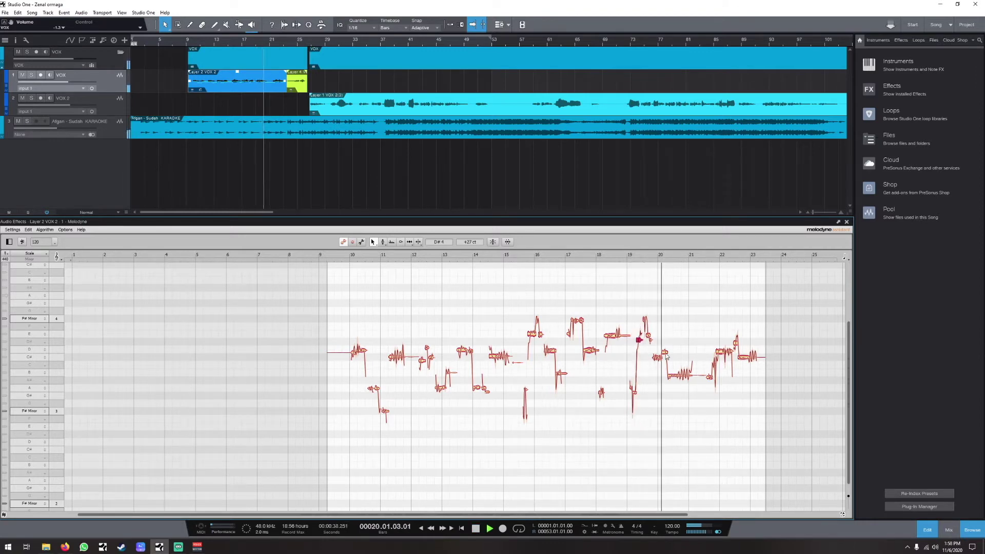
Step: Centre the short note at bar 20 on D4, the long one after it on B3, and the notes around bar 22 on D4
left_click(665, 351)
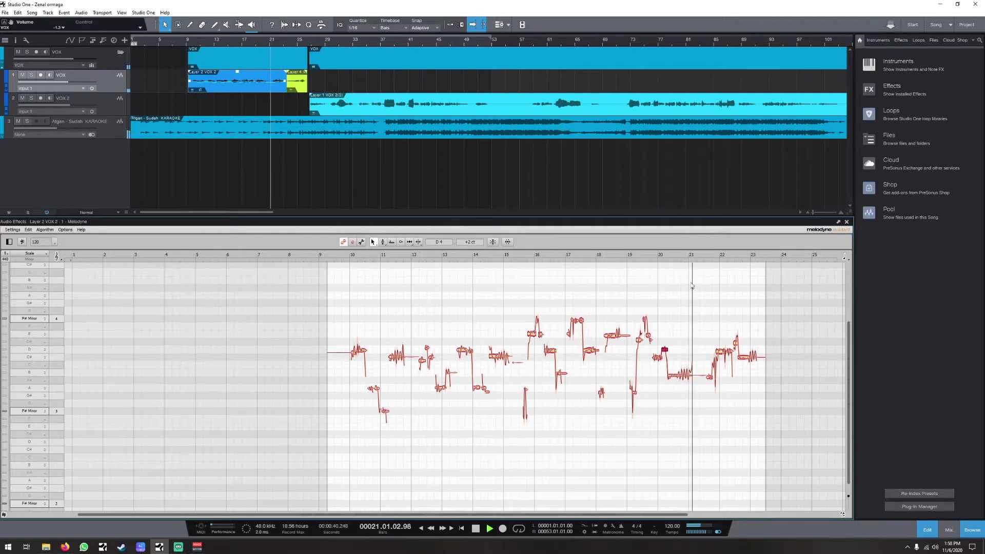
double_click(669, 260)
left_click(672, 255)
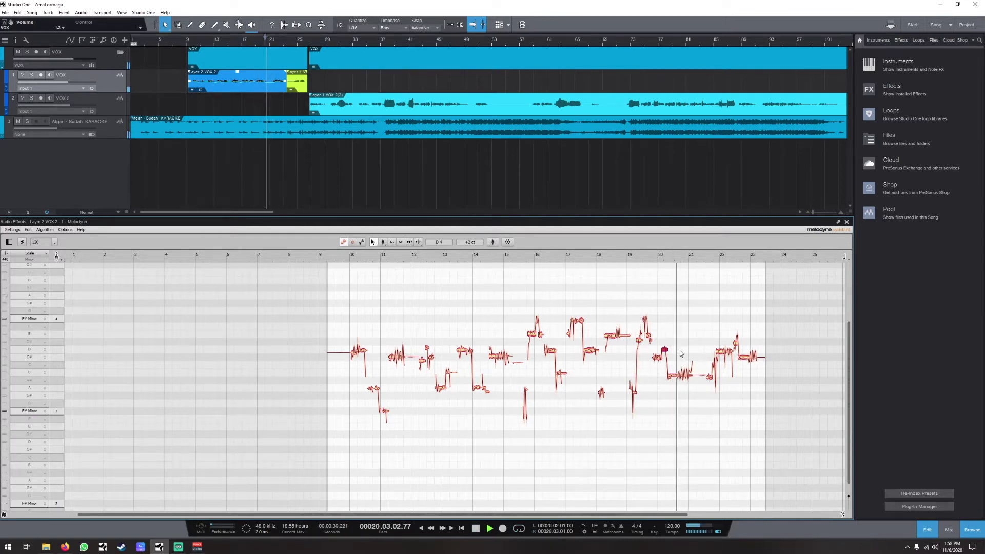
key("space")
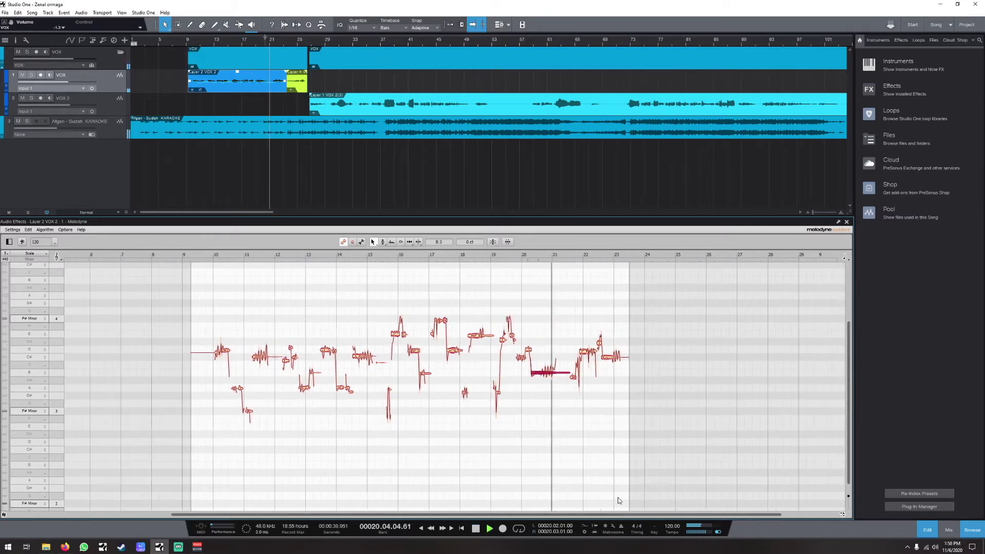
key("space")
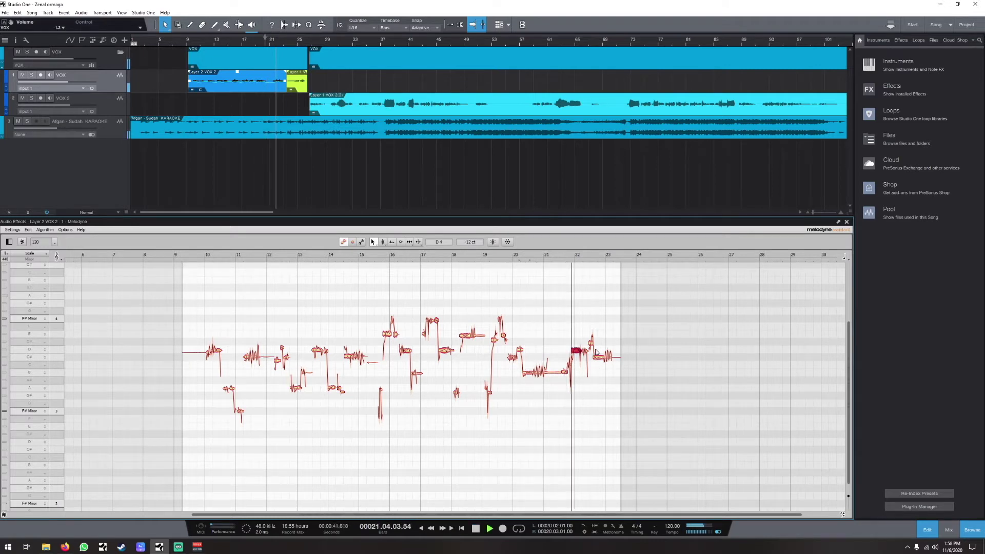
key("space")
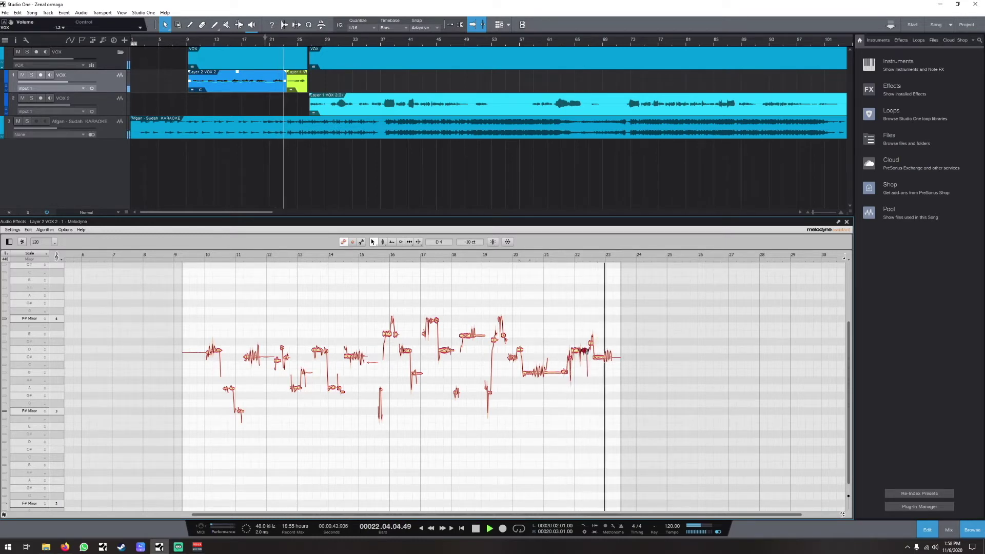
Step: Open the yellow Layer 4 vocal clip on the first VOX track in Melodyne
left_click(292, 90)
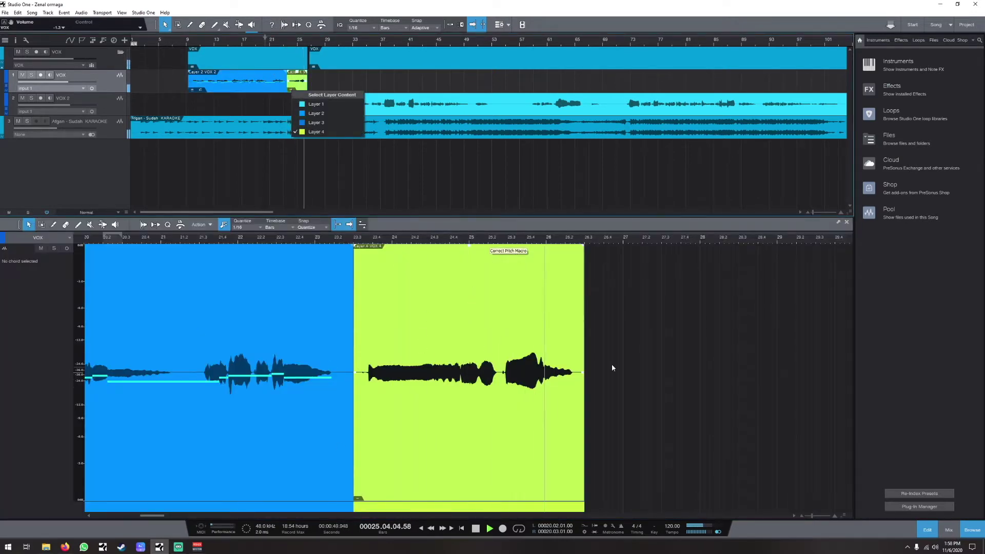
left_click(447, 267)
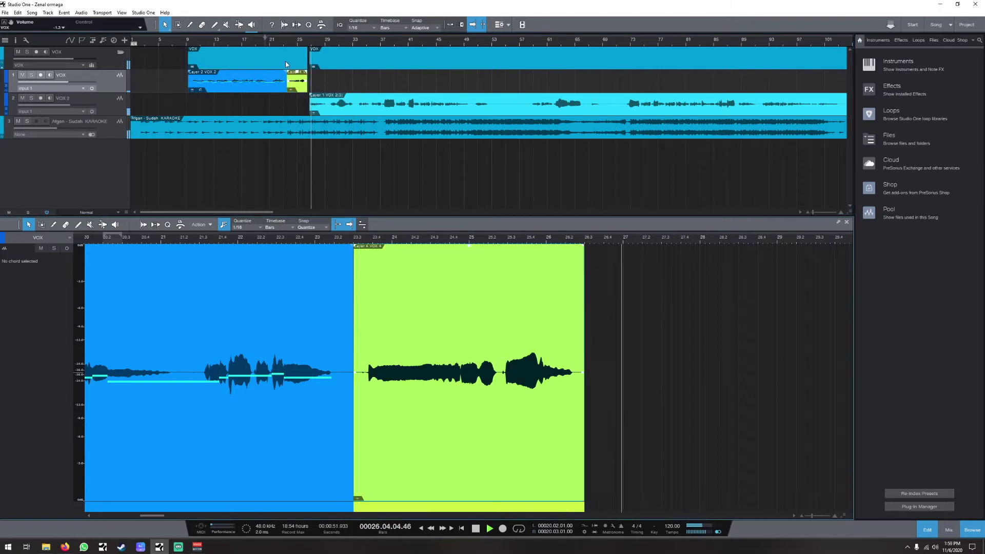
left_click(305, 89)
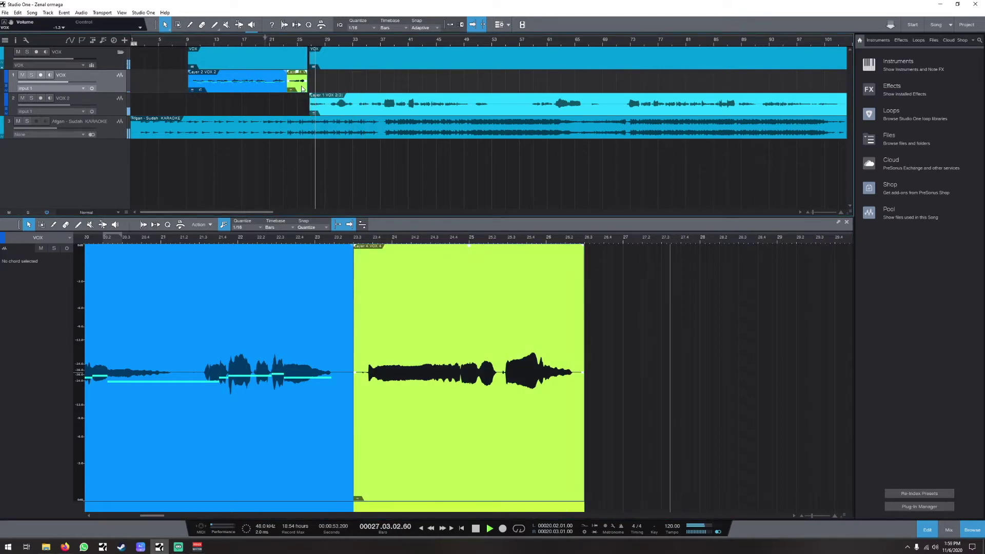
key("ctrl+m")
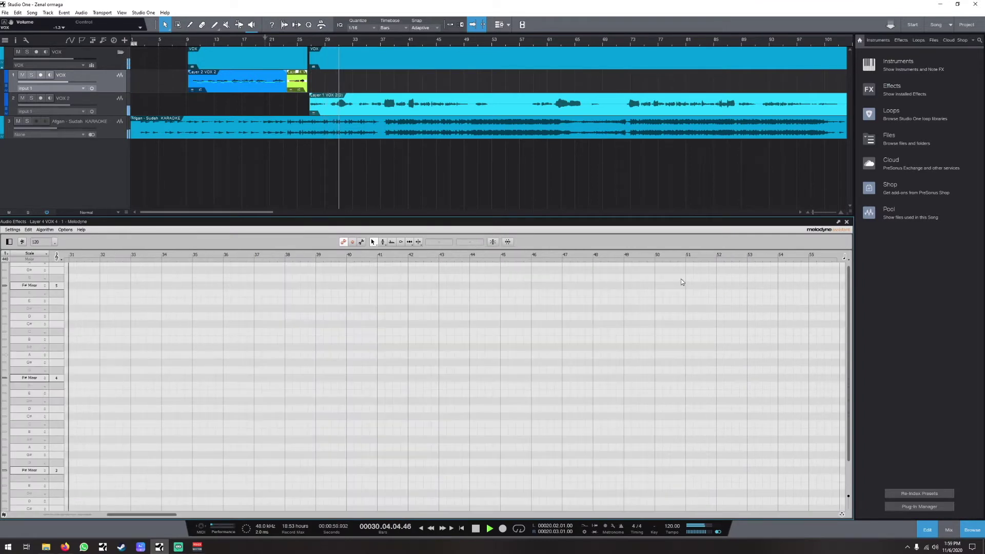
Step: Play the yellow clip from its start and centre its long first note on F#4 and its last note on E4
left_click(288, 45)
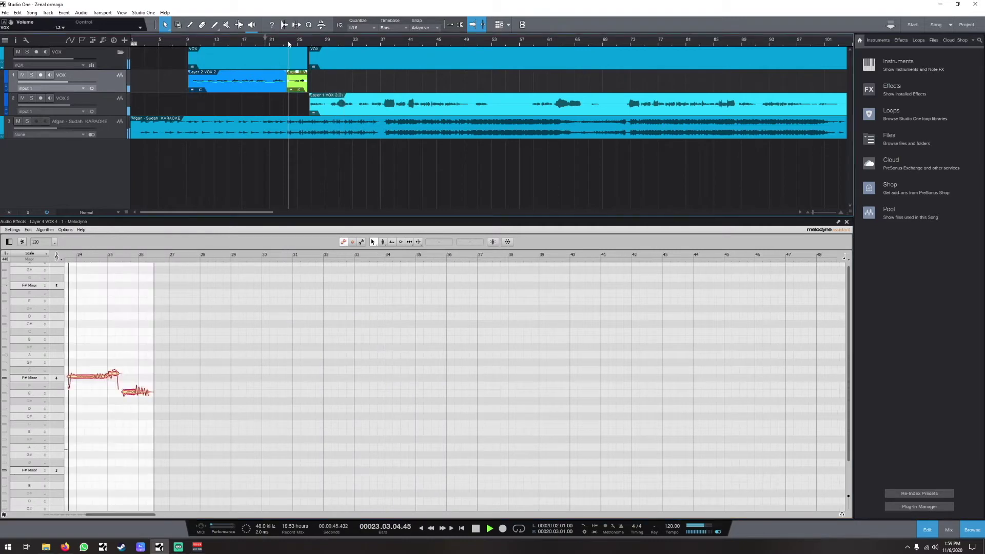
key("space")
left_click(84, 378)
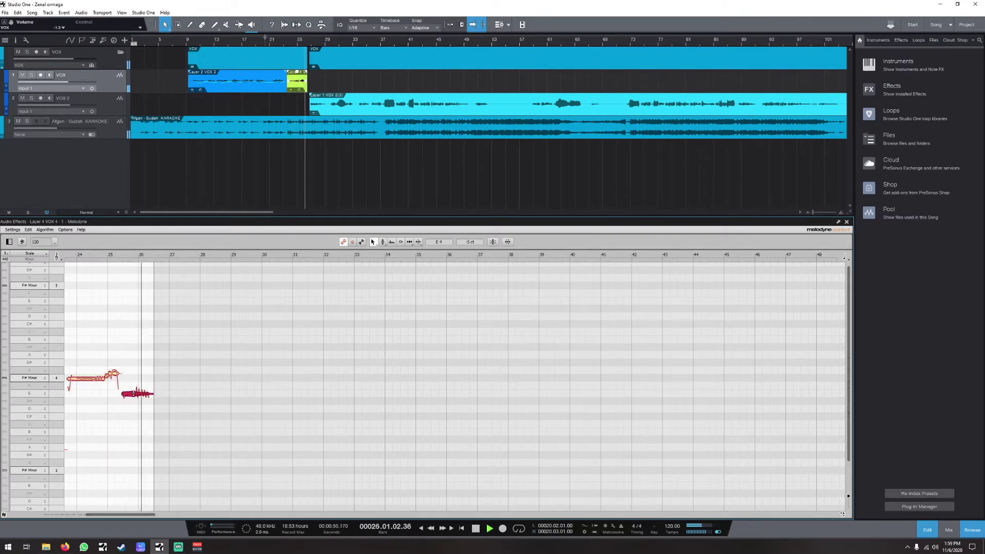
Step: Open the long vocal clip on the VOX 2 track in Melodyne for pitch correction
double_click(349, 106)
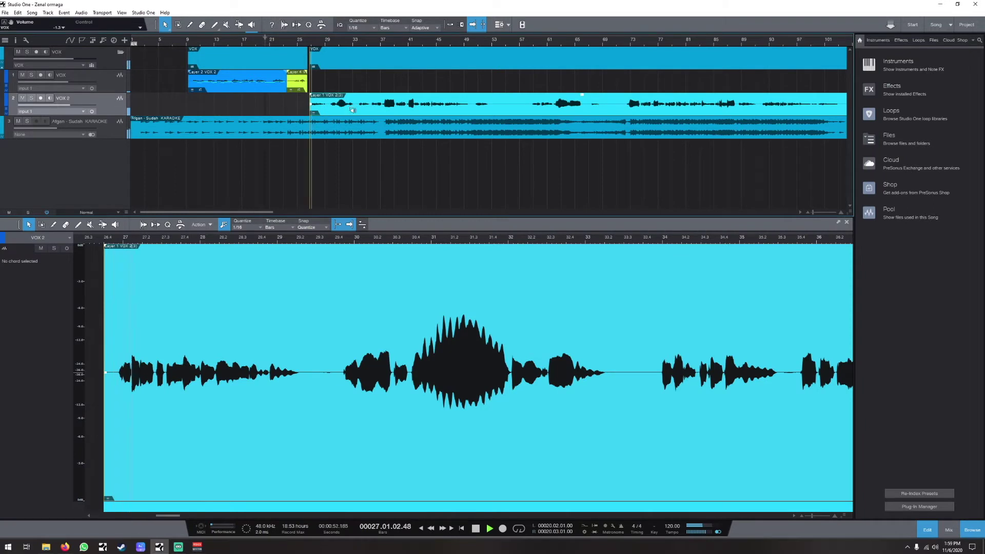
key("ctrl+m")
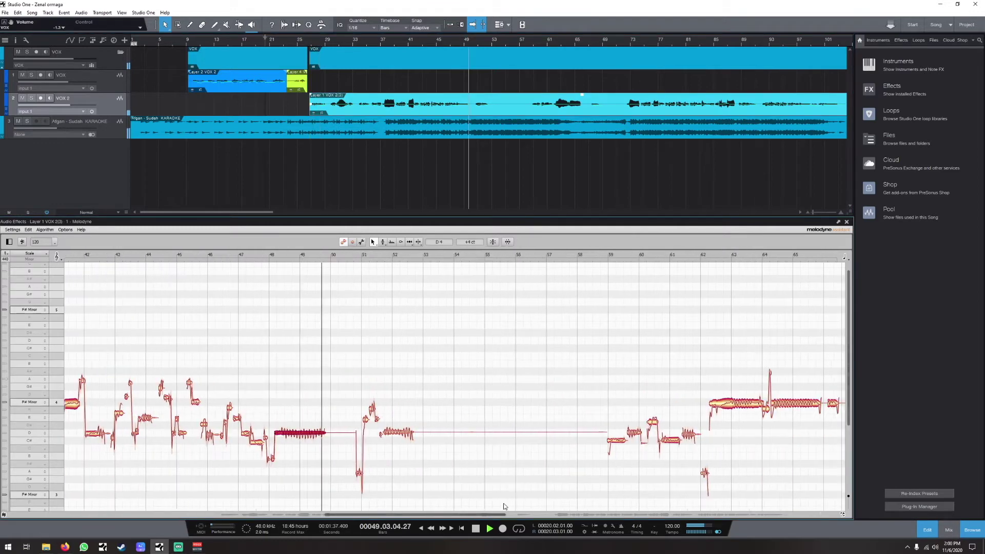
Step: Split the VOX 2 clip in its silent passage, trim the gap to about bars 53 to 58, and fade out the first part
left_click(948, 529)
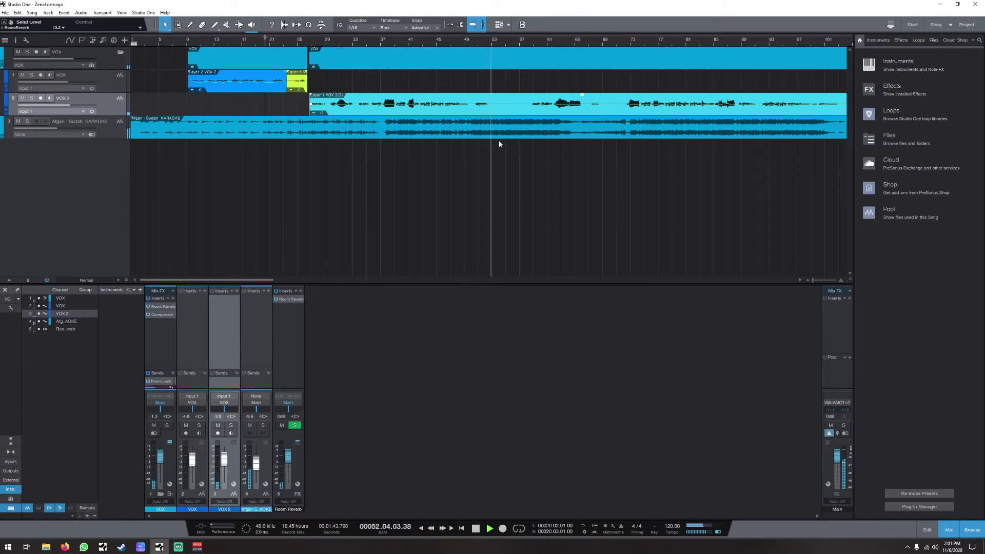
left_click(507, 103)
key("3")
left_click(510, 103)
key("1")
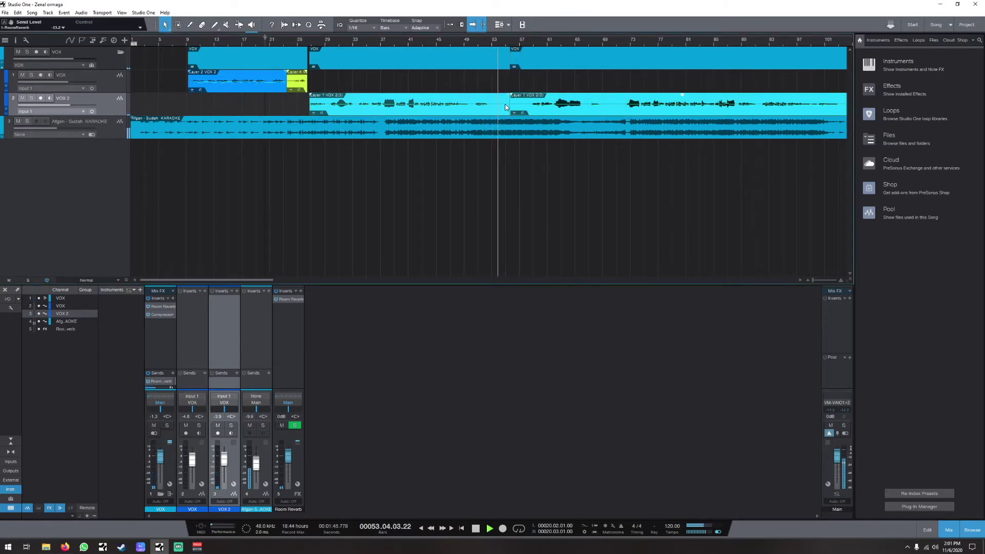
left_click_drag(509, 113, 494, 114)
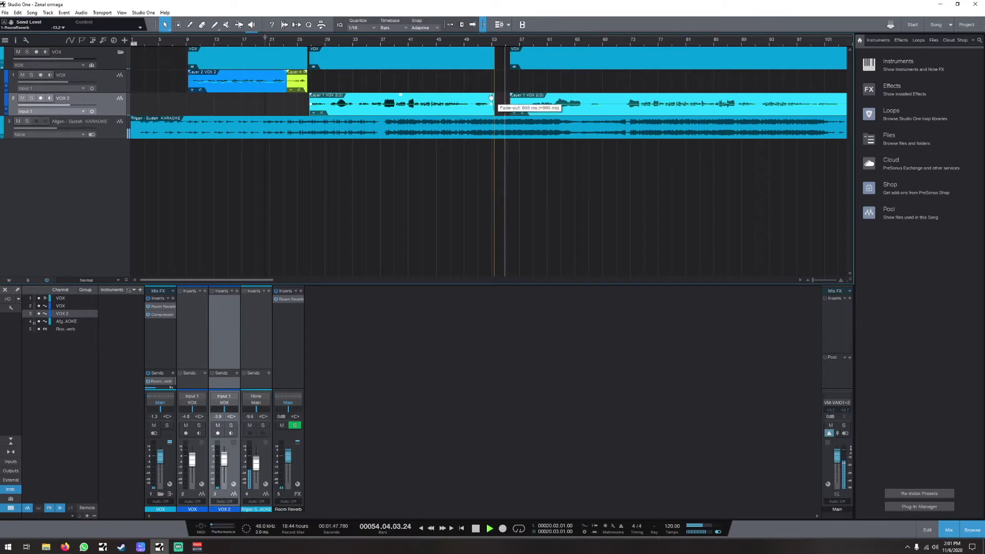
left_click_drag(511, 95, 530, 98)
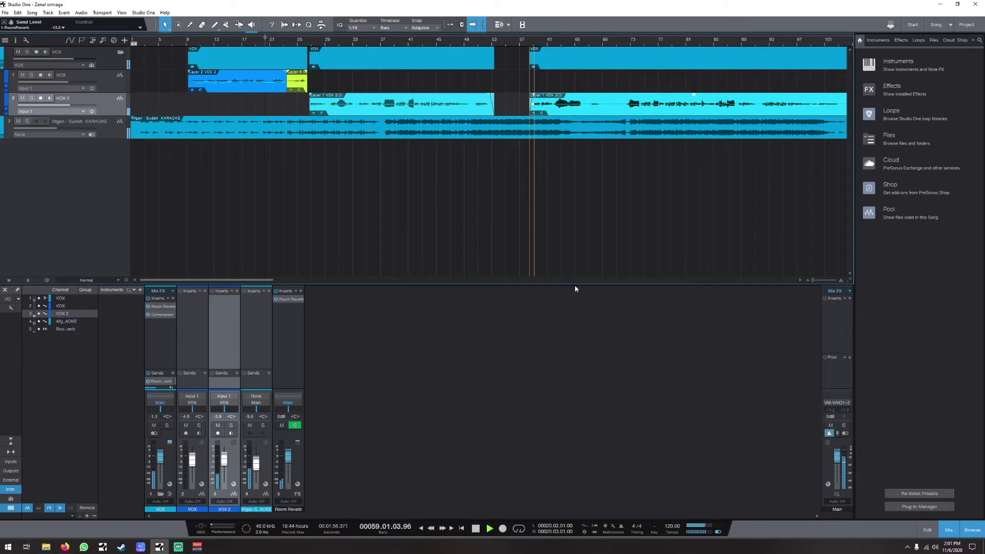
Step: Show the VOX 2 track's layers and centre the low note just before bar 69 on A3 in Melodyne
key("F2")
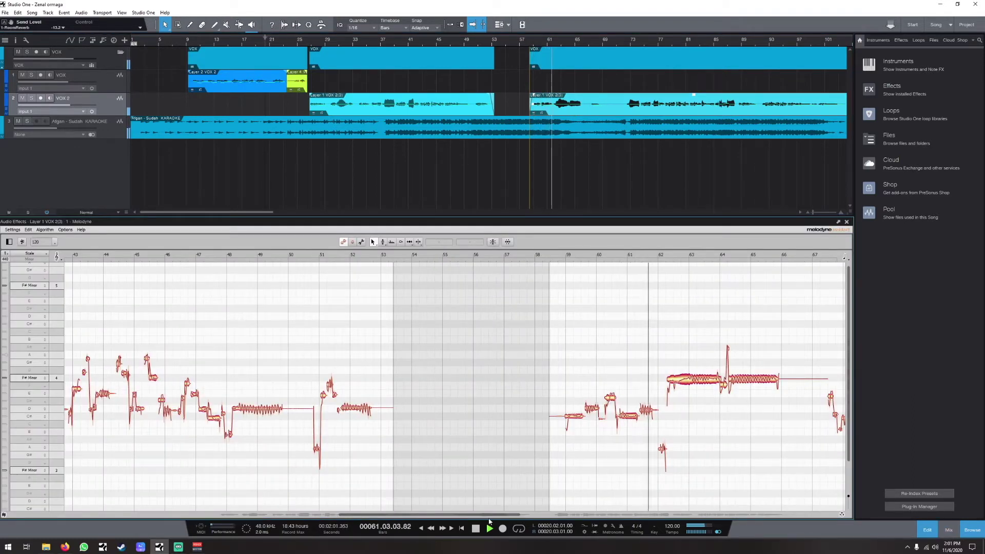
left_click_drag(489, 516, 547, 513)
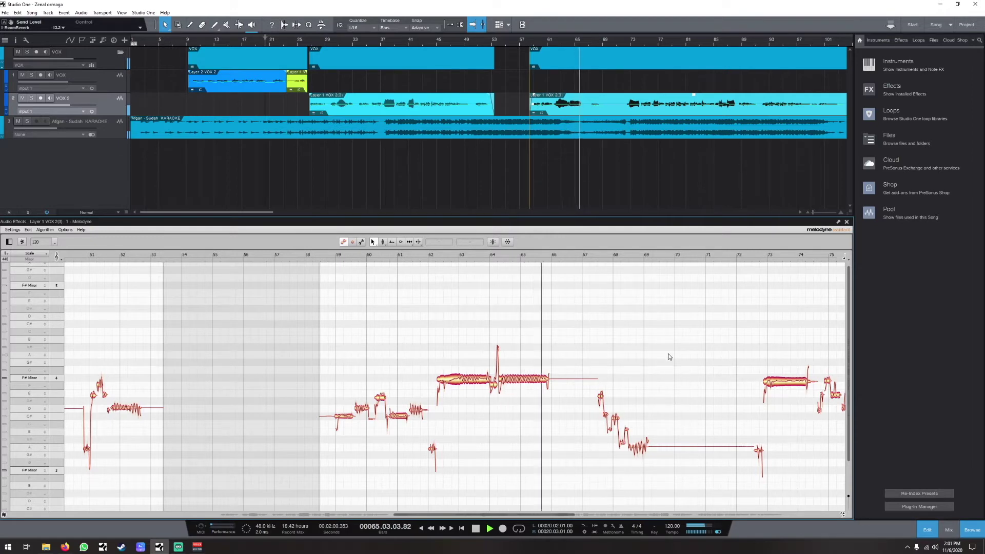
left_click(6, 111)
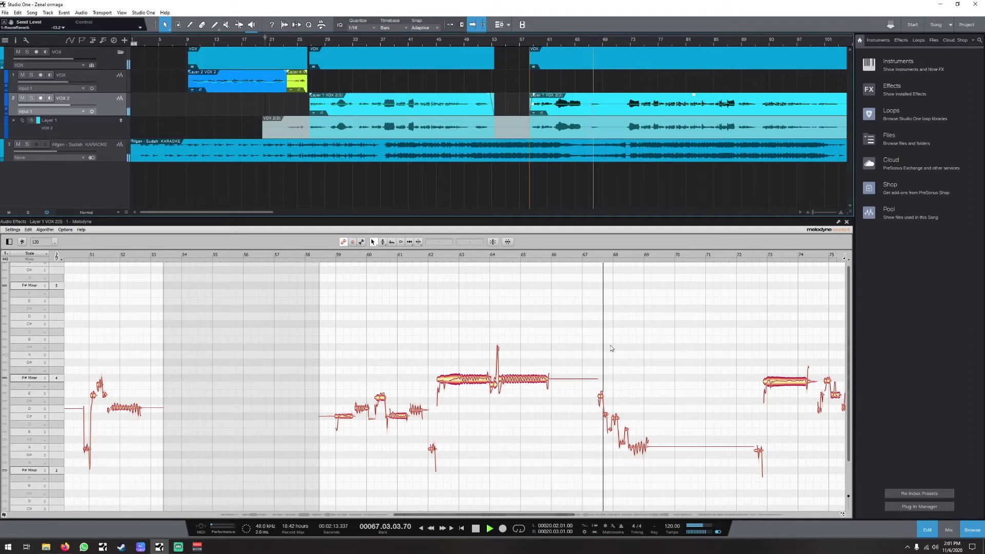
left_click(644, 449)
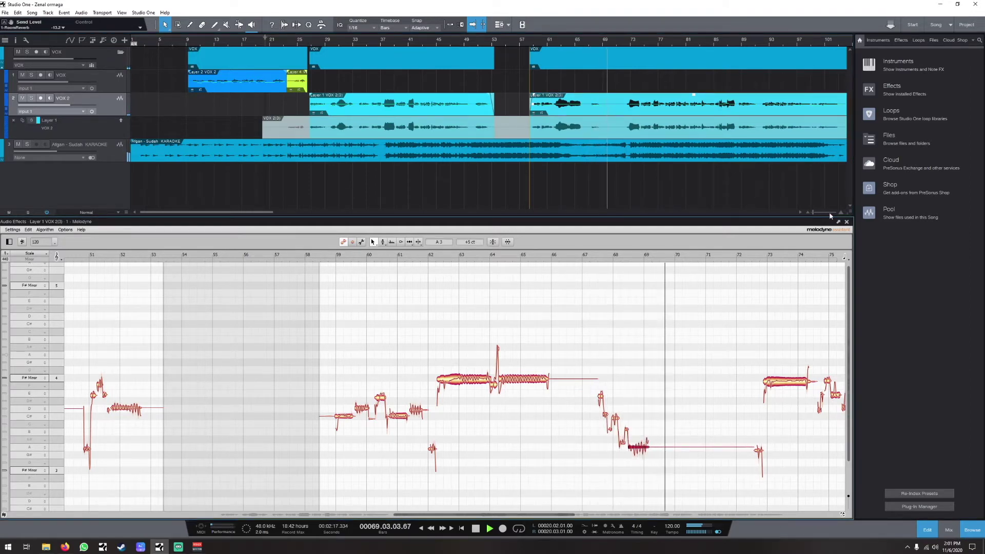
Step: On the VOX bus compressor, set the ratio to about 3.3:1 and raise the gain to about 13.4 dB, then close it
left_click(927, 530)
left_click(948, 530)
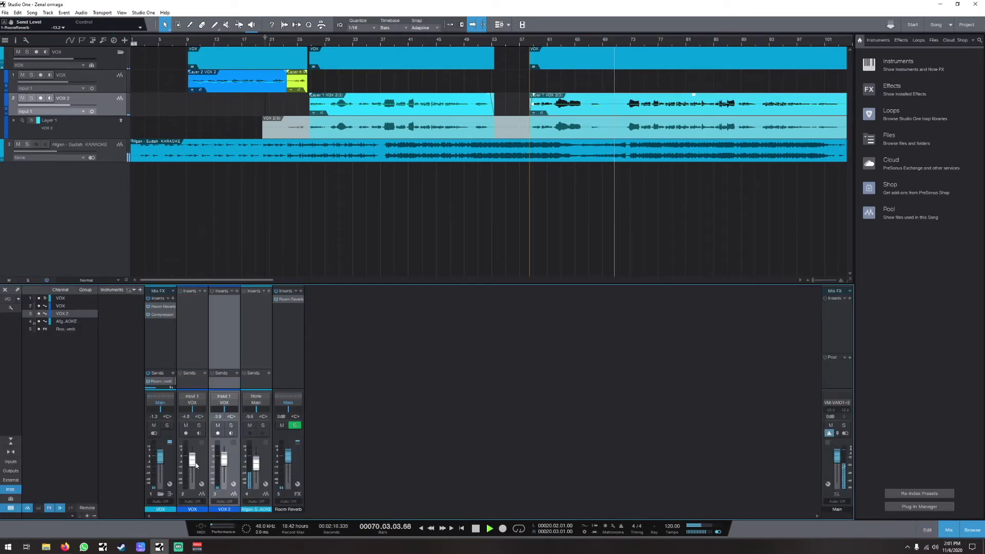
left_click(162, 315)
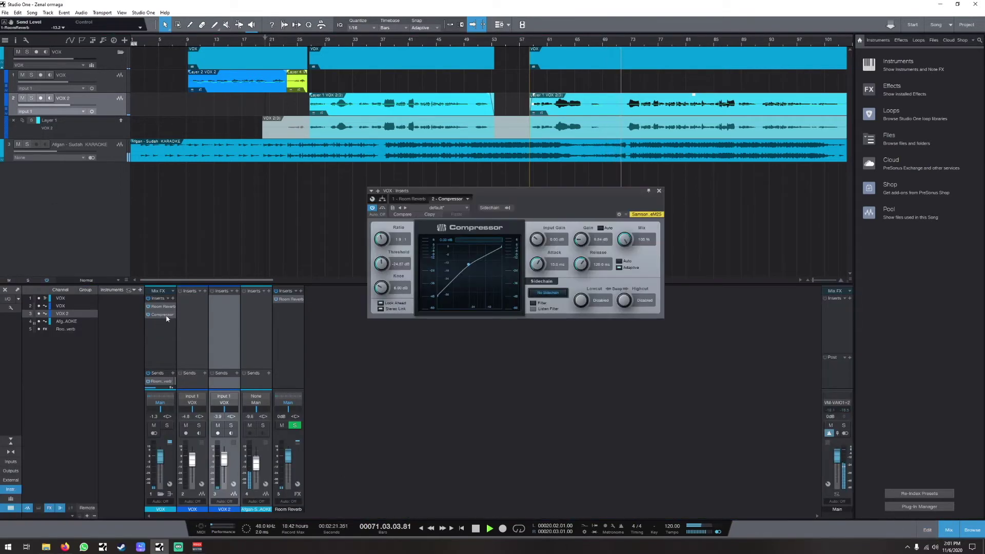
left_click_drag(500, 250, 500, 253)
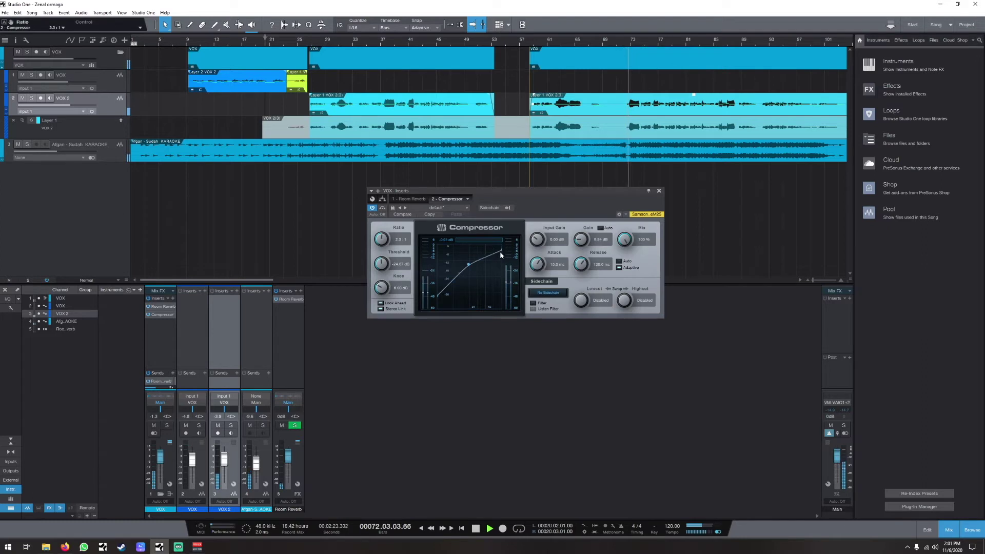
left_click_drag(581, 243, 581, 240)
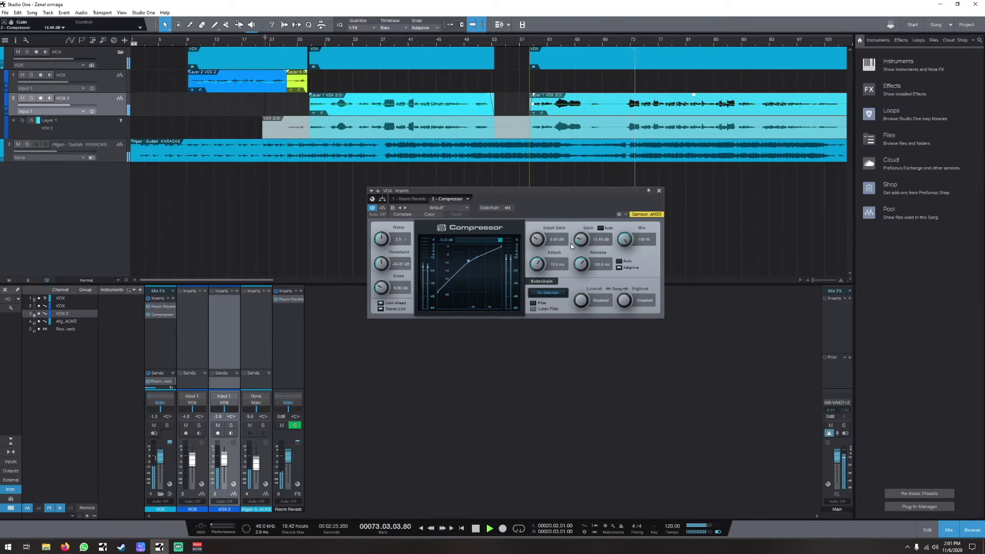
left_click(657, 192)
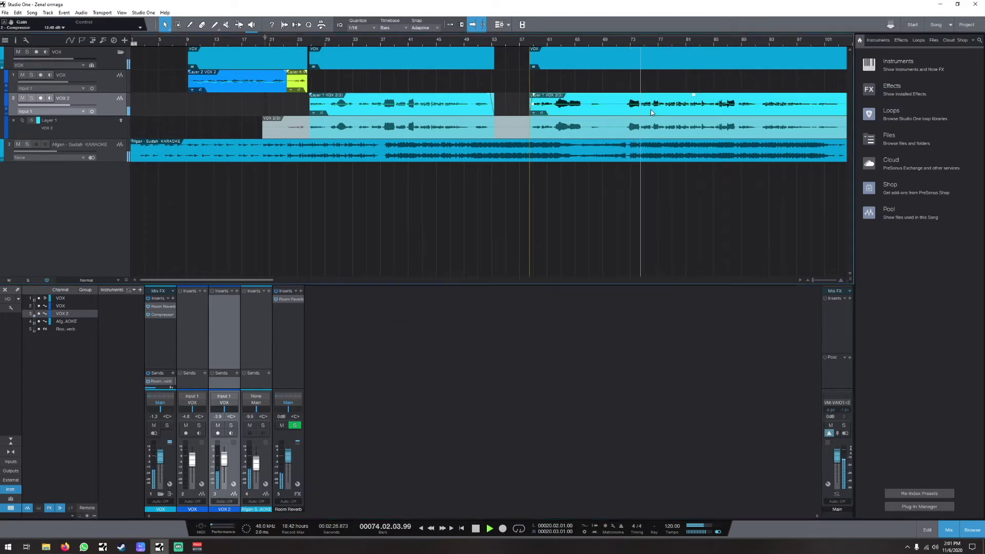
Step: In Melodyne for the second VOX 2 clip, centre the long notes in bars 73 and 76 on F#4 and the bar 77 note on D4
key("F2")
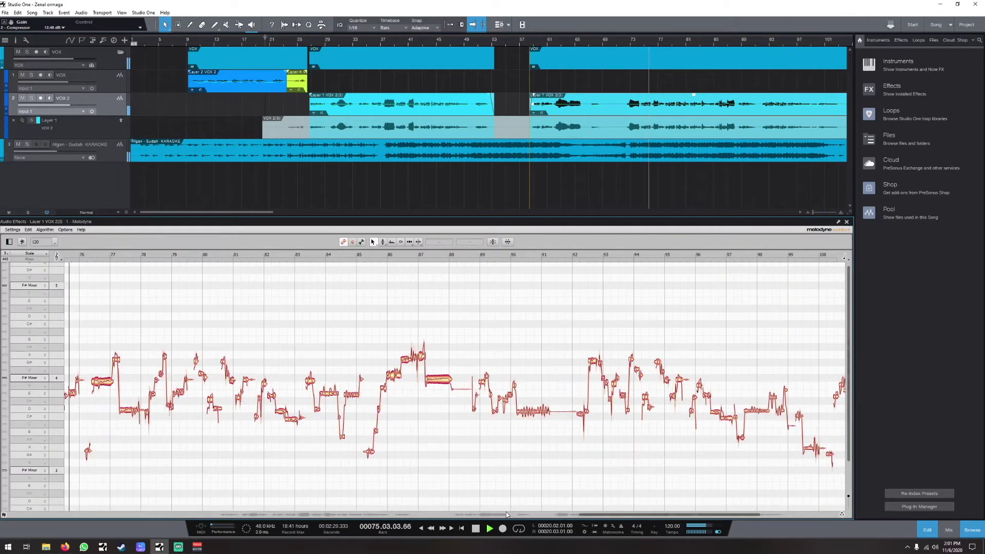
left_click_drag(592, 515, 510, 515)
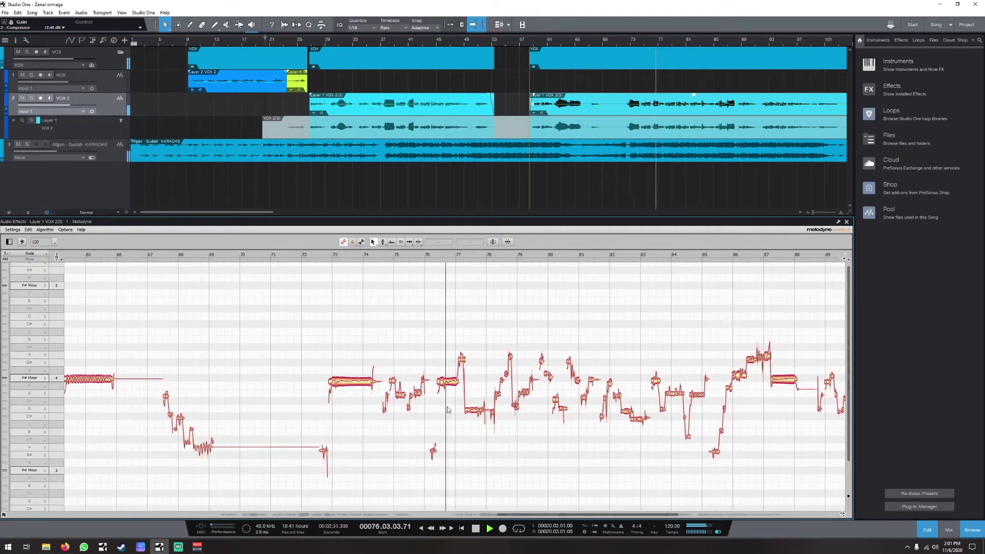
left_click(331, 256)
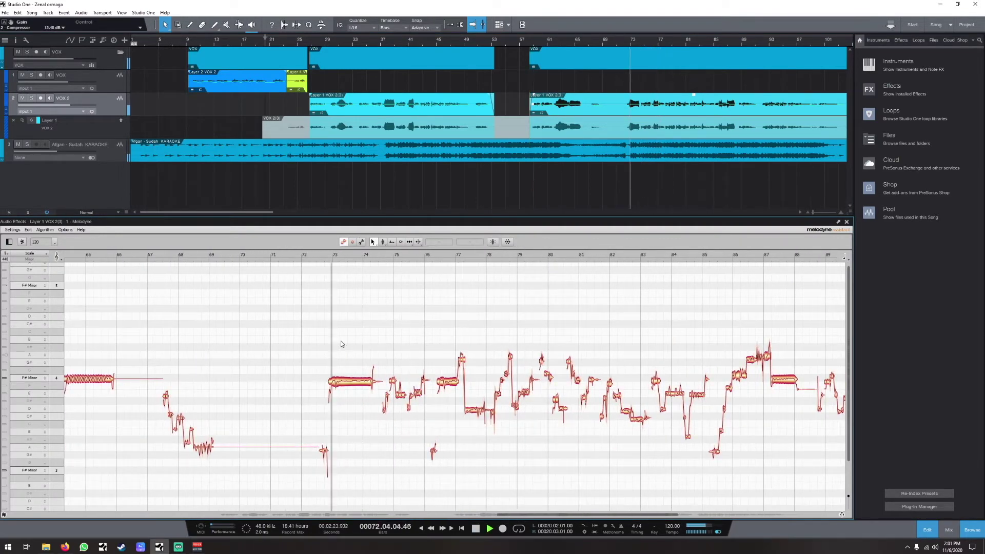
key("space")
left_click(357, 381)
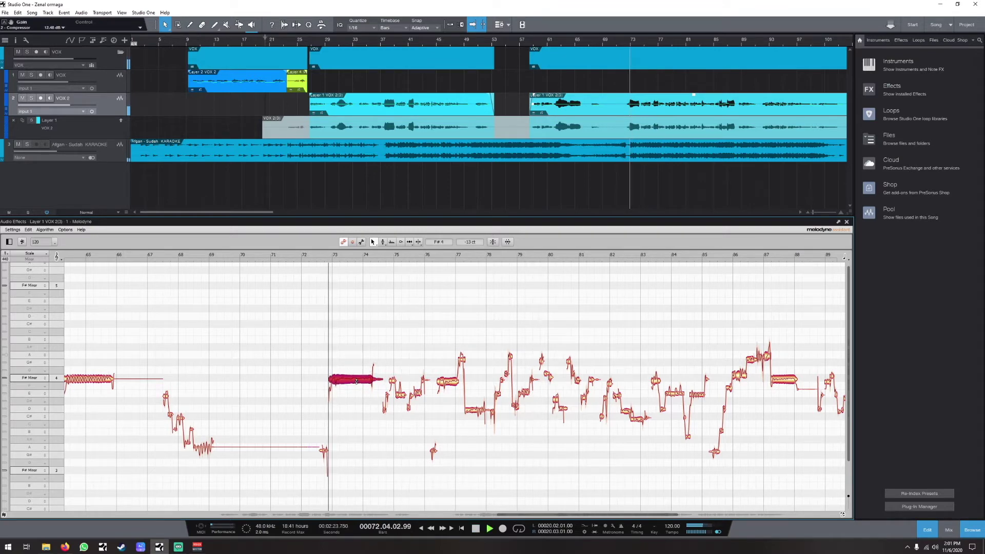
key("space")
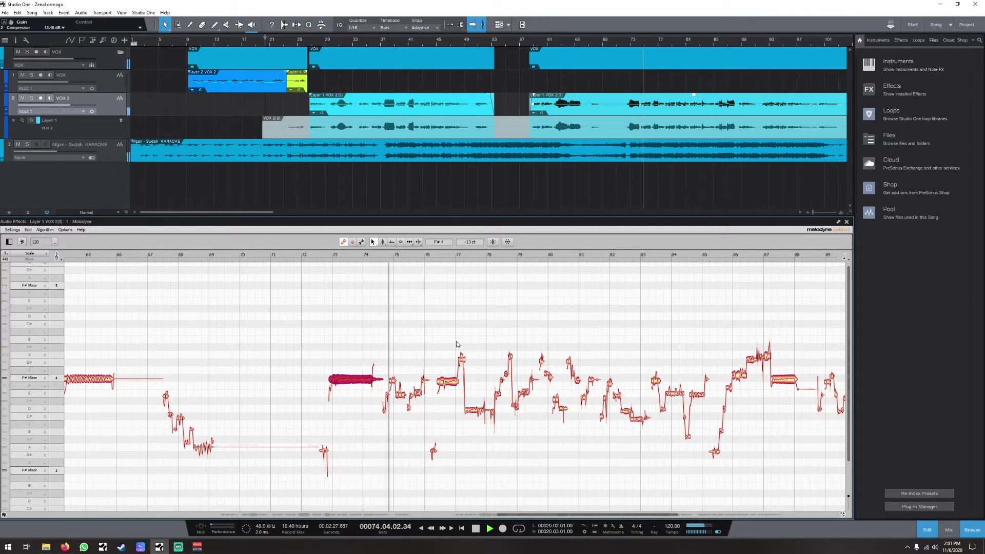
left_click(449, 379)
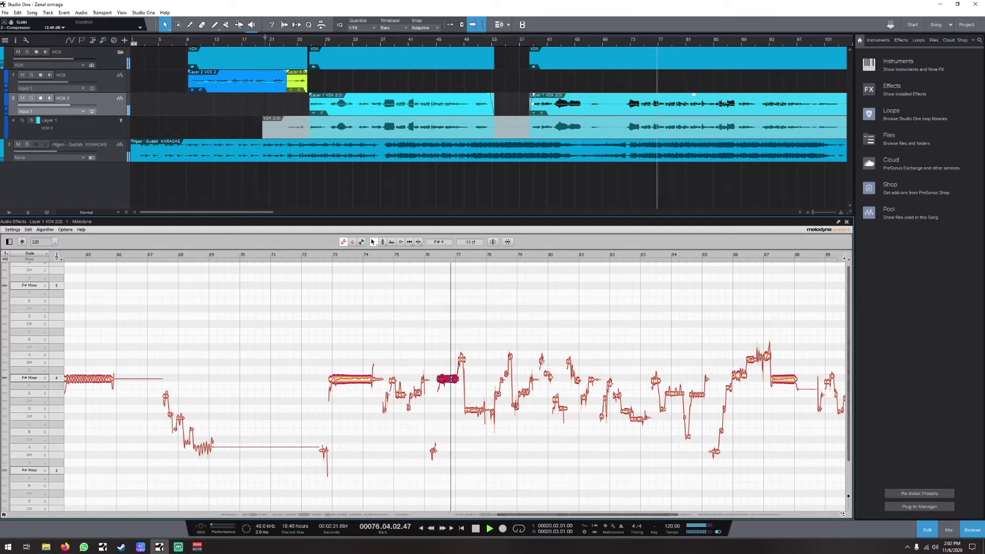
left_click(472, 411)
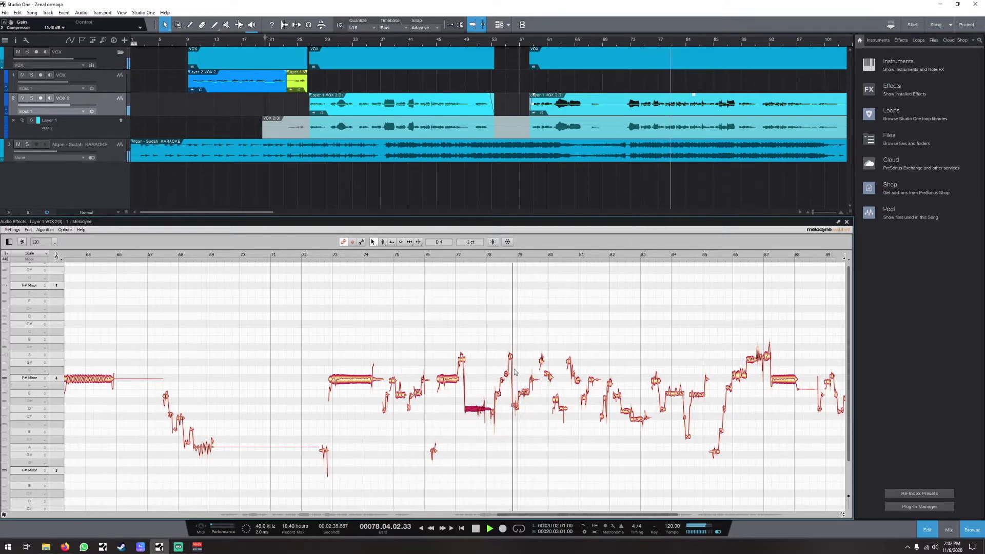
Step: Correct the E4 note in bar 79, the G#4 note in bar 80 and the two F#4 notes around bar 81
left_click(525, 394)
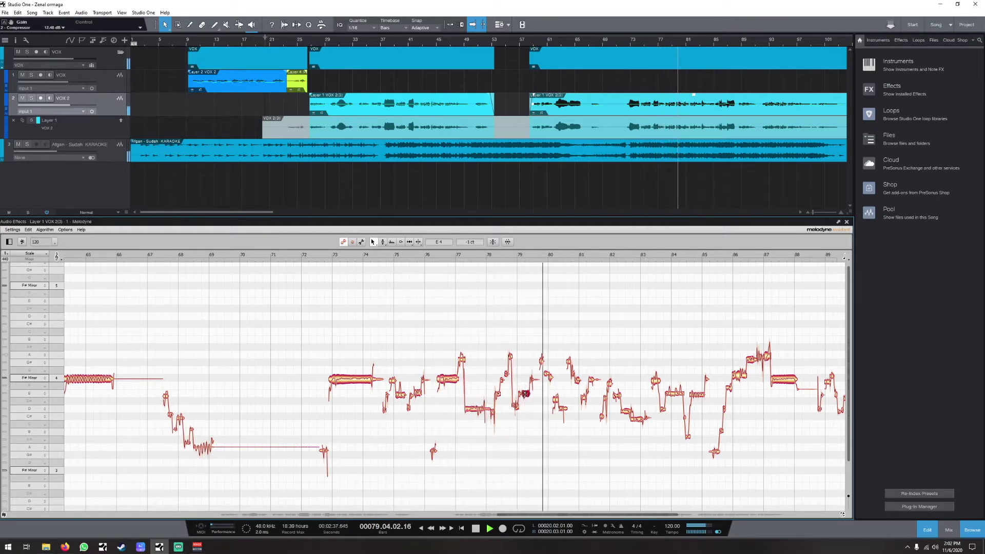
left_click(569, 362)
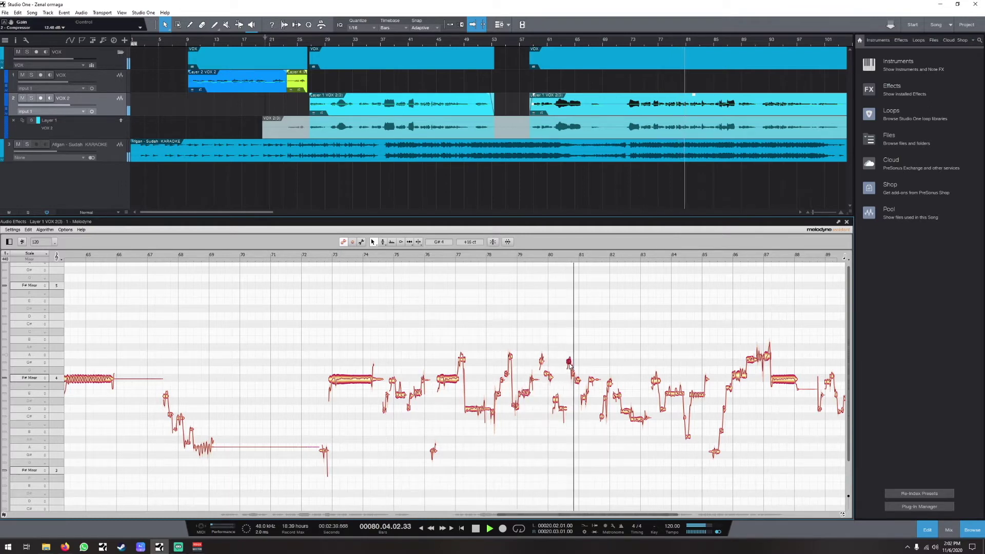
left_click(562, 254)
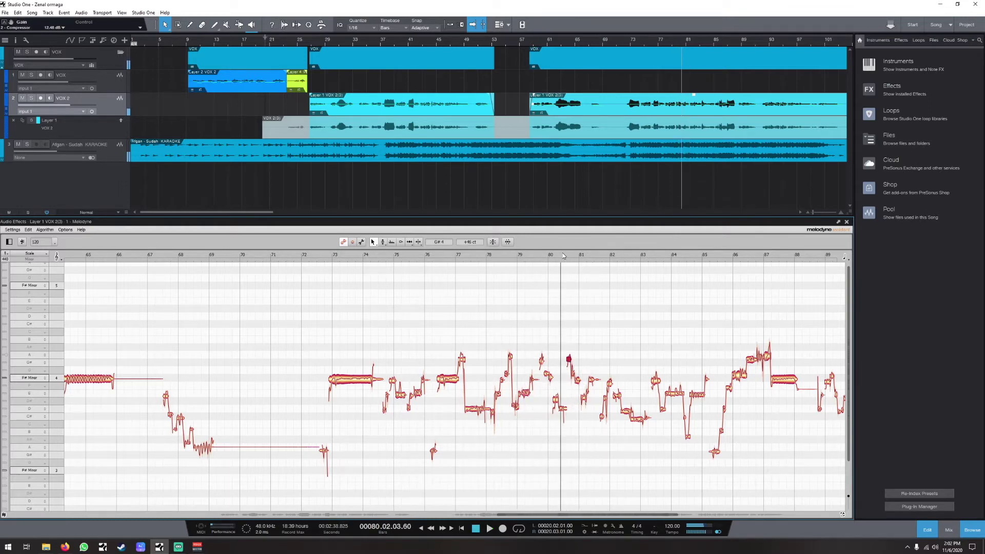
left_click(578, 381)
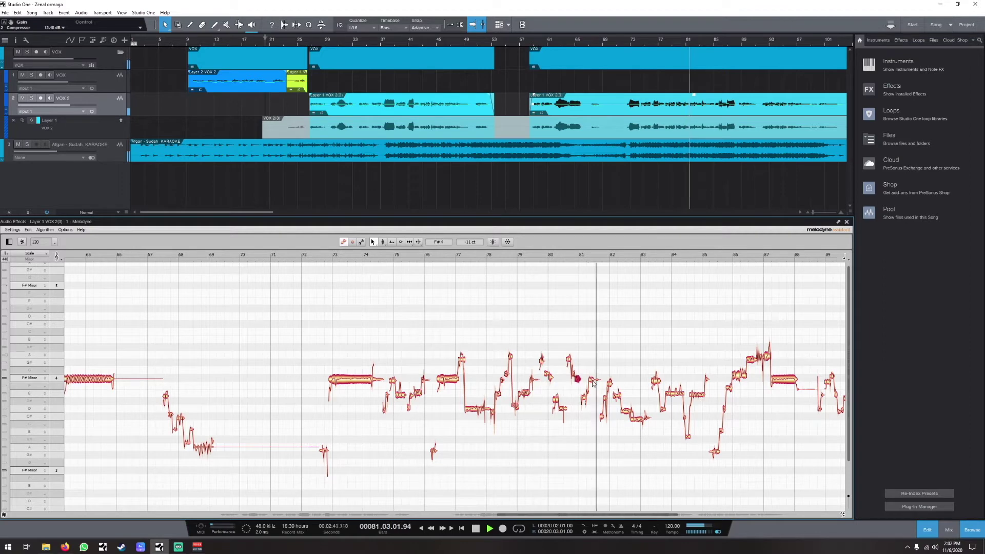
left_click(594, 381)
key("space")
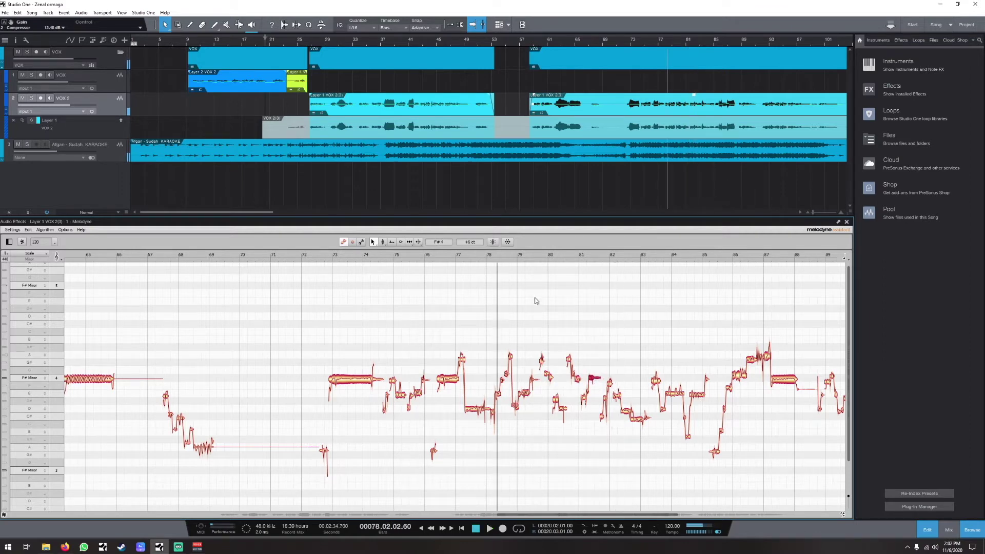
Step: Fine-tune the E4 and G#4 notes in bars 79 and 80, plus the E4 and C#4 notes in bar 82
key("space")
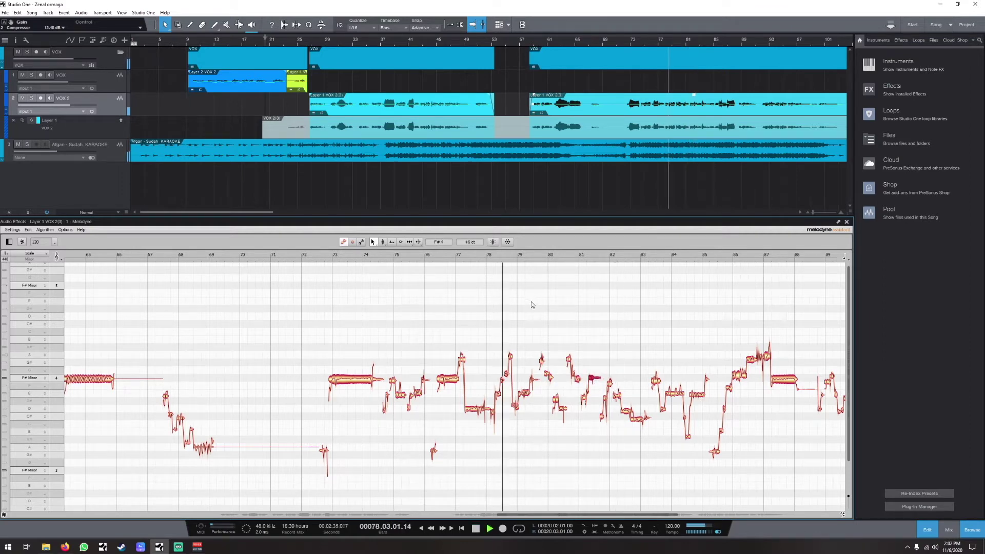
left_click(526, 395)
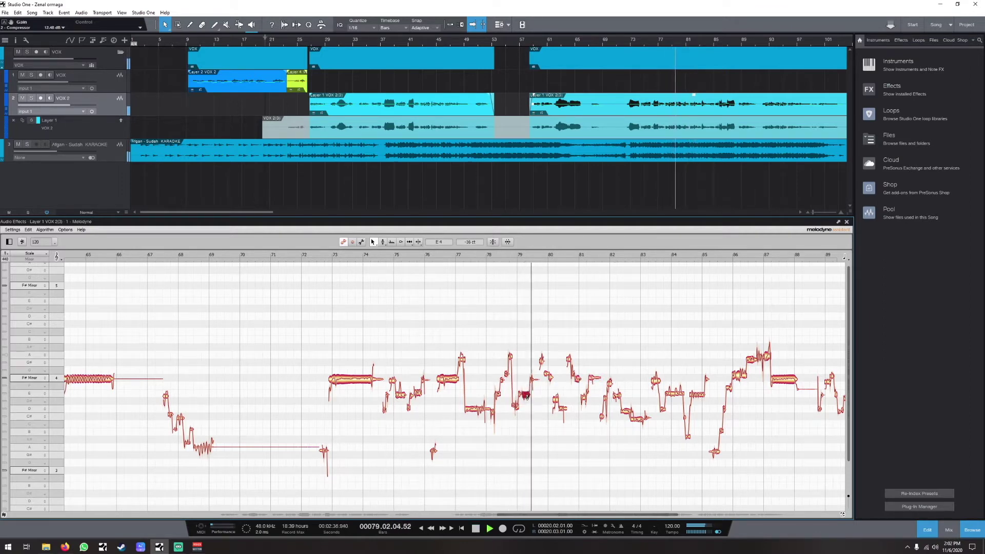
left_click(541, 361)
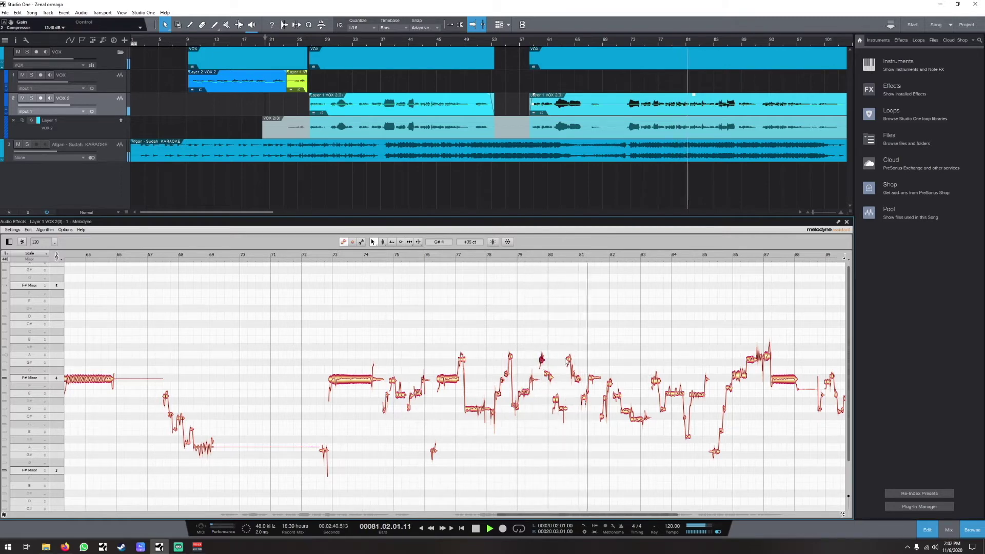
left_click(568, 361)
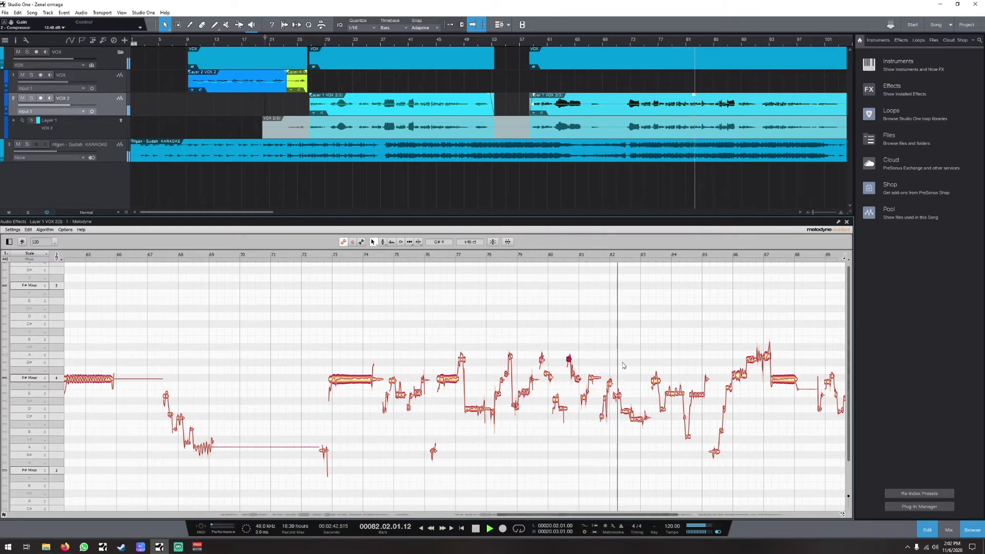
left_click(622, 394)
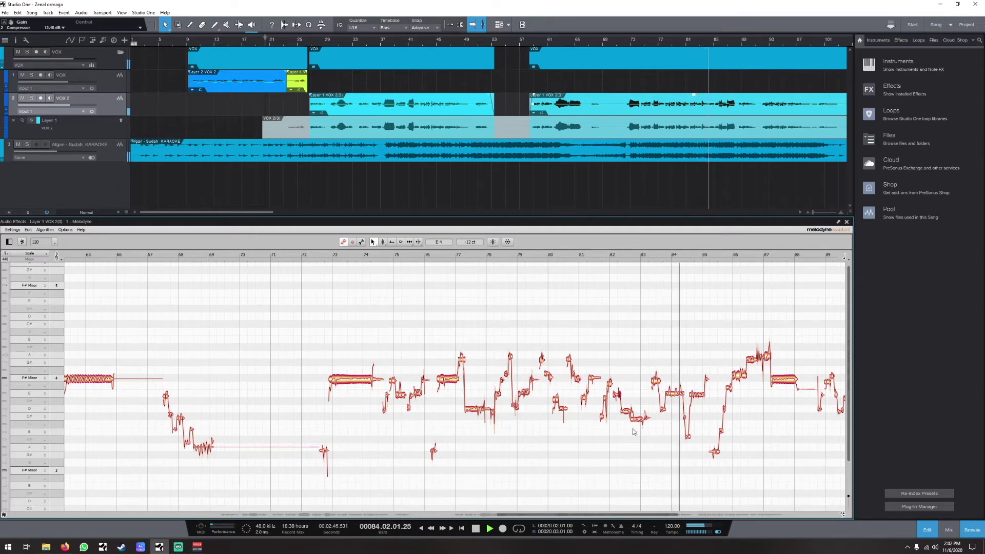
left_click(636, 417)
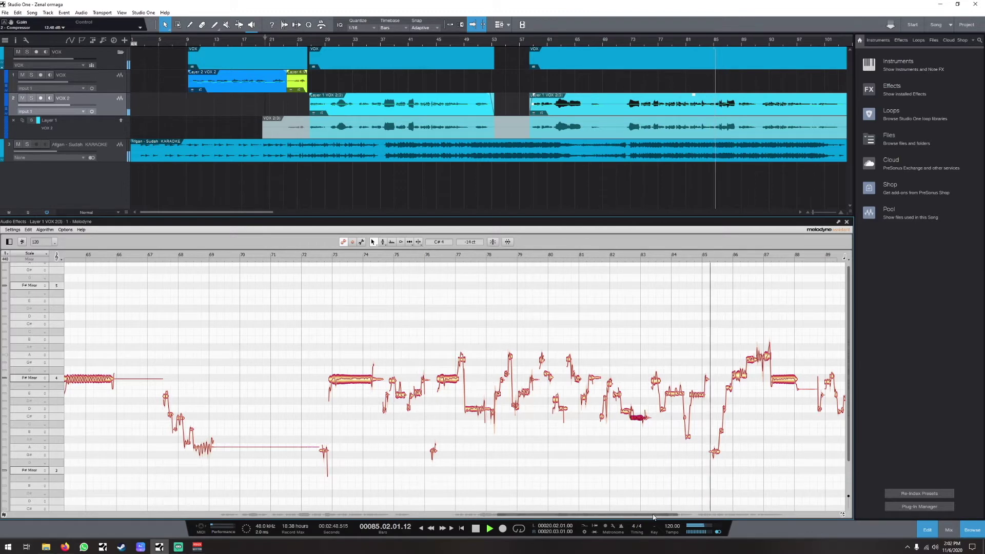
Step: Adjust the two high notes in bar 86 onto A4 and the long note in bar 87 on F#4
left_click_drag(653, 515, 692, 515)
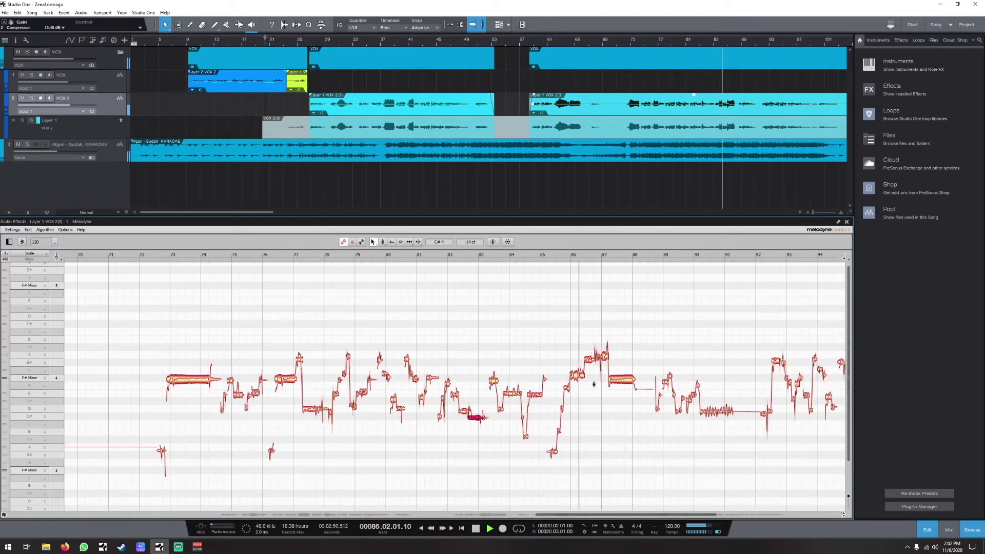
key("space")
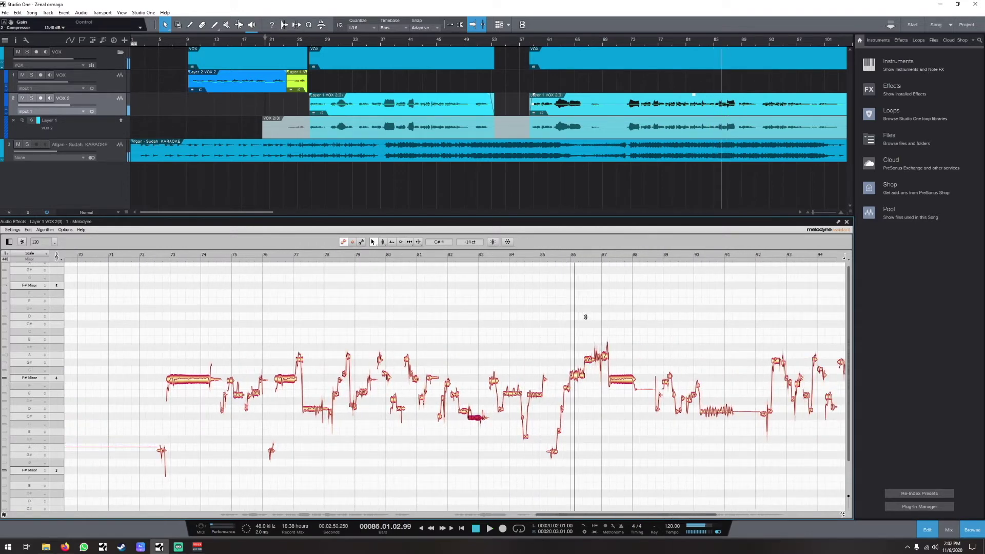
key("space")
left_click(588, 355)
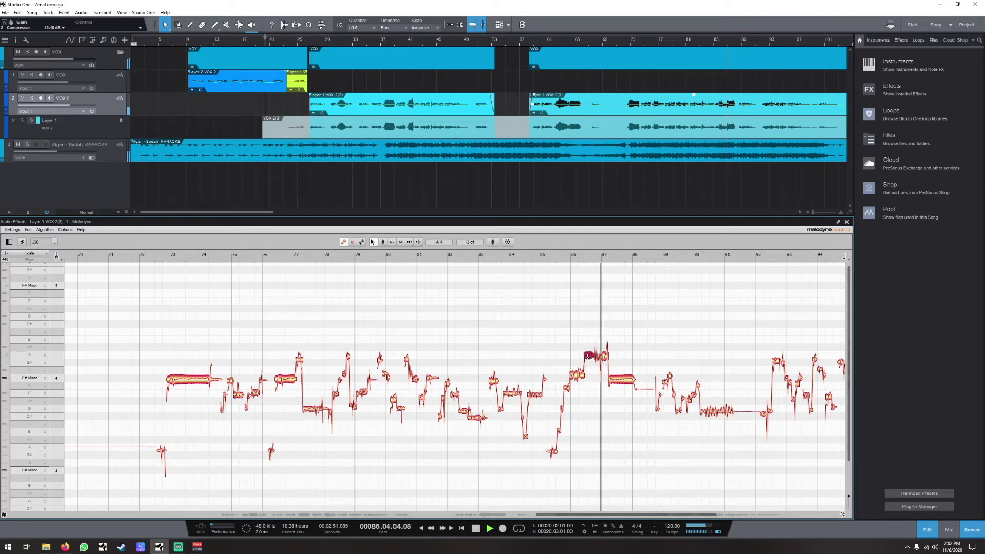
left_click_drag(588, 355, 596, 355)
key("space")
key("space")
left_click(597, 357)
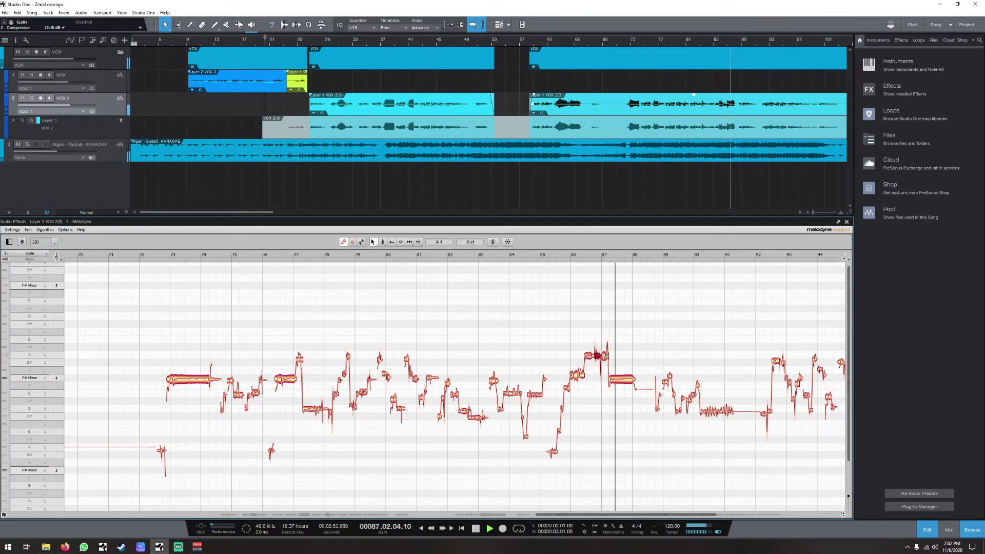
left_click(621, 378)
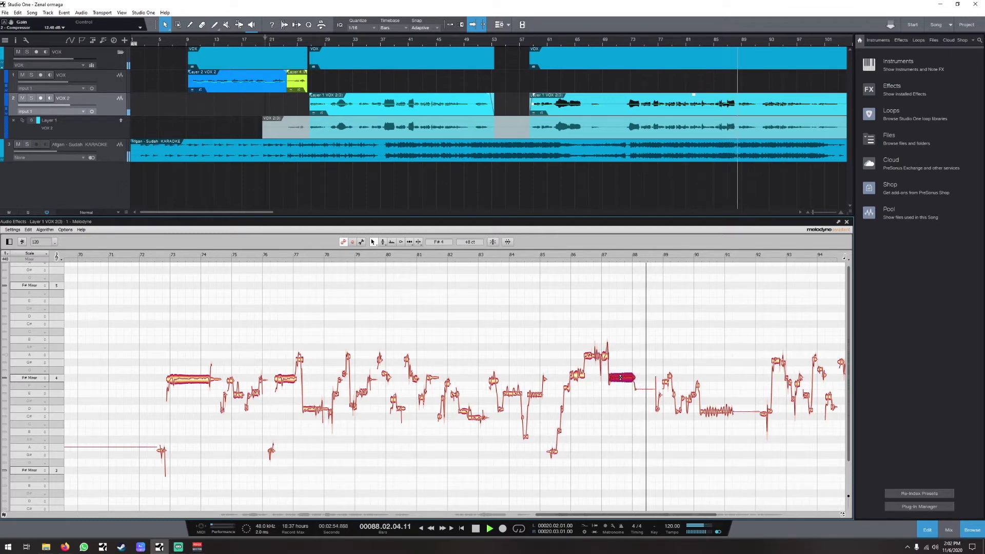
key("space")
key("space")
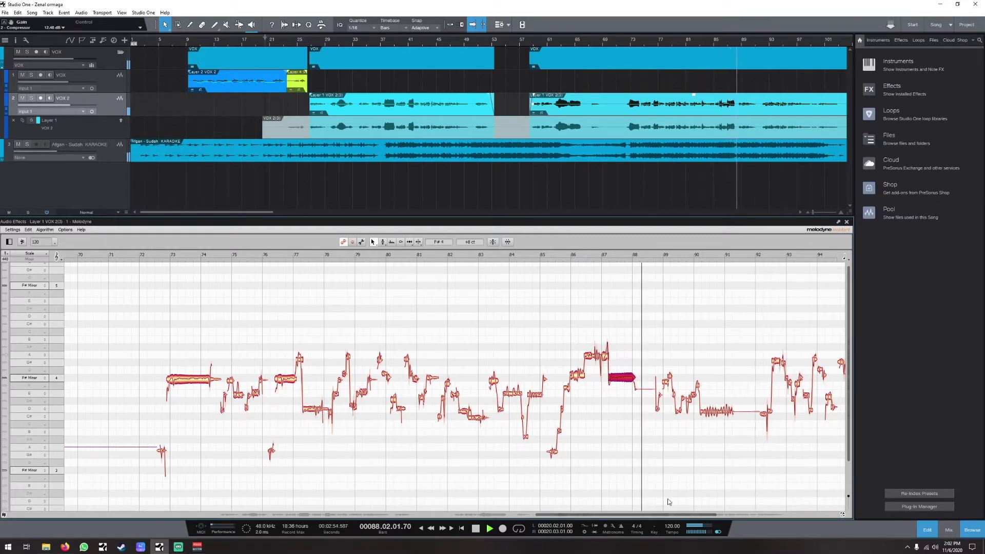
Step: Raise the sustained note at bar 90 to D4 and the high note in bar 92 to A4
left_click(568, 417)
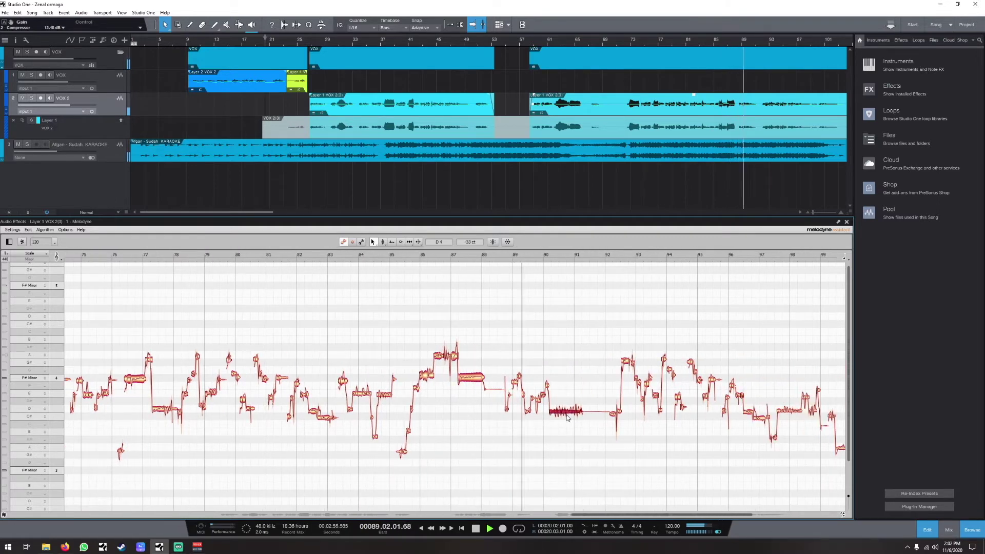
left_click_drag(567, 417, 567, 411)
left_click(609, 255)
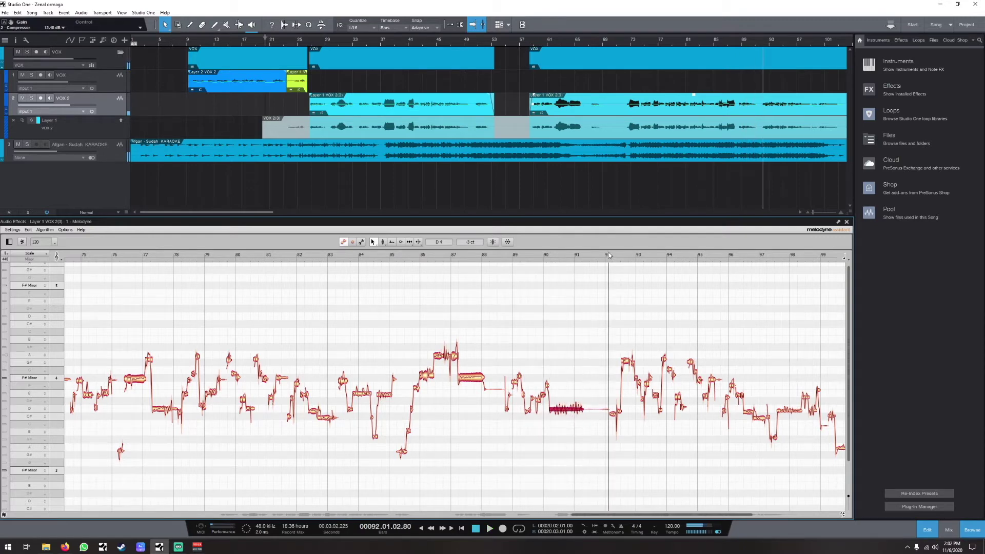
key("space")
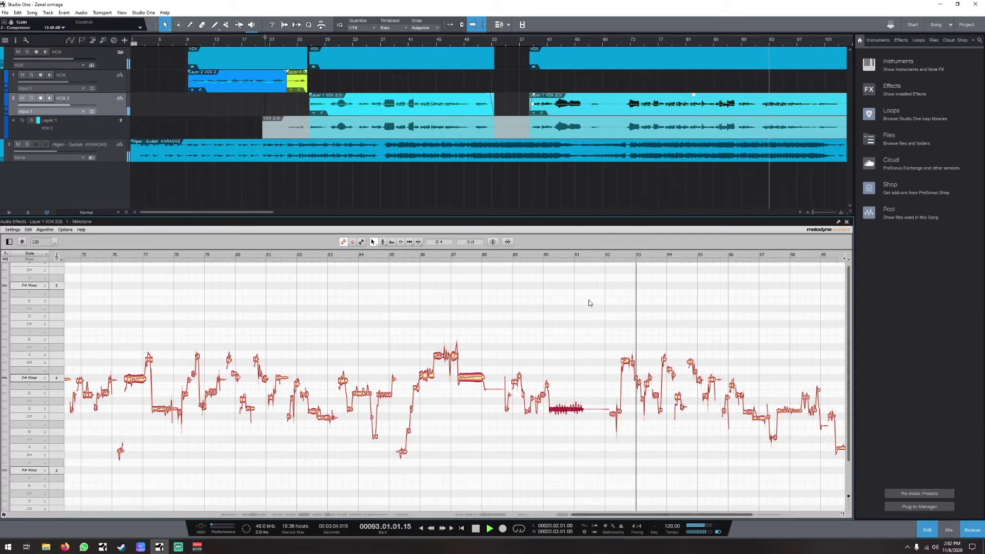
key("space")
left_click(626, 362)
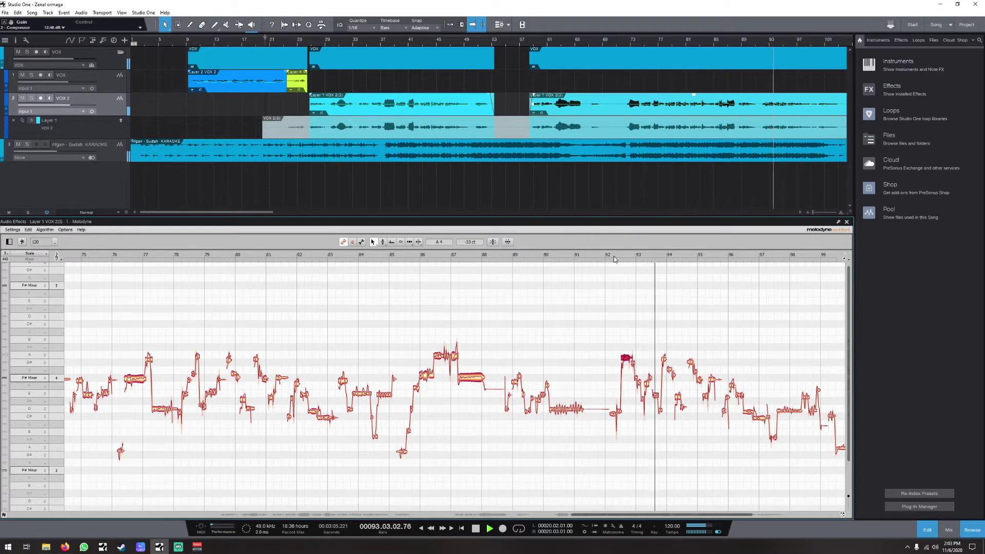
Step: Raise the short high note in bar 94 to A4 with an offset of about -31 cents
key("space")
key("space")
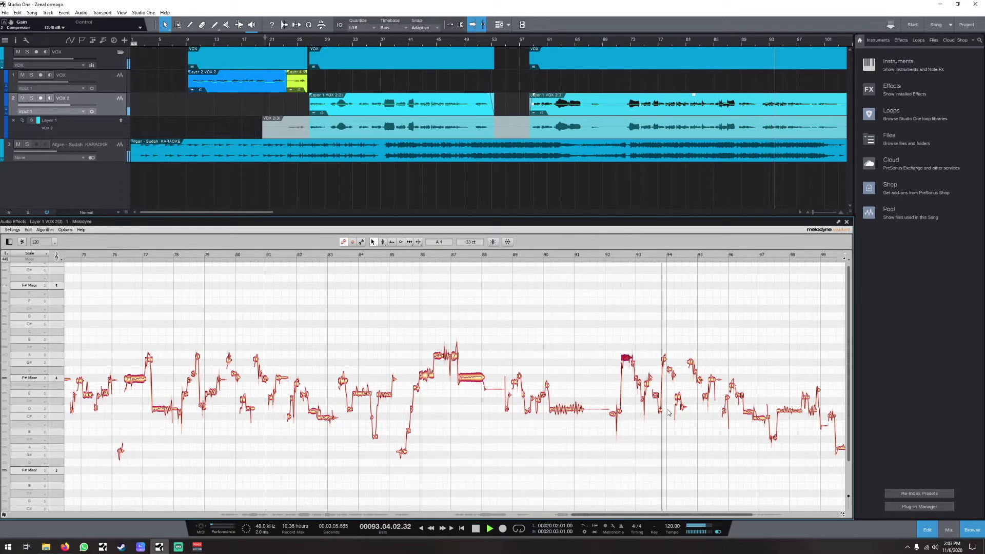
left_click(690, 361)
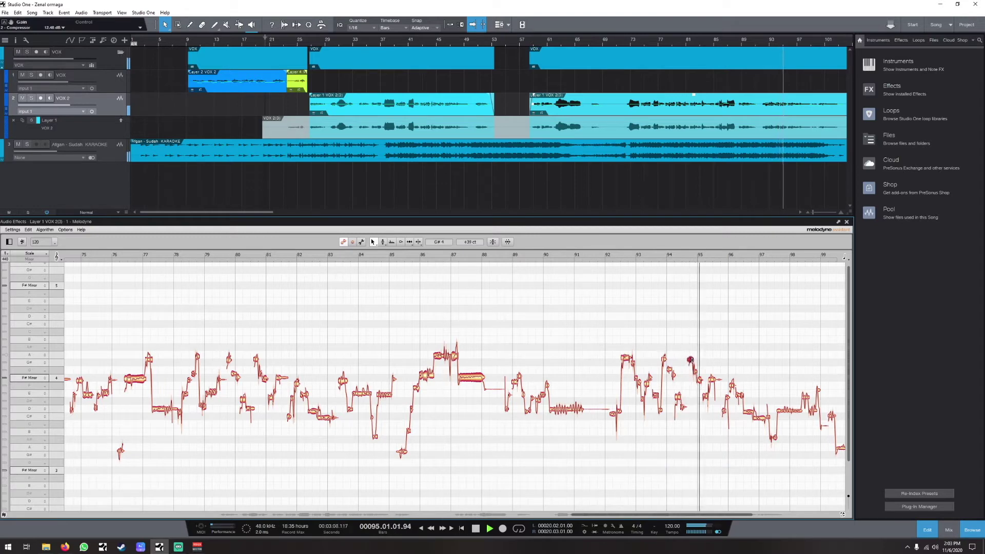
left_click(660, 254)
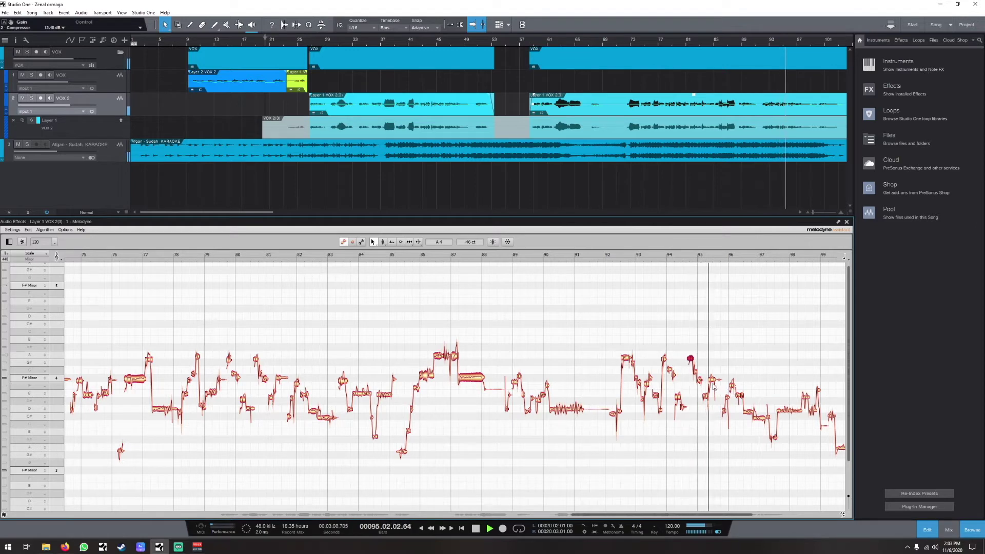
left_click(687, 254)
key("space")
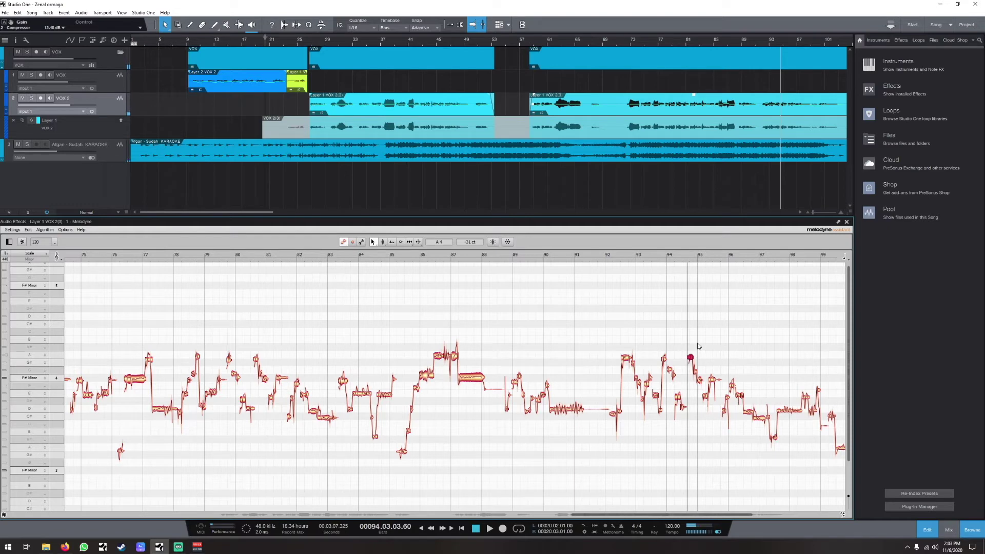
Step: Play the song from bar 94 through its ending to check the corrected vocal, and stop playback
key("space")
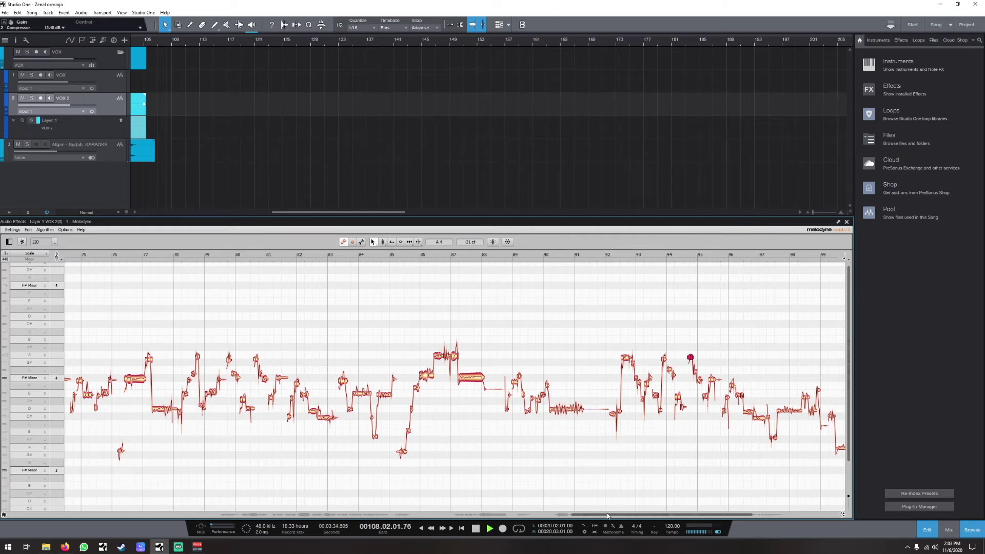
left_click_drag(608, 516, 640, 525)
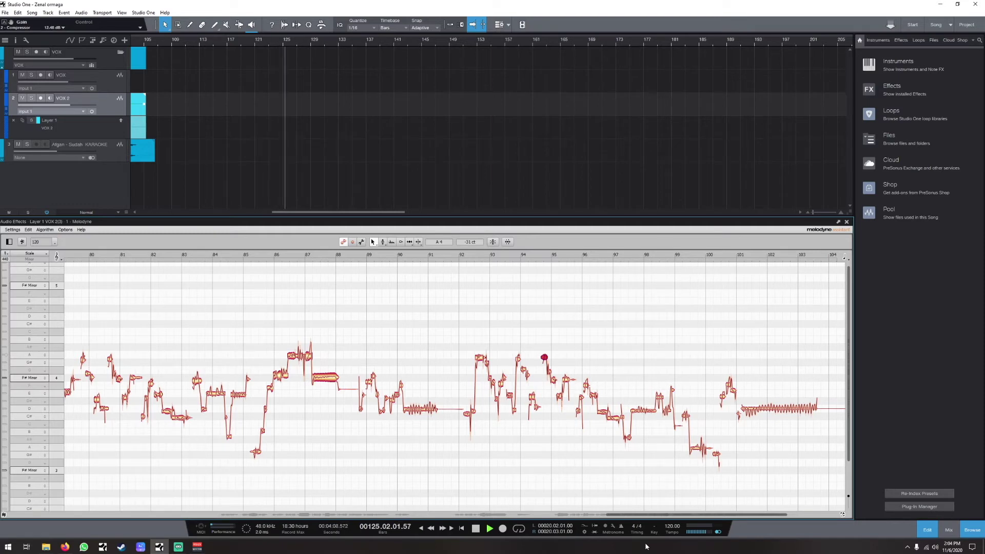
key("space")
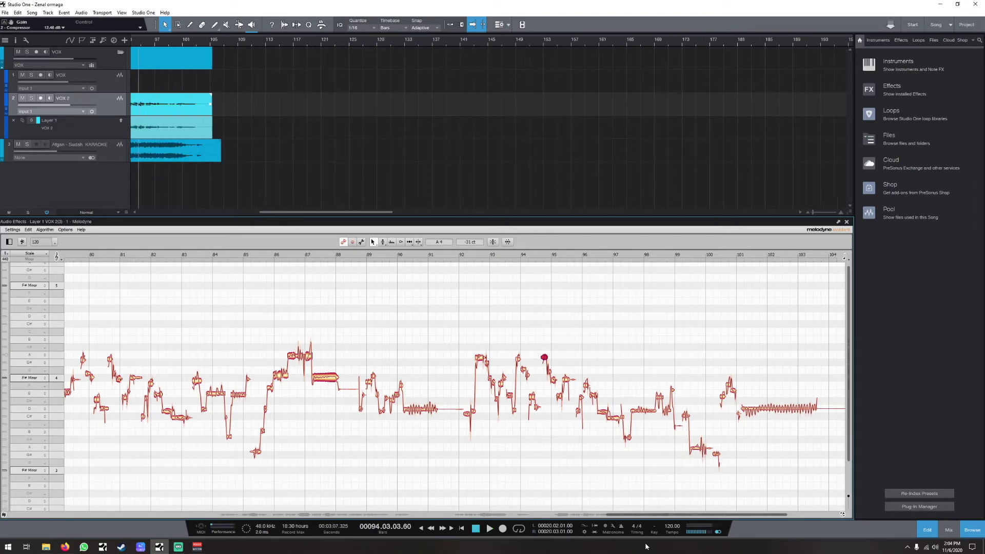
Step: Play the vocal from bar 94 and correct the short note just before bar 96 to E4 with an offset of about -17 cents
key("space")
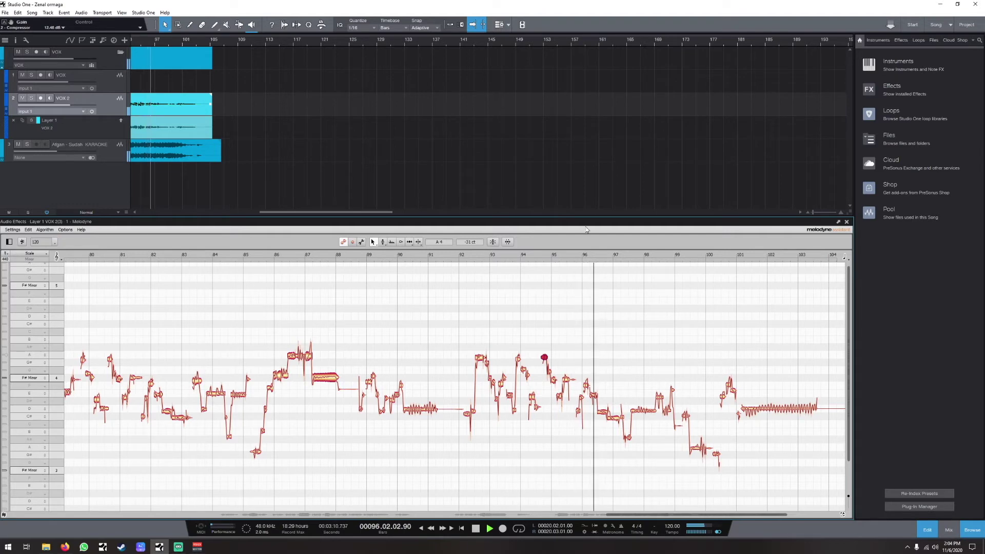
left_click(579, 255)
key("space")
key("space")
key("space")
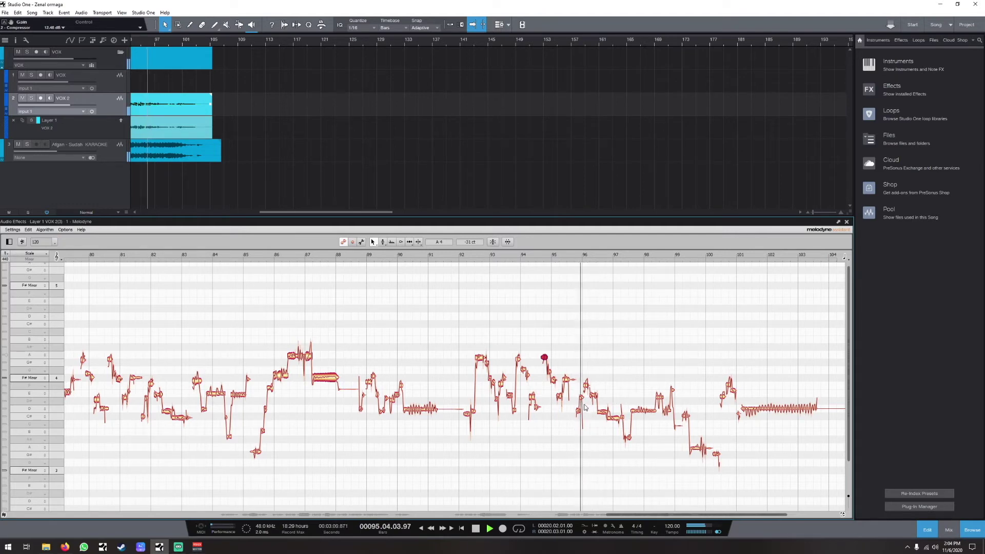
key("space")
left_click(581, 396)
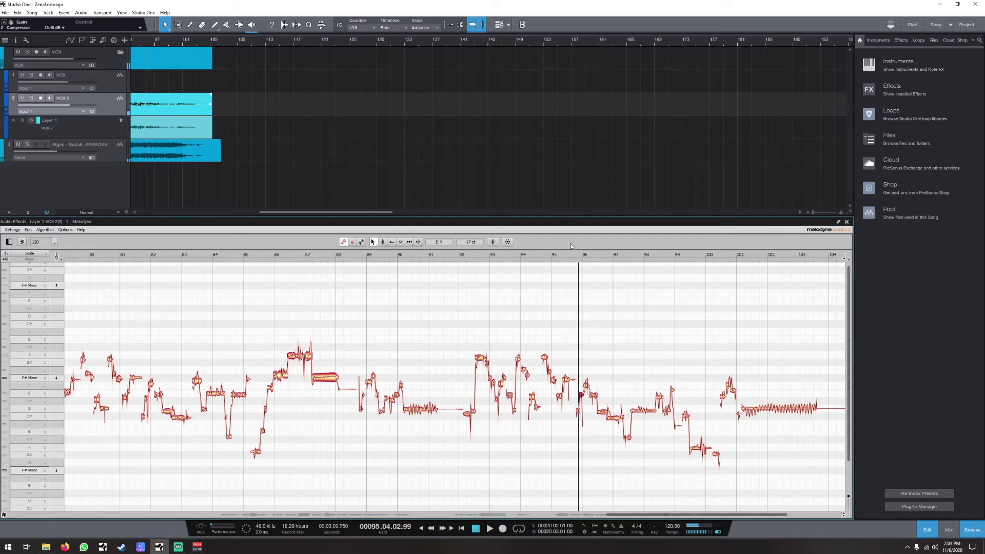
left_click(574, 254)
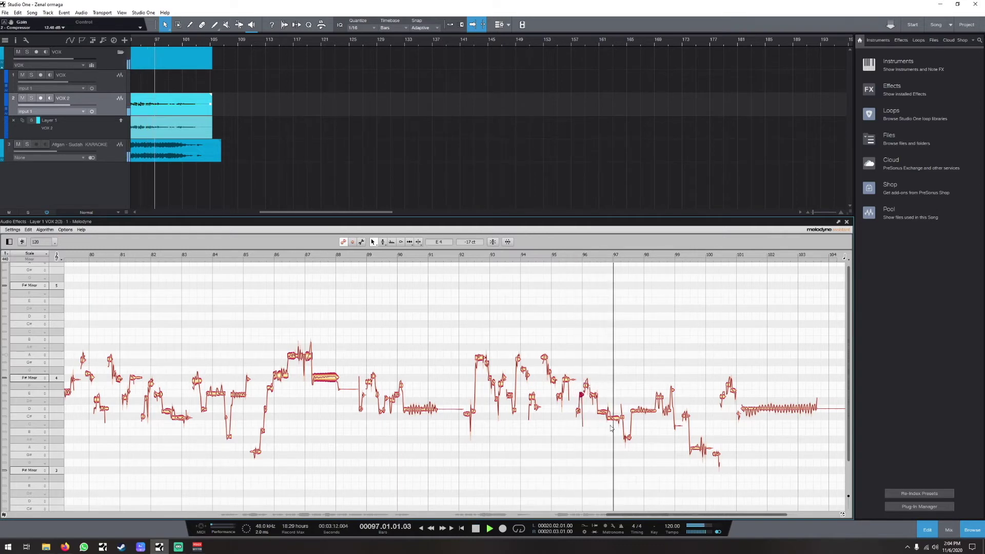
Step: Raise the note between bars 96 and 97 to D4 and centre the note at bar 97 on C#4, replaying from bar 96
left_click_drag(602, 412, 602, 408)
left_click(591, 256)
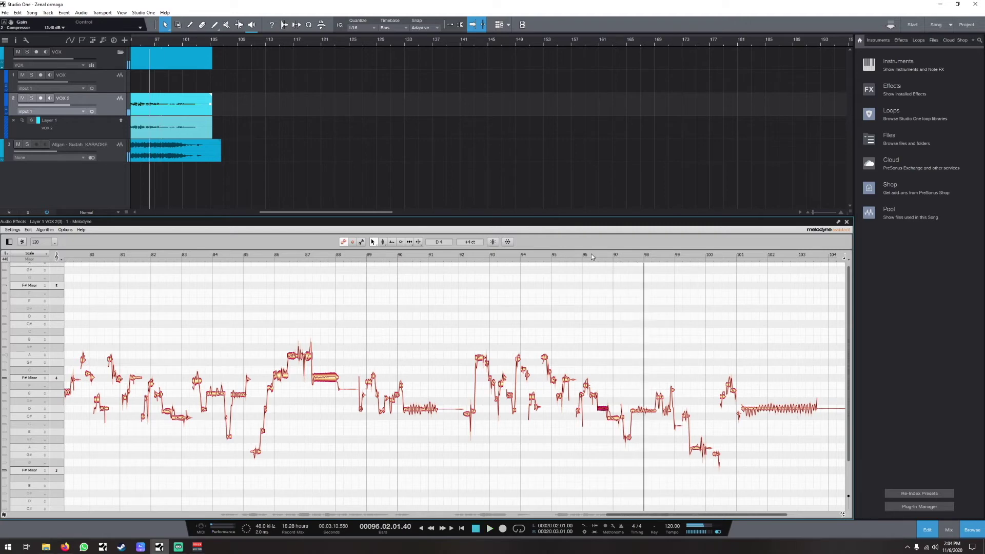
key("space")
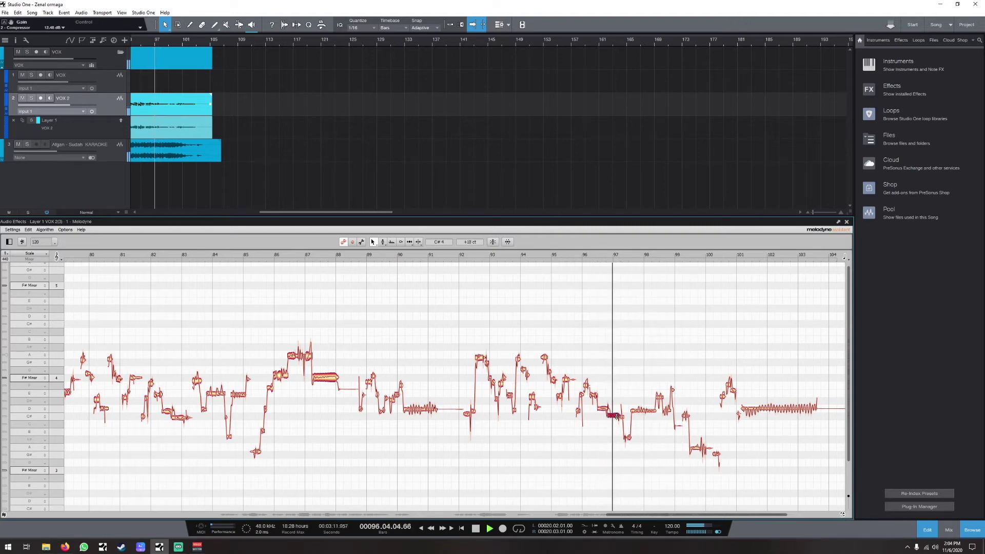
left_click(616, 417)
Step: Centre the sustained notes before bar 98, after bar 99 and from bar 101 on D4, A3 and D4 respectively
left_click(642, 409)
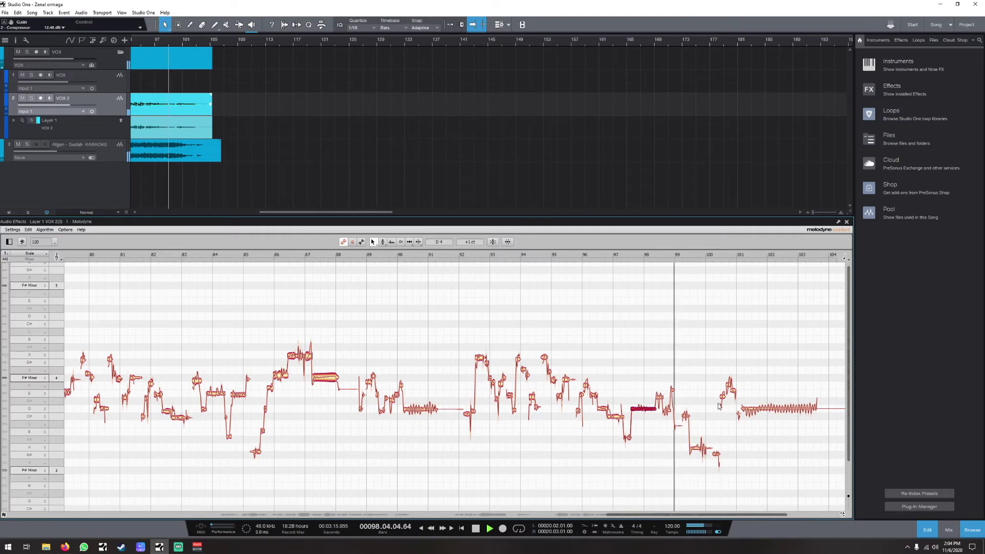
left_click(704, 448)
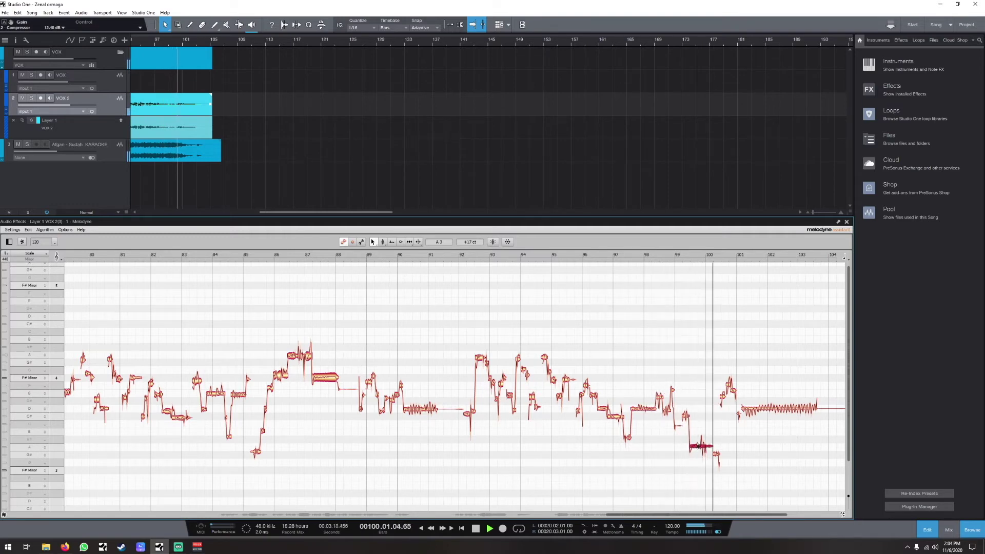
left_click(762, 413)
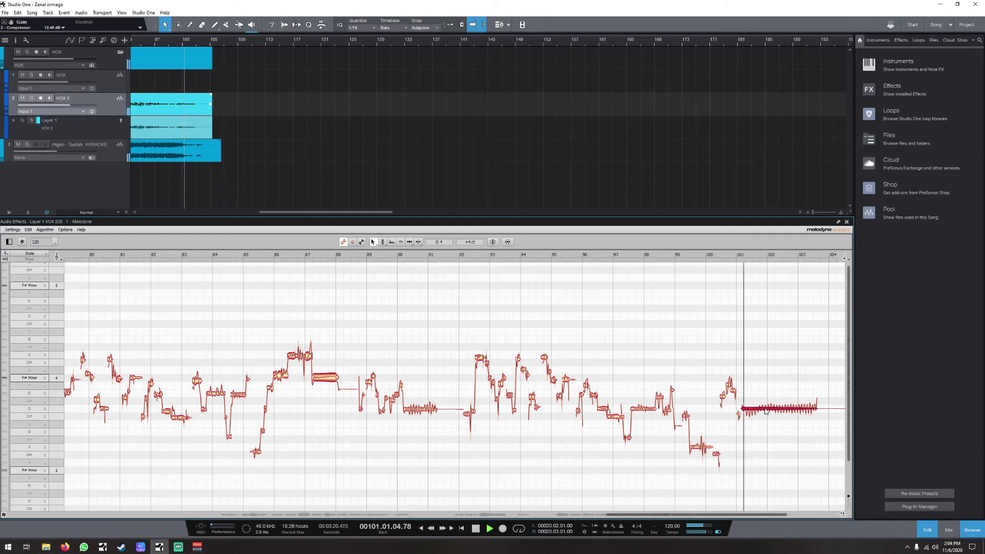
Step: Show the mixer, trim the start of the first VOX clip to just after bar 9, and save the song
left_click(949, 530)
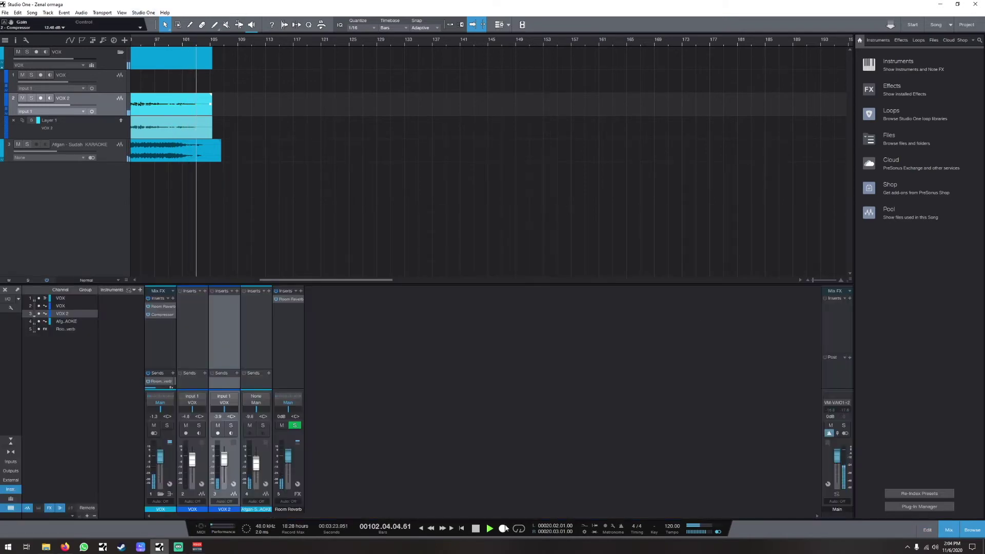
left_click(462, 528)
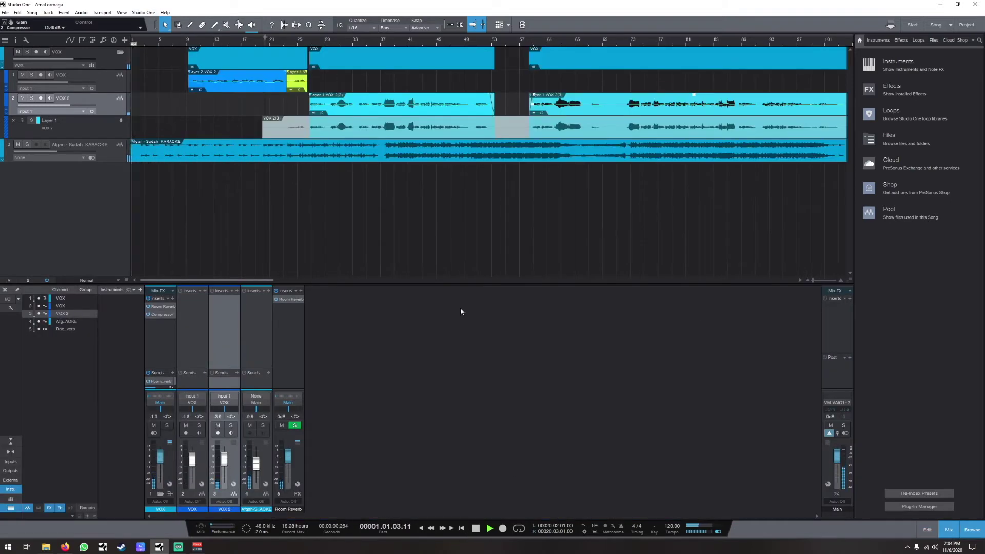
left_click_drag(189, 74, 191, 81)
left_click(189, 40)
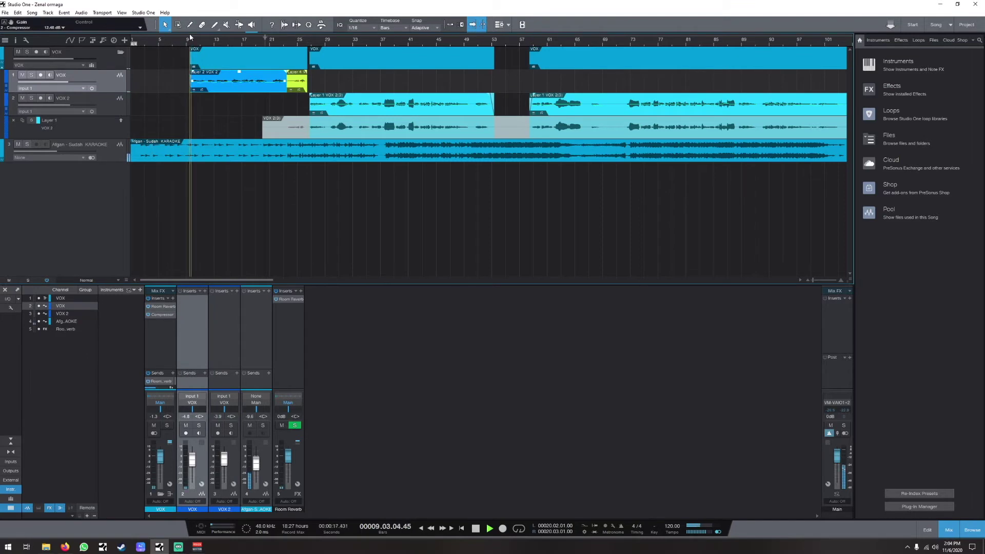
key("space")
key("ctrl+s")
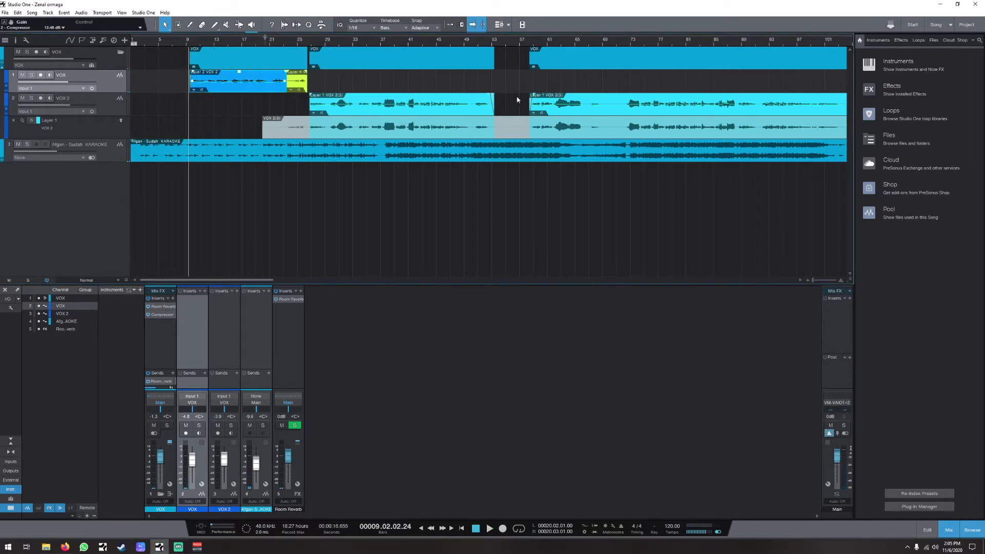
Step: Trim the end of the first VOX 2 clip to about bar 53 and the end of the short VOX clip near bar 26
left_click(494, 102)
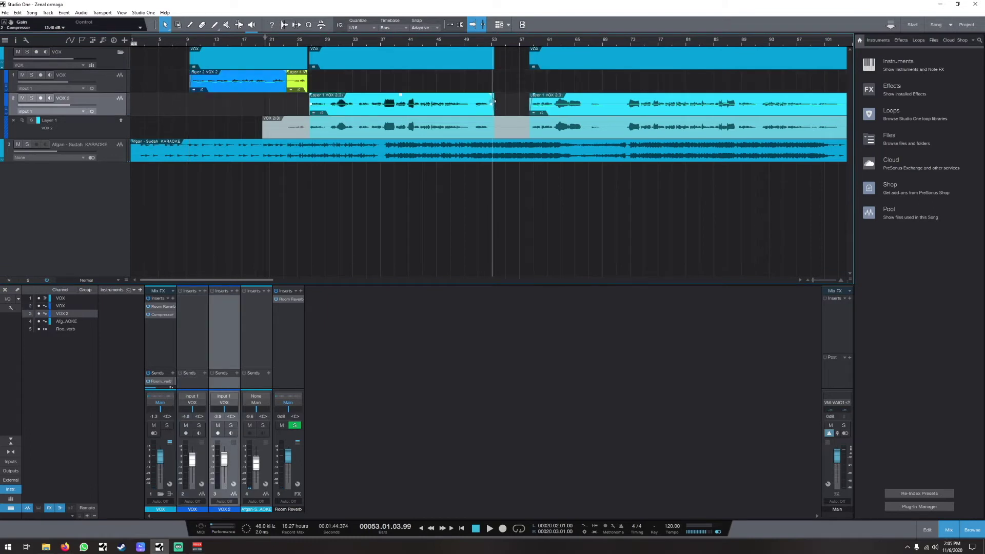
left_click_drag(494, 102, 491, 102)
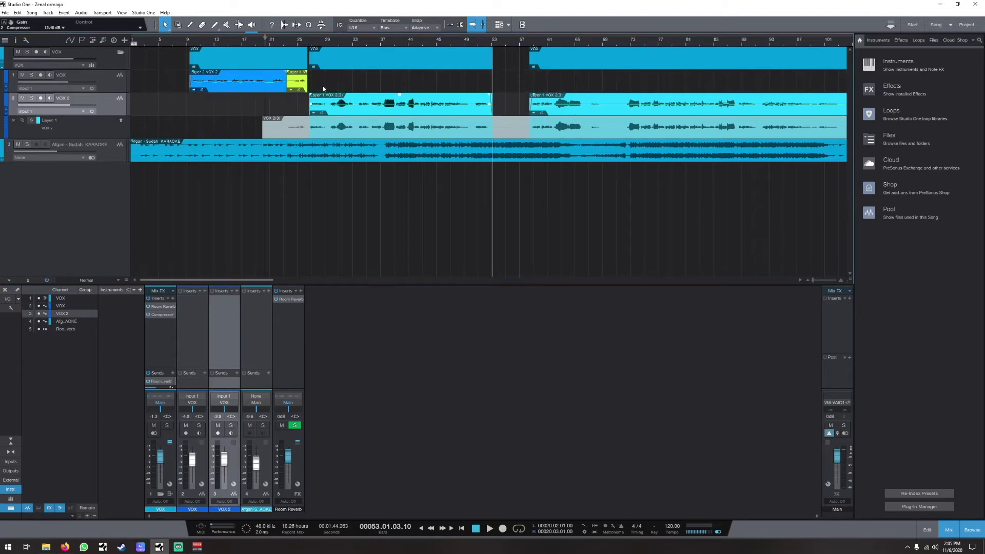
left_click_drag(303, 42, 302, 66)
left_click_drag(345, 95, 324, 84)
scroll(243, 47, "down", 10)
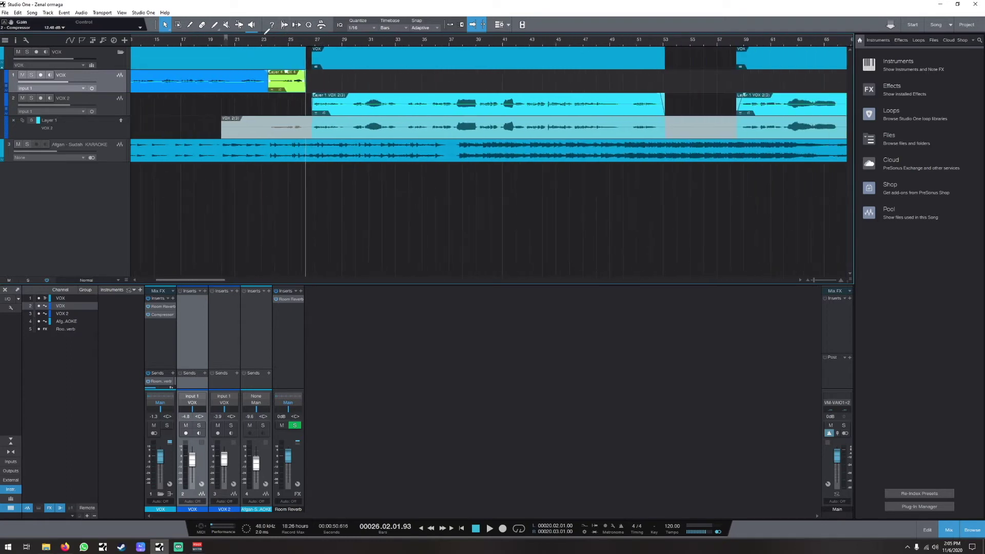
Step: Play the mix from bar 9, enlarge the fader area, and raise the VOX bus and karaoke faders together to +0.1 dB and -8.3 dB
left_click(177, 41)
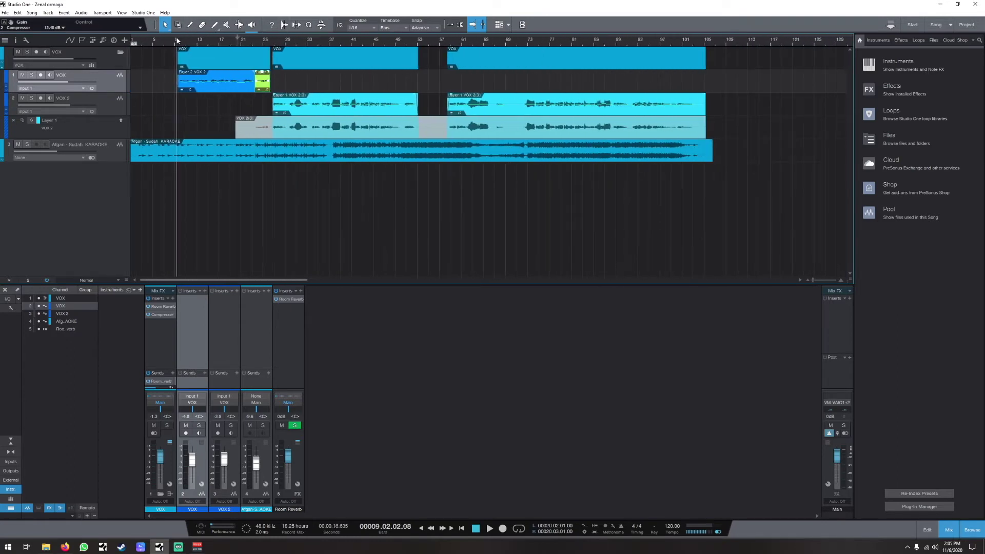
key("space")
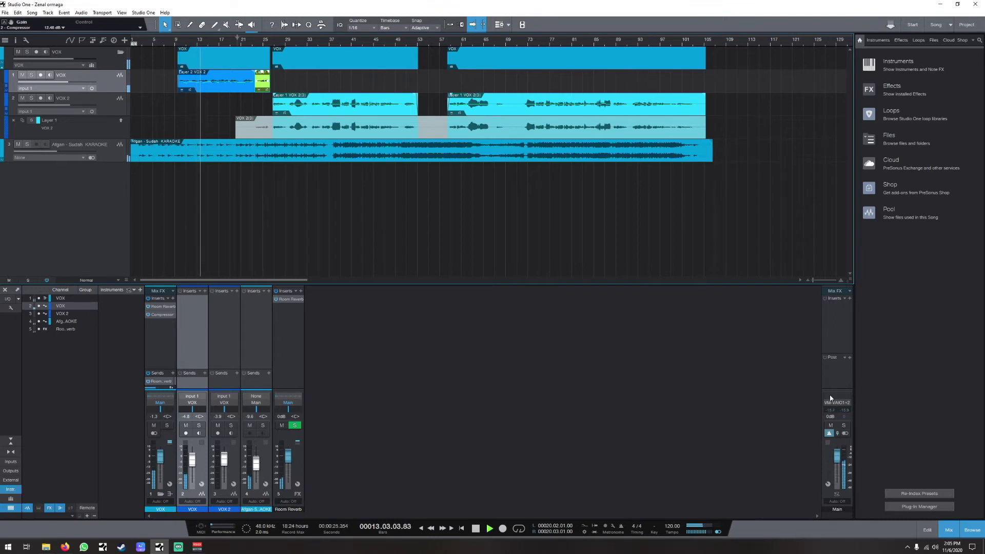
left_click_drag(829, 392, 836, 358)
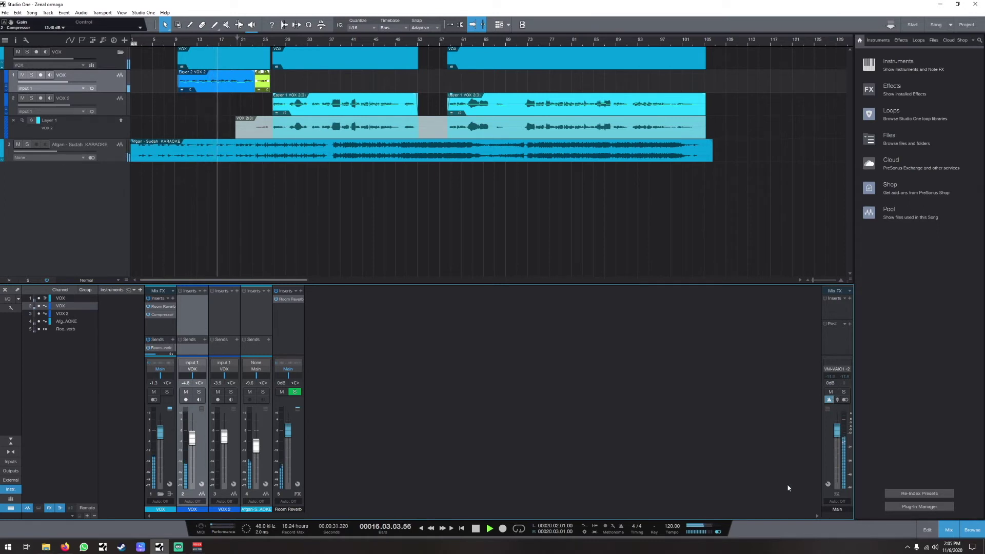
left_click(296, 462)
left_click(262, 458)
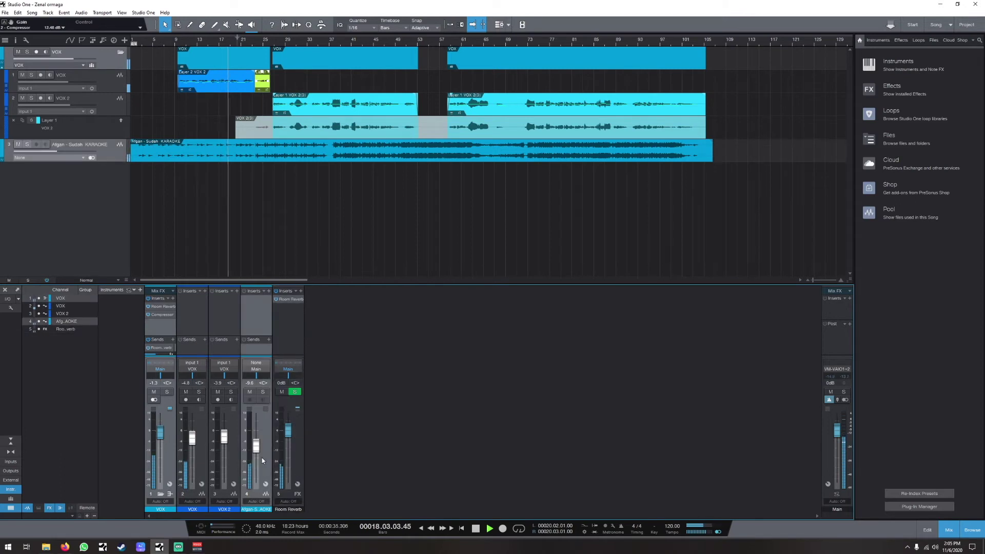
left_click_drag(256, 448, 256, 448)
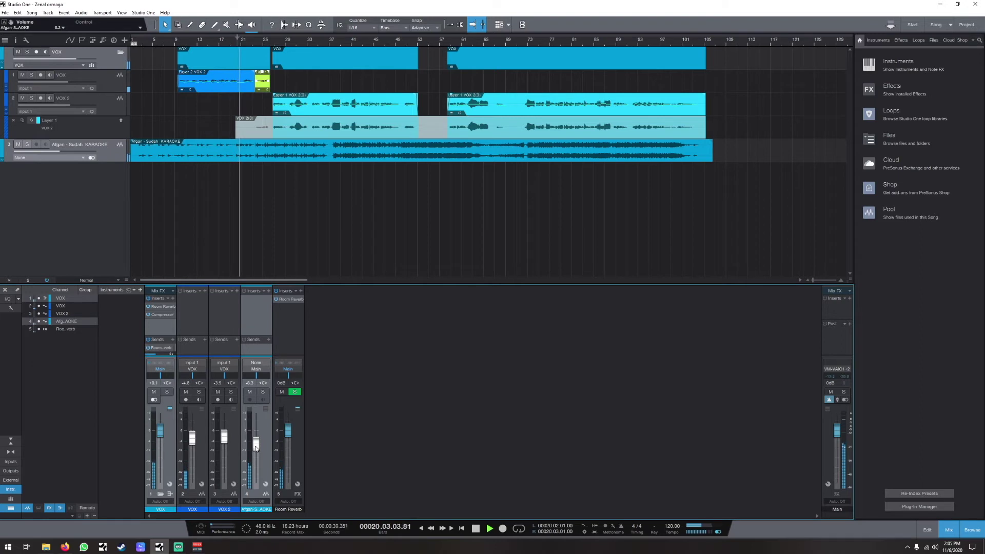
Step: Check the vocal and karaoke balance by playing the song from about bars 29, 52 and 59
left_click(287, 44)
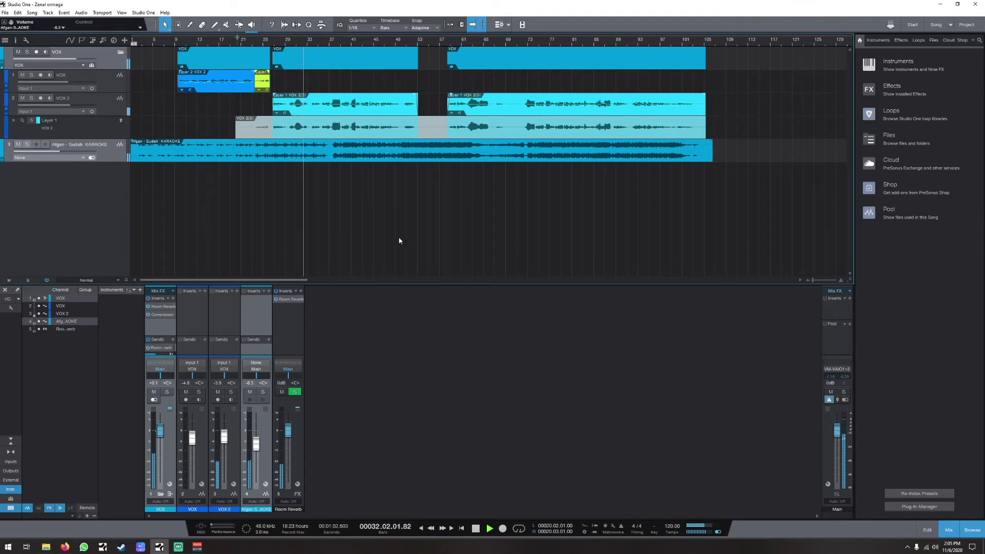
key("space")
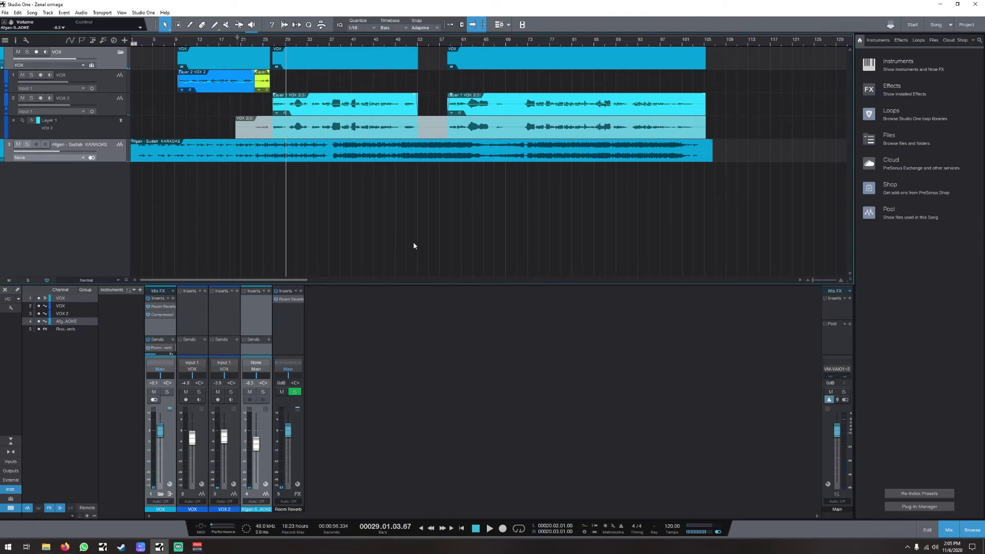
left_click(413, 41)
key("space")
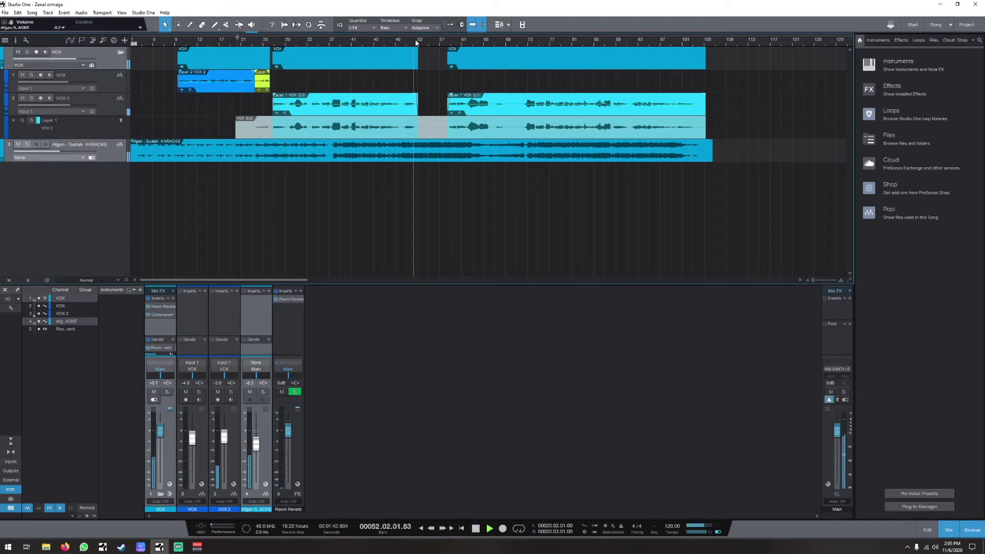
left_click(453, 41)
Step: Trim the end of the last VOX 2 clip to about bar 104 and cut the silent gap between bars 69 and 72 out of it
left_click_drag(707, 110, 703, 109)
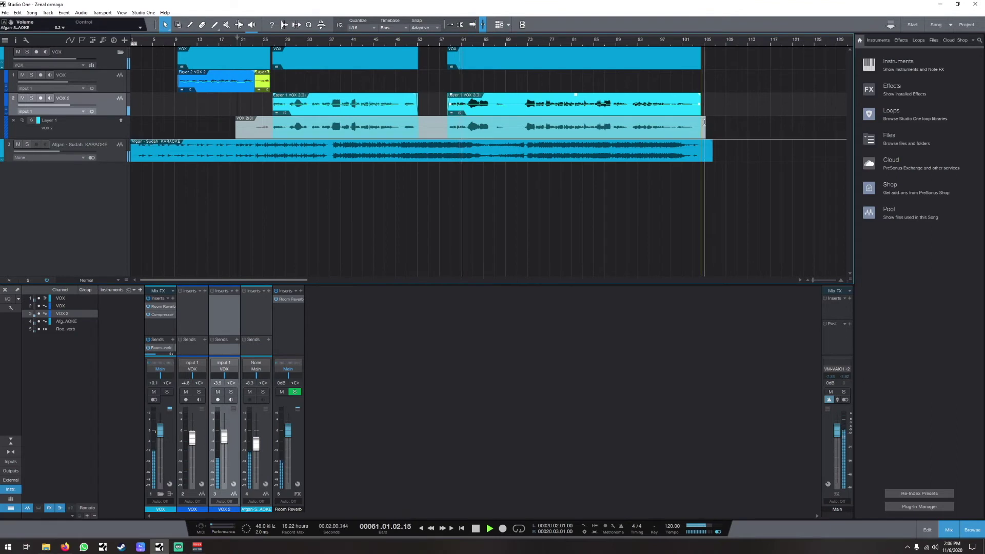
left_click_drag(700, 96, 697, 97)
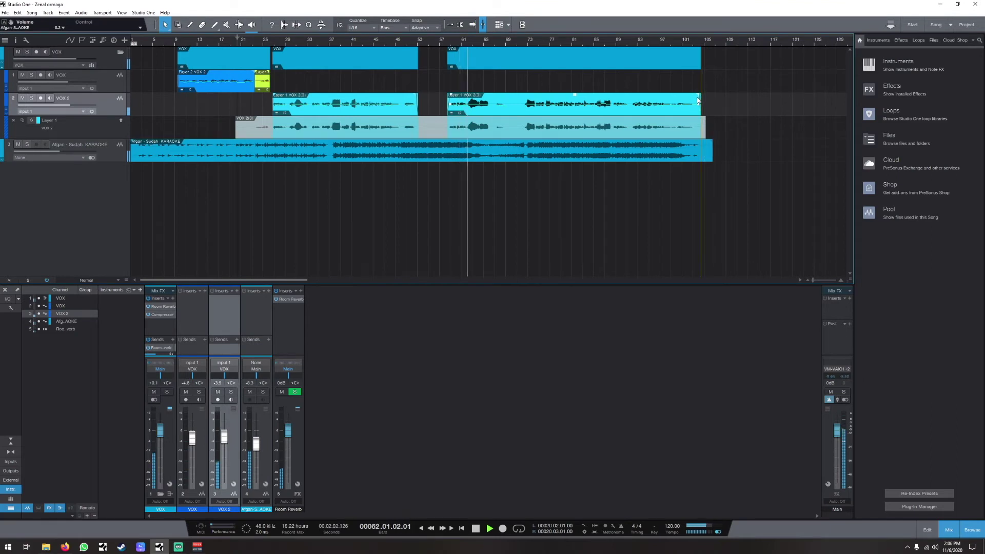
key("3")
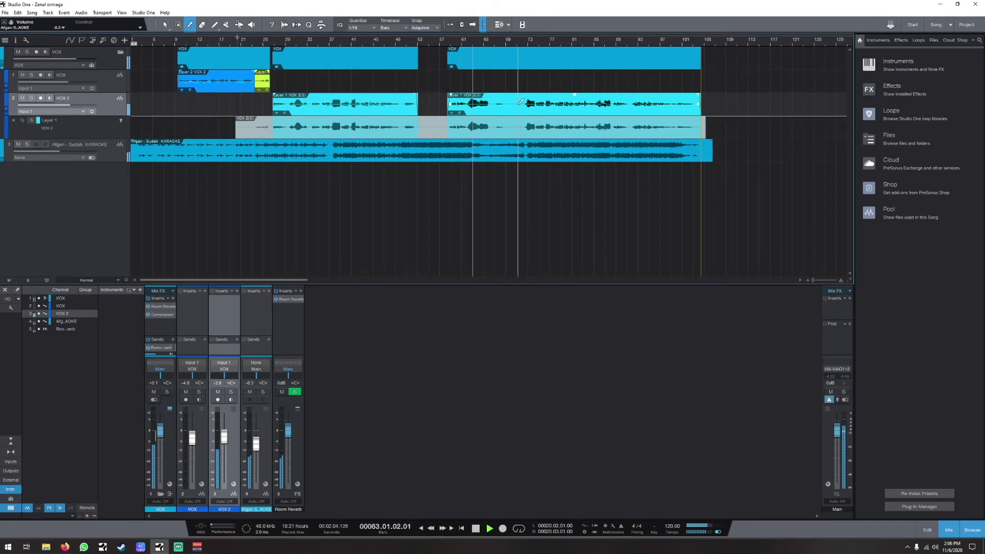
key("1")
left_click(516, 103, "alt")
left_click_drag(516, 102, 507, 99)
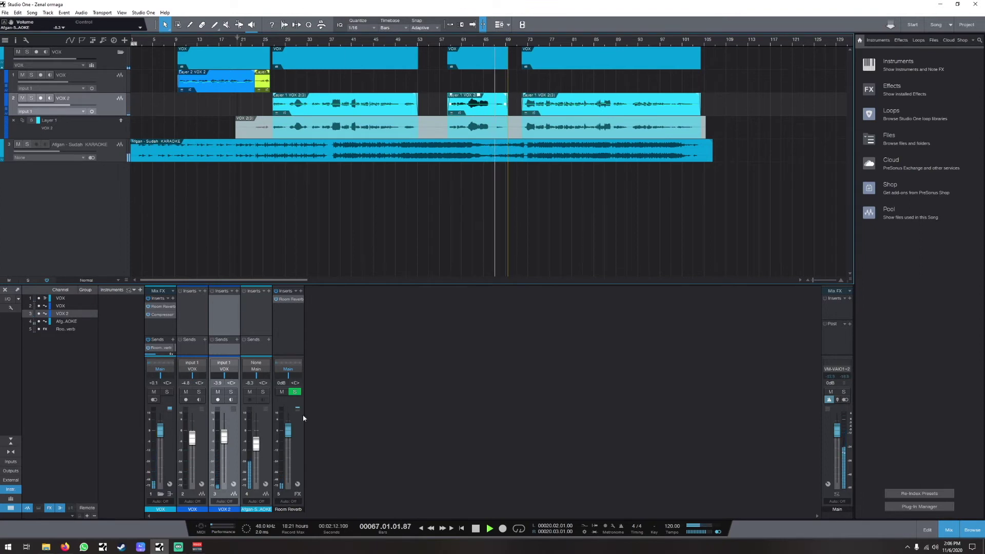
Step: Switch the VOX and VOX 2 tracks to stereo and lower the VOX bus fader to about -1.5 dB during playback
left_click(93, 88)
left_click(92, 111)
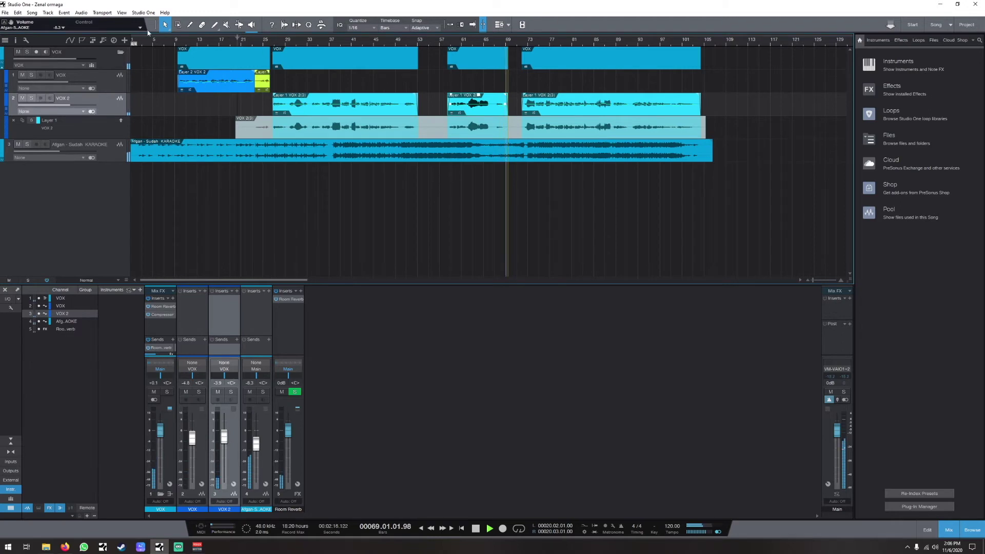
left_click(191, 40)
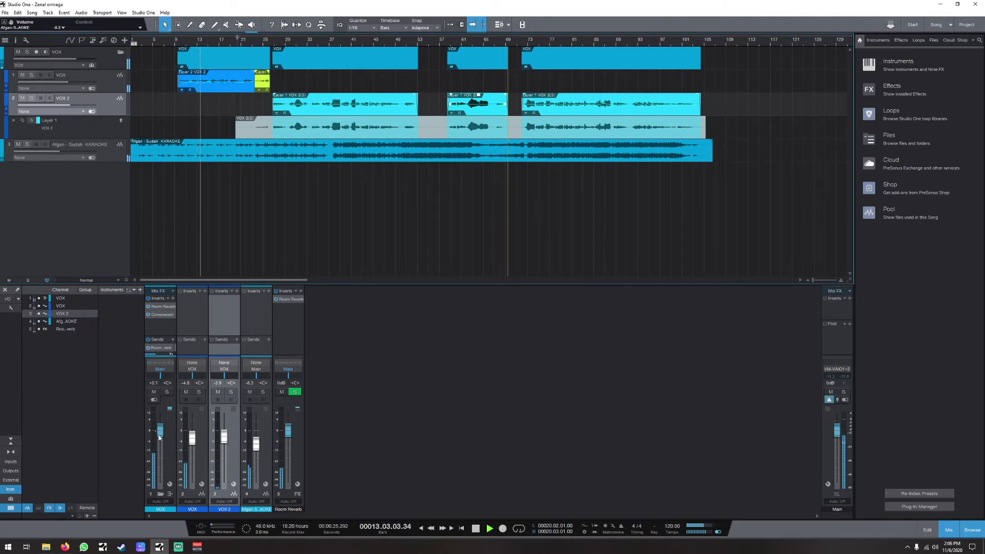
left_click_drag(161, 432, 162, 436)
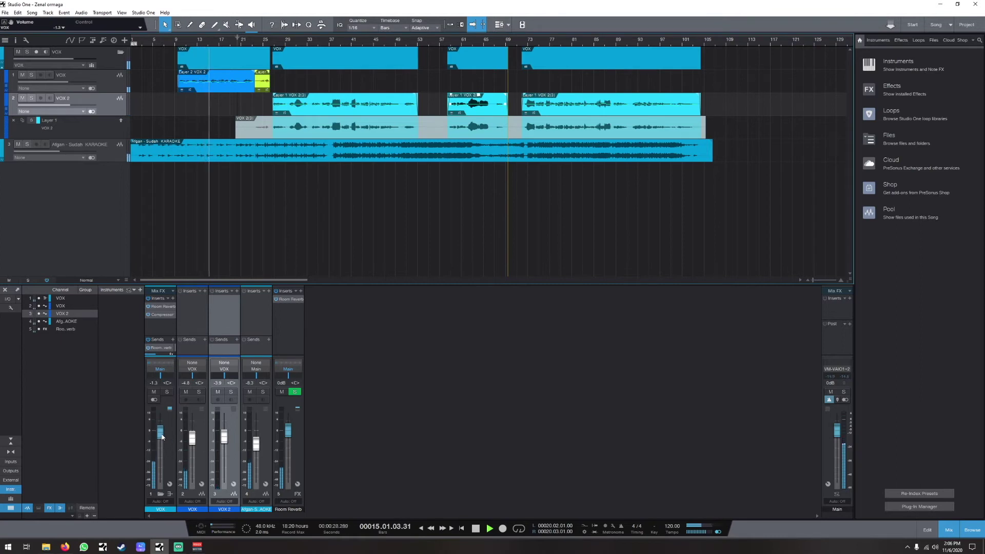
Step: Add Pro EQ to the VOX bus, load the Vocal Apit preset, and move its MF band to about 5.11 kHz with 4.47 dB gain
left_click(173, 298)
left_click(191, 335)
left_click(191, 335)
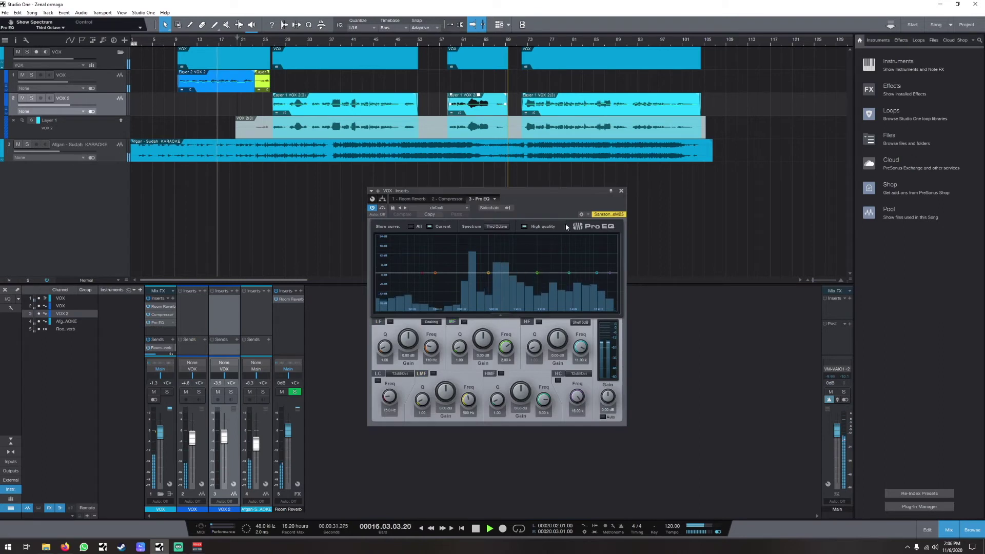
left_click(439, 209)
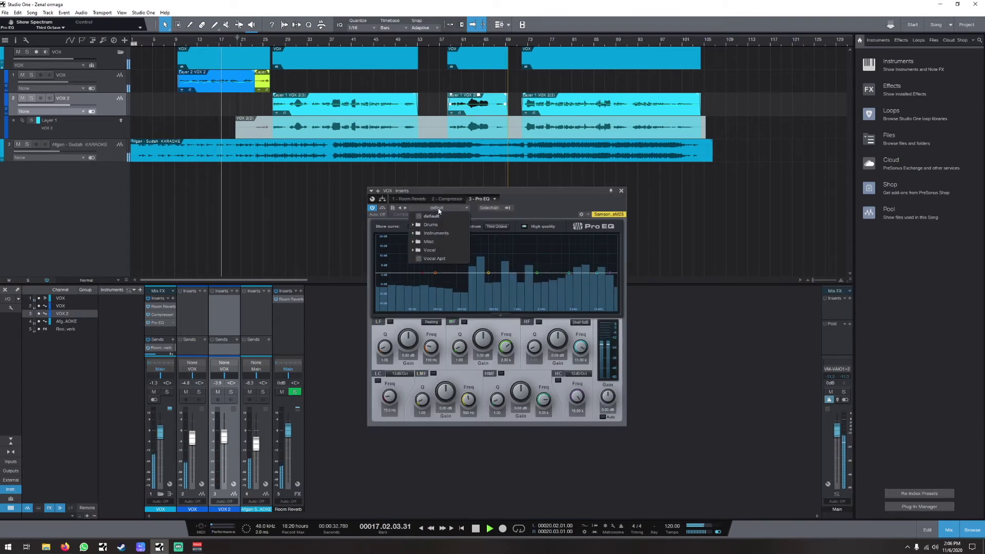
left_click(434, 258)
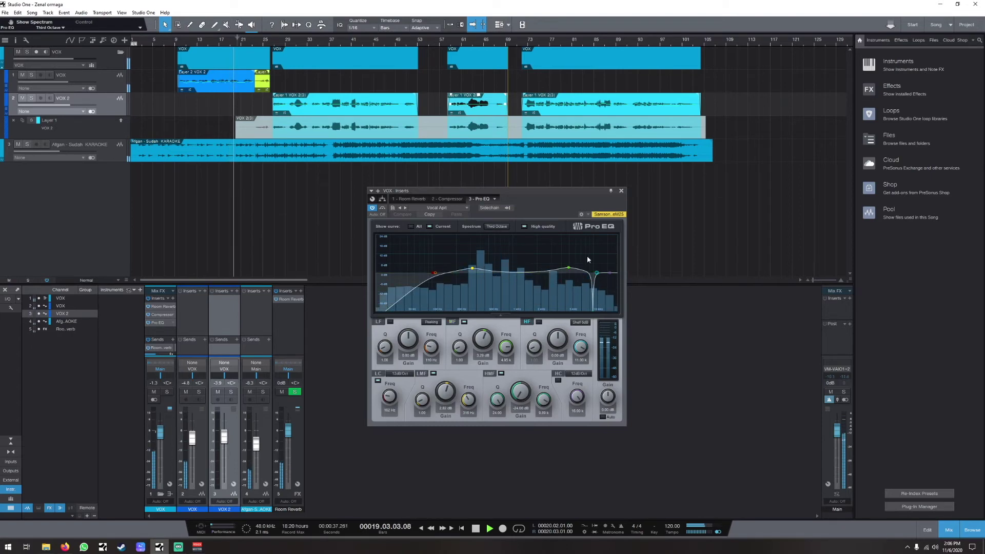
left_click(569, 268)
left_click_drag(570, 267, 570, 266)
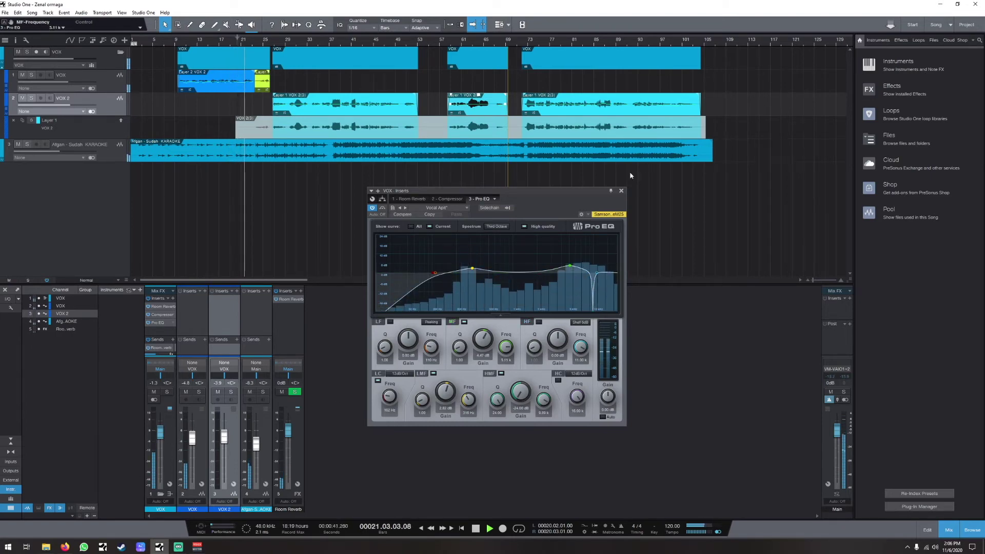
Step: Close the Pro EQ window and balance the playing mix, setting the VOX bus to -2.5 dB and the karaoke track to -7.5 dB
left_click(621, 191)
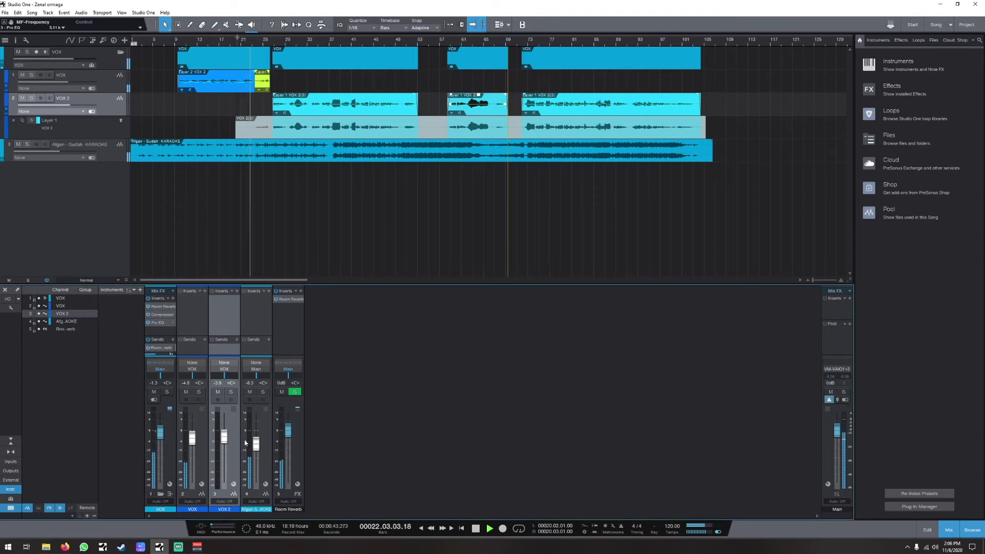
left_click_drag(166, 436, 164, 438)
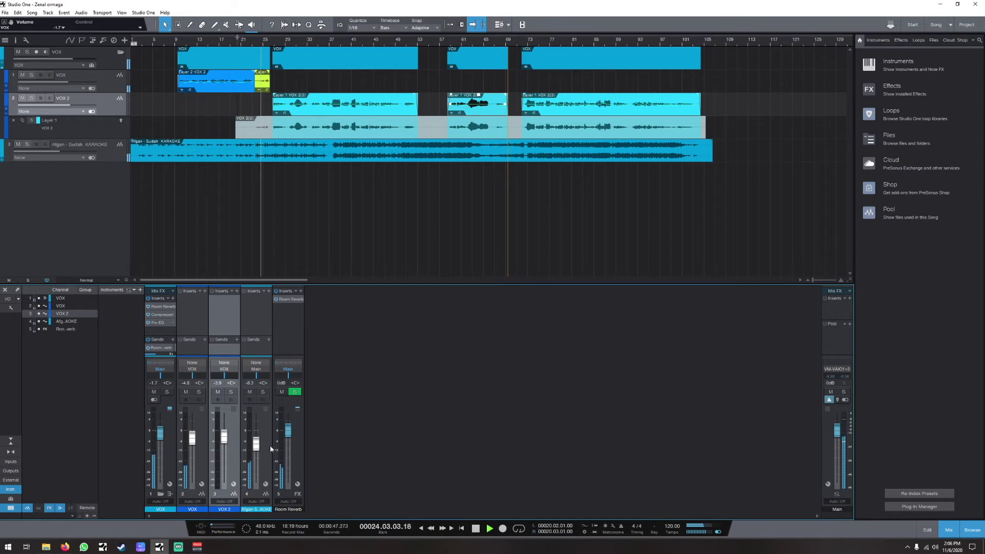
left_click_drag(258, 450, 259, 448)
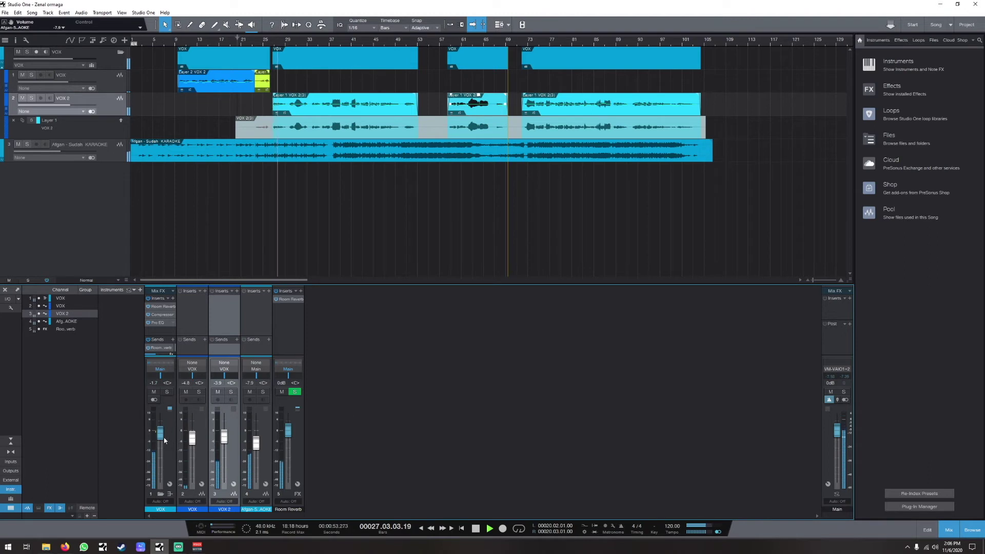
left_click_drag(160, 434, 162, 436)
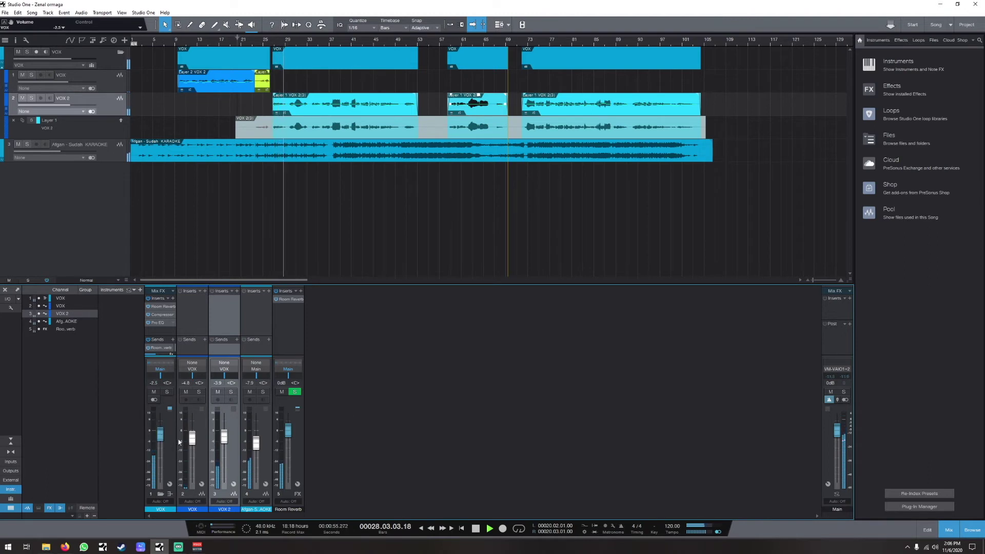
left_click_drag(254, 449, 255, 448)
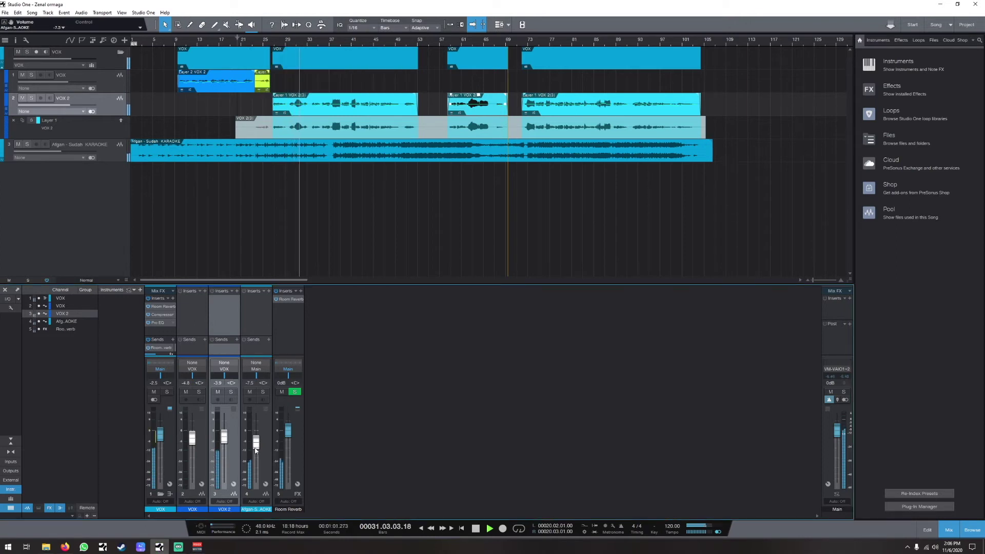
Step: Refine the balance while auditioning up to about bar 66, setting the VOX bus to about -2.9 dB and the karaoke track to -7.9 dB
scroll(255, 450, "up", 1)
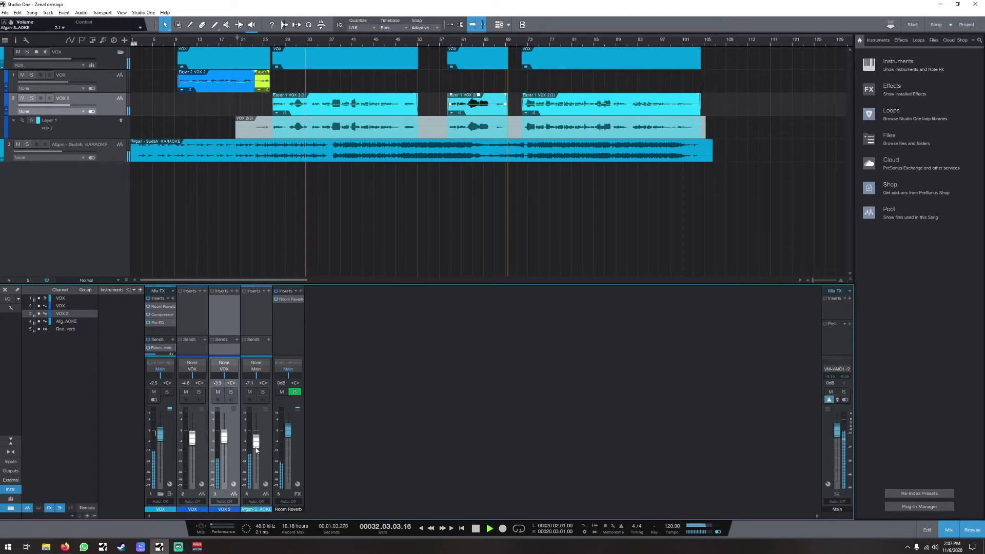
scroll(162, 440, "down", 1)
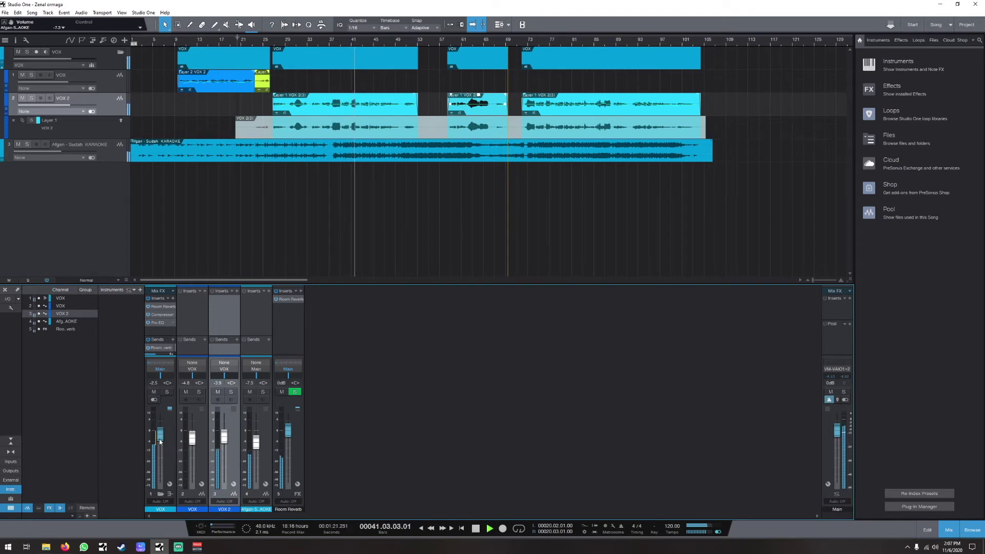
left_click_drag(160, 443, 163, 445)
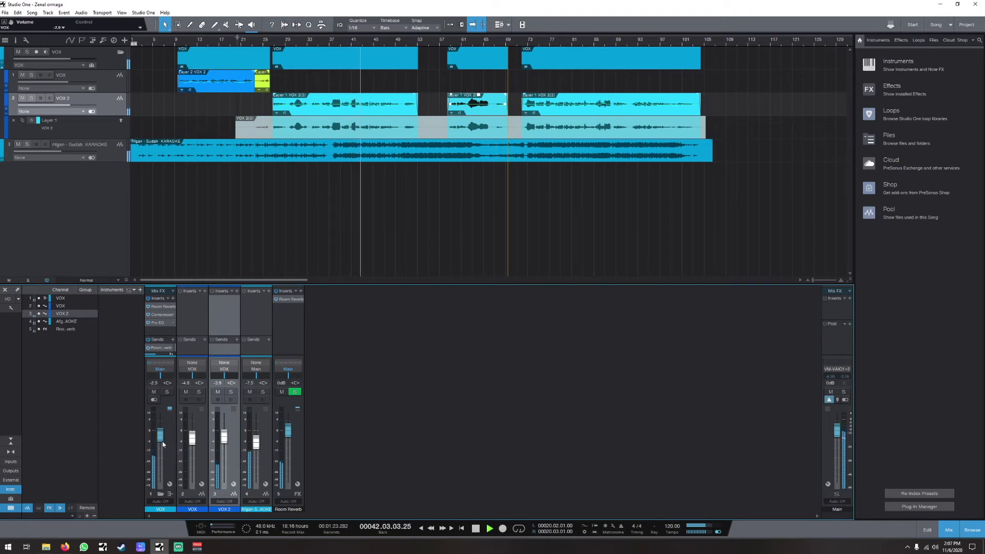
left_click_drag(256, 448, 258, 446)
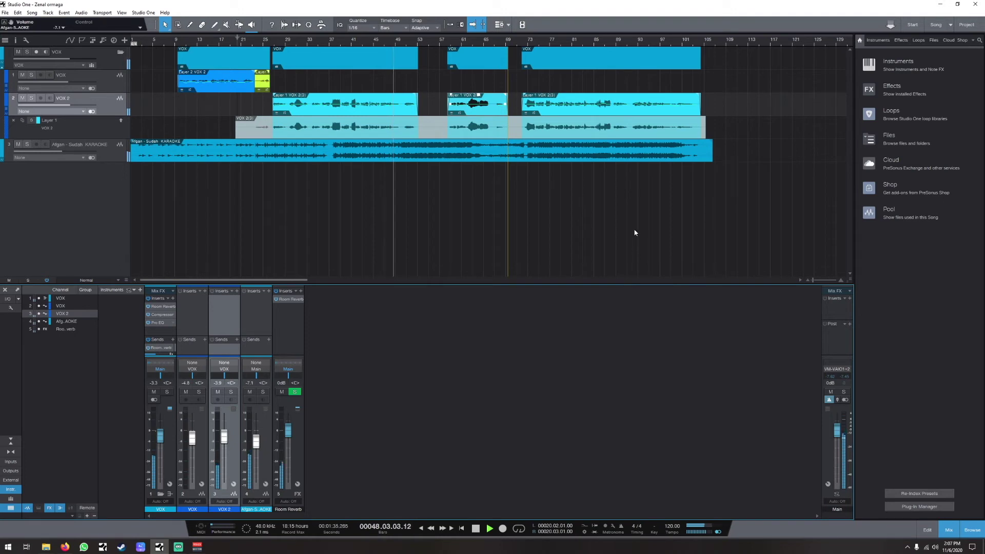
left_click(457, 55)
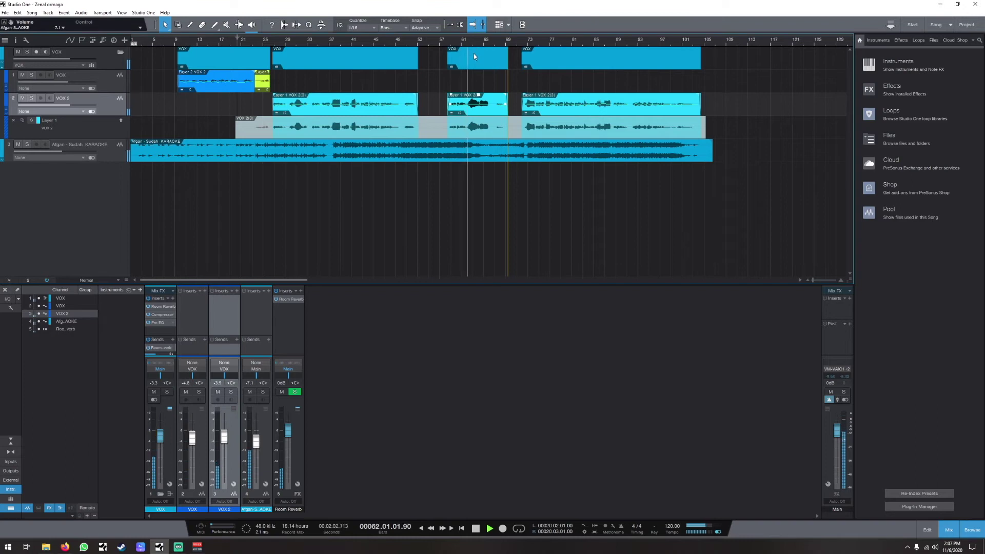
left_click_drag(255, 449, 258, 448)
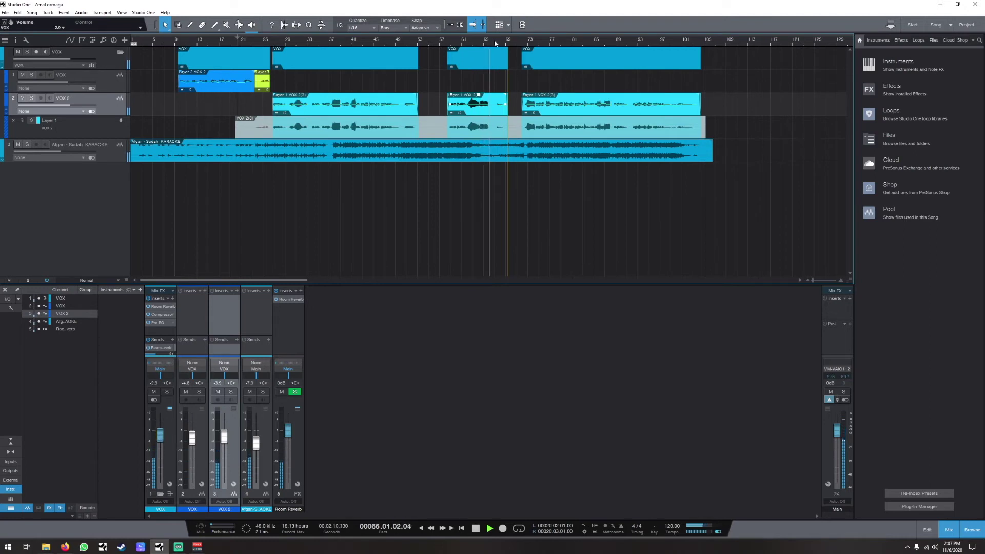
Step: Cut the silence between about bars 66 and 67 from the VOX 2 clip, adjust the fade-outs, and trim the next clip's start near bar 72
left_click_drag(494, 43, 494, 67)
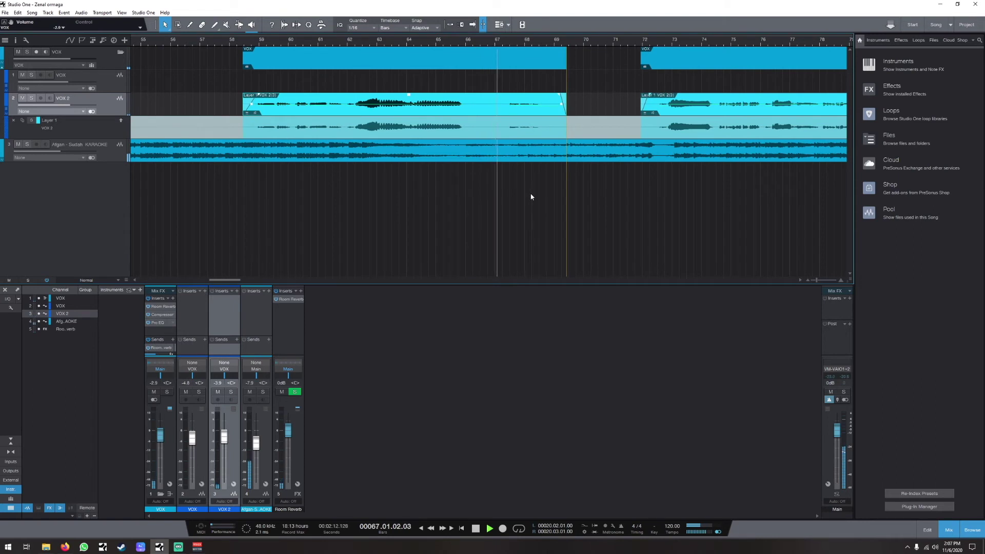
left_click(487, 110, "alt")
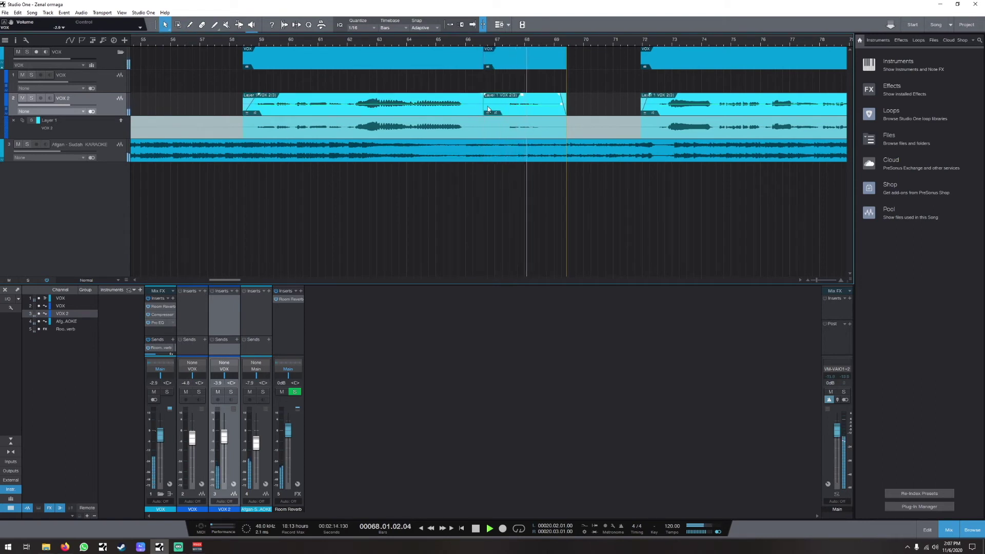
left_click_drag(488, 110, 464, 97)
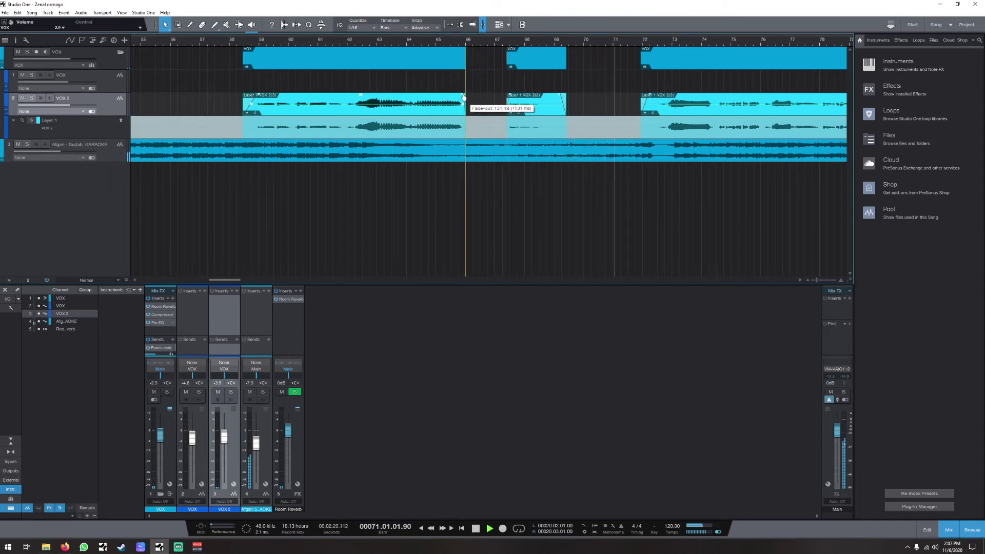
left_click_drag(560, 97, 561, 98)
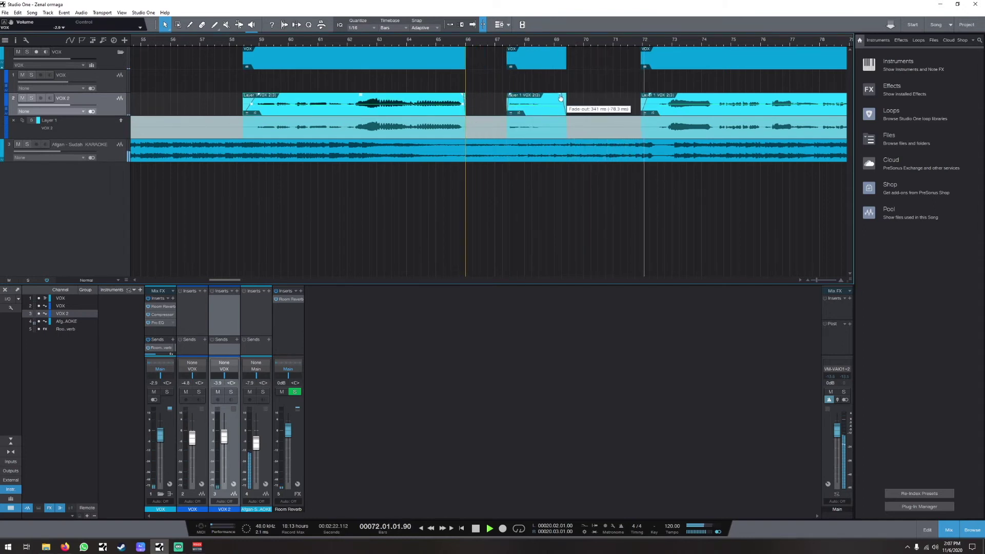
left_click_drag(641, 104, 648, 104)
left_click_drag(644, 43, 408, 26)
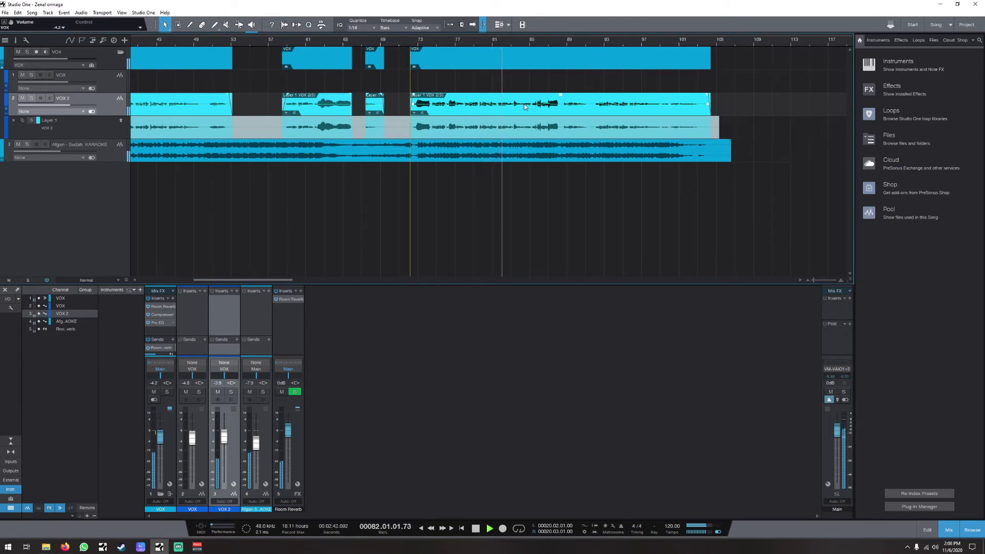
Step: Open the last VOX 2 clip in Melodyne and play it from about bar 80
key("F2")
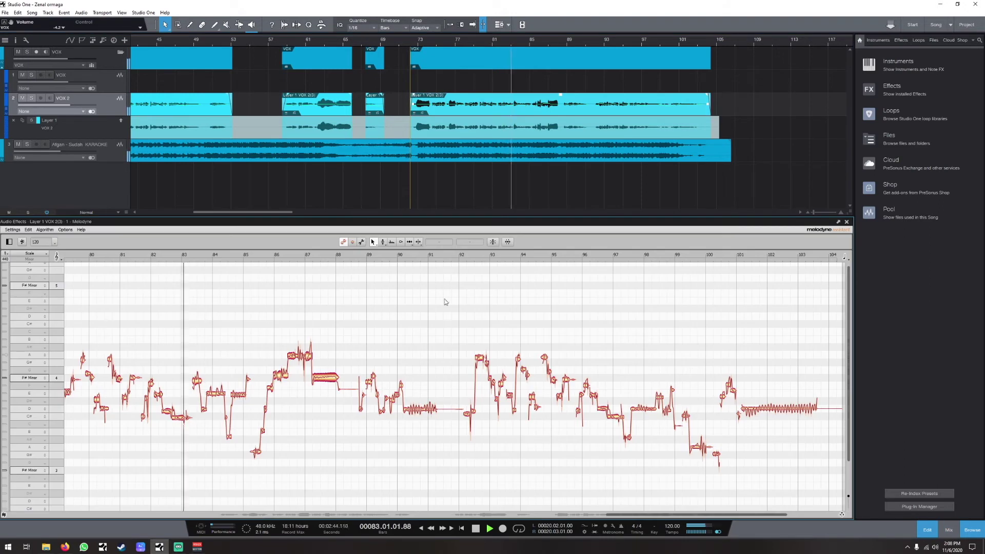
left_click(159, 255)
double_click(148, 259)
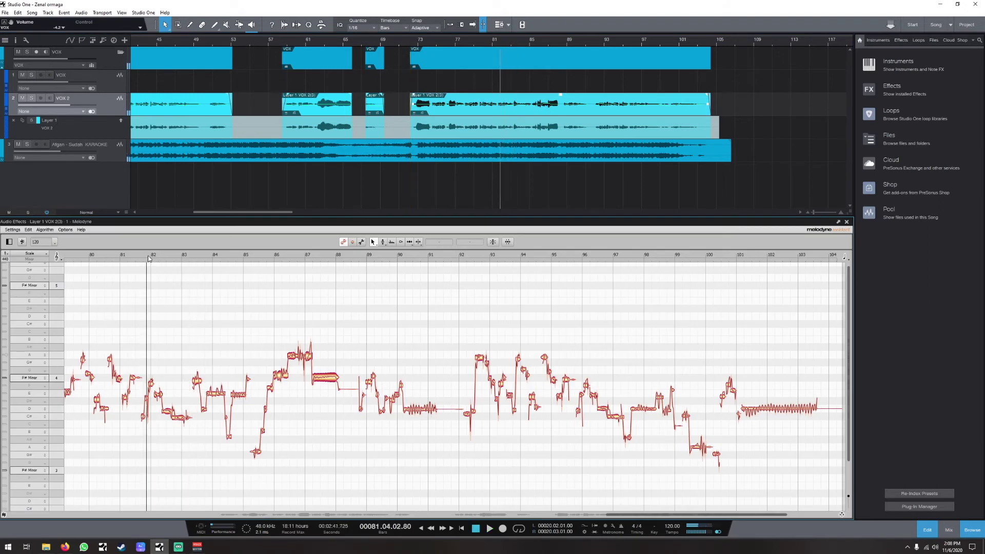
left_click(71, 253)
key("space")
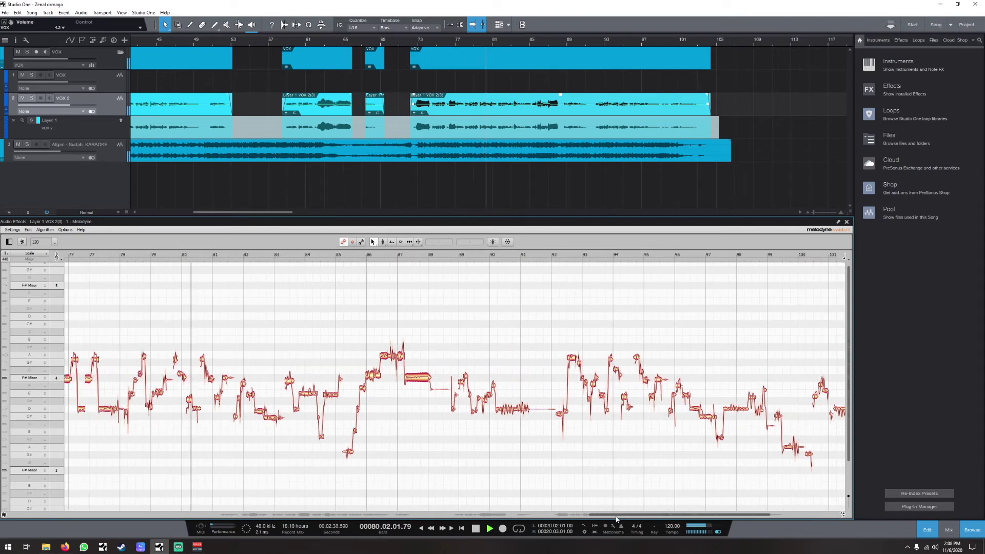
Step: Replay bars 80 to 82 in Melodyne and check the pitch of the A4 and E4 notes there
left_click(211, 259)
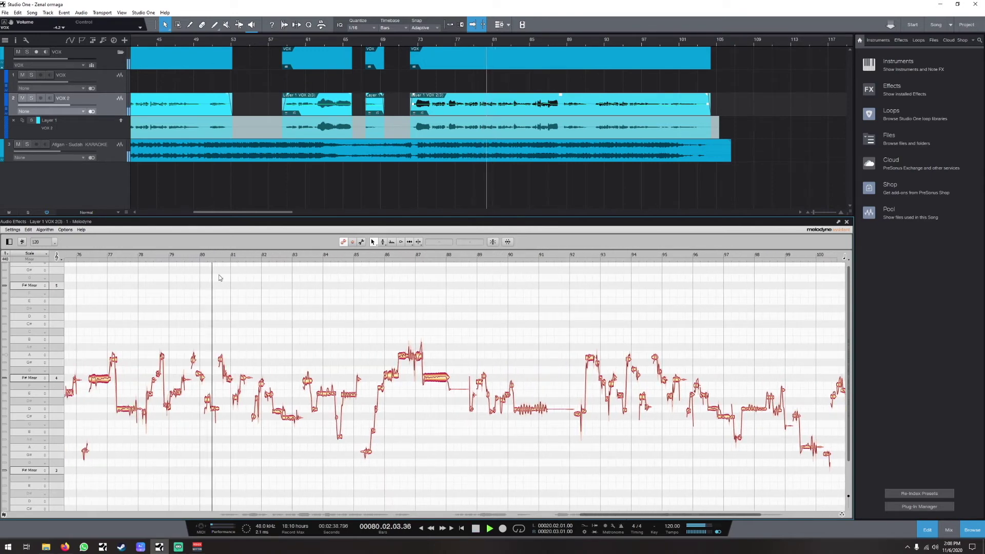
key("space")
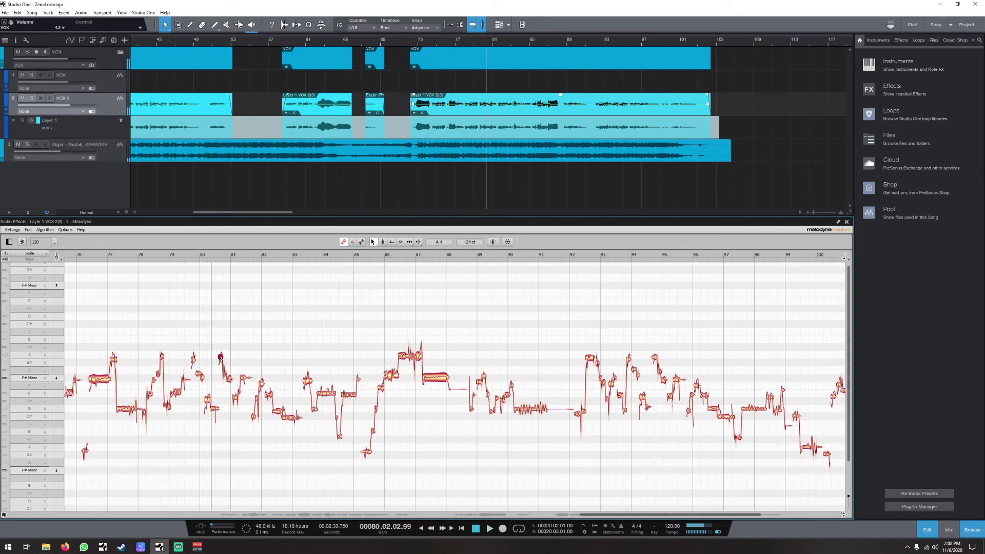
key("space")
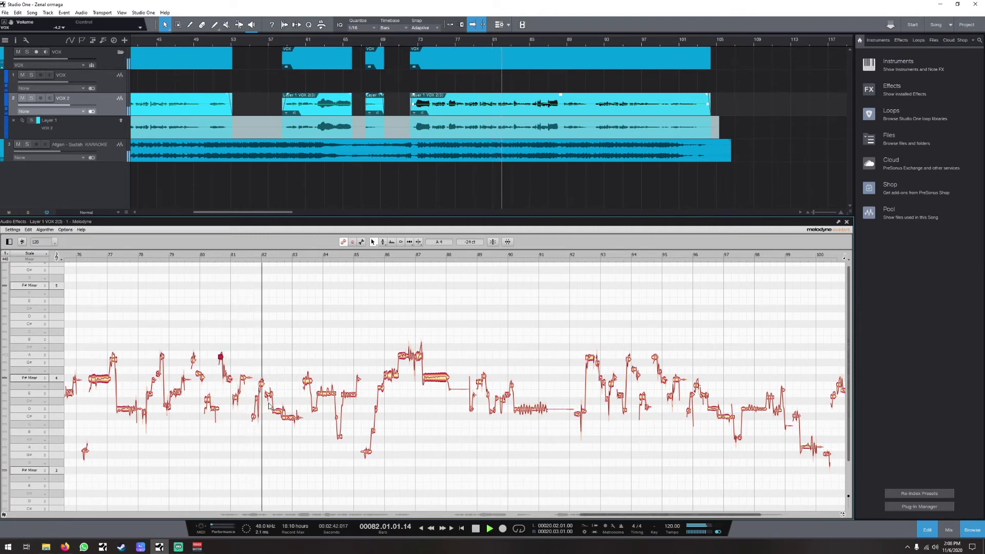
left_click(237, 282)
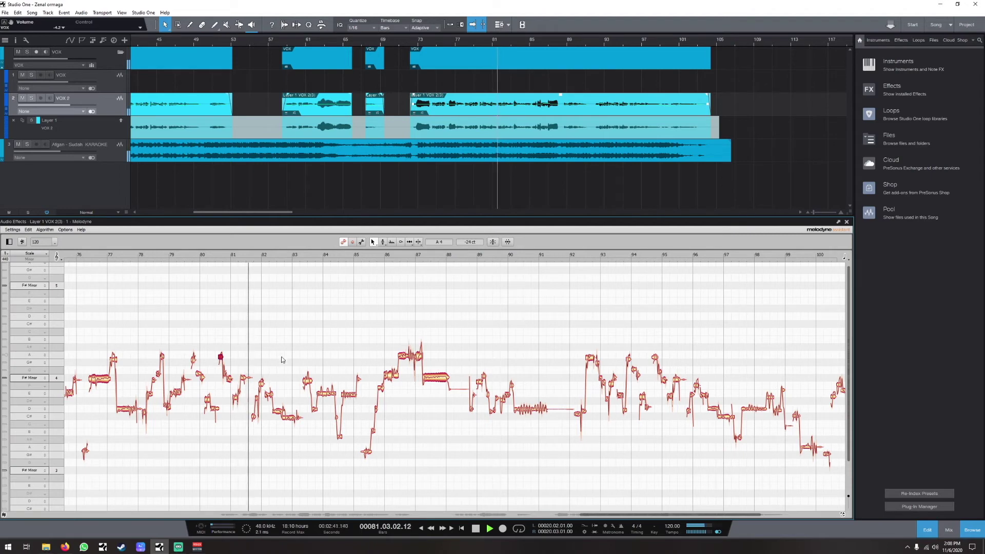
key("space")
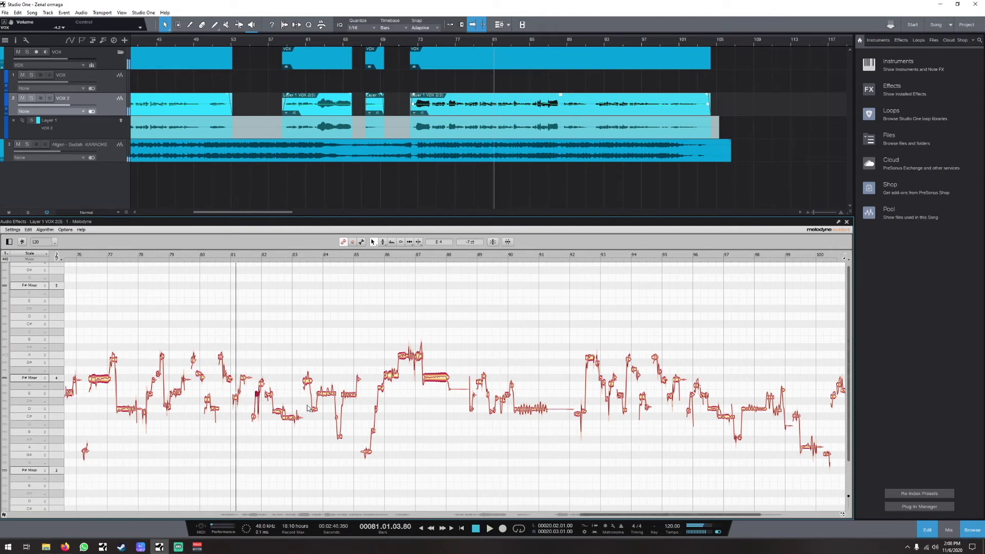
key("space")
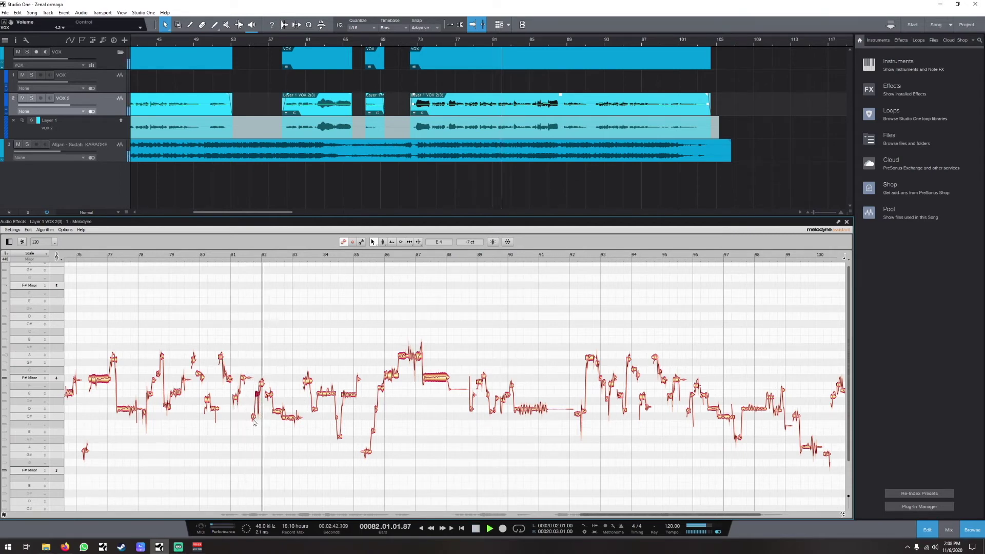
Step: Raise the low note near bar 85 to the A3 centre and the phrase's opening notes at bar 92 to D4 in Melodyne
key("space")
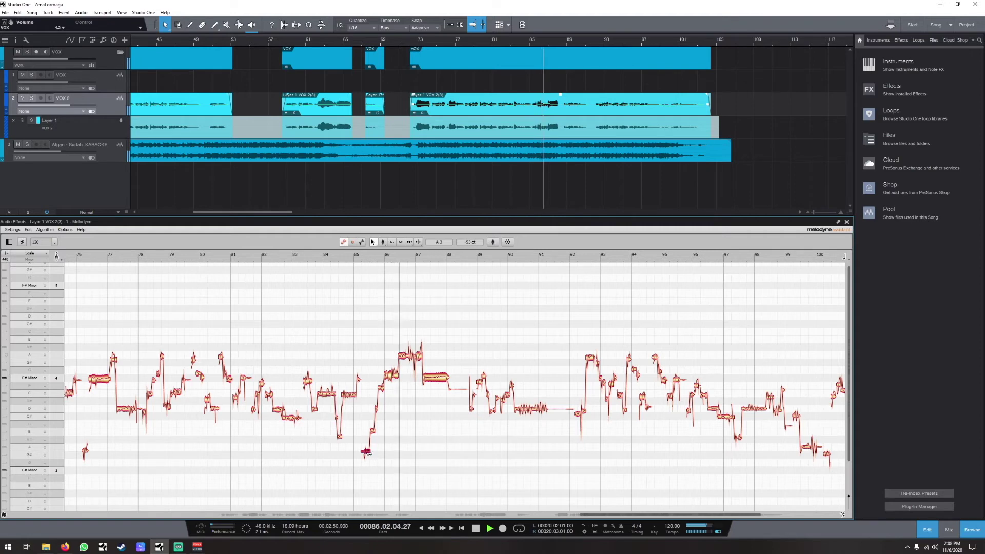
left_click_drag(368, 452, 369, 448)
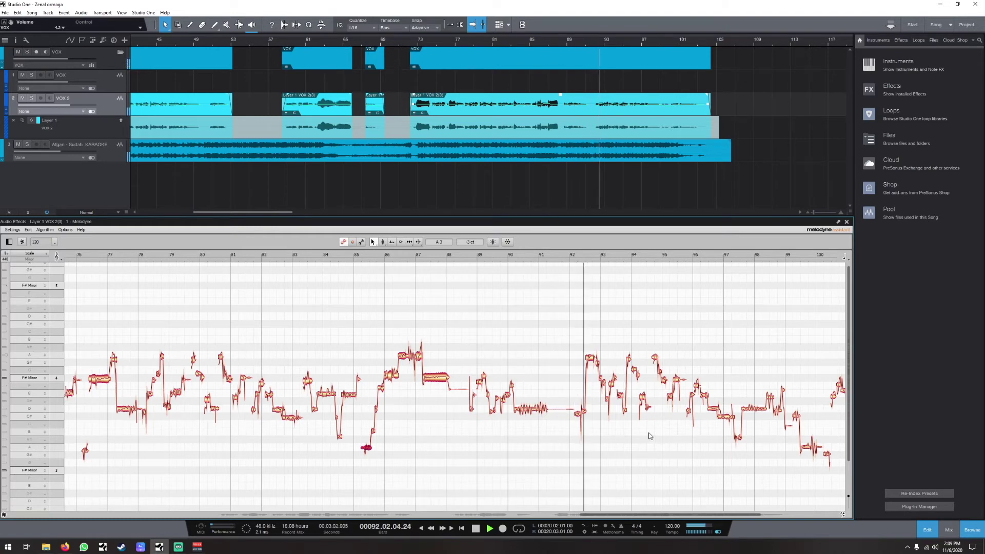
left_click(578, 260)
key("space")
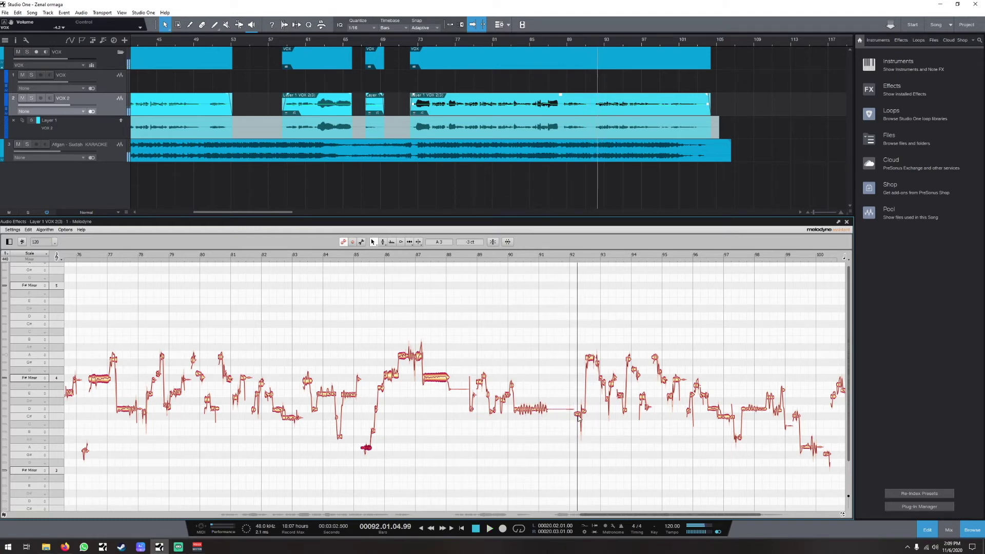
key("space")
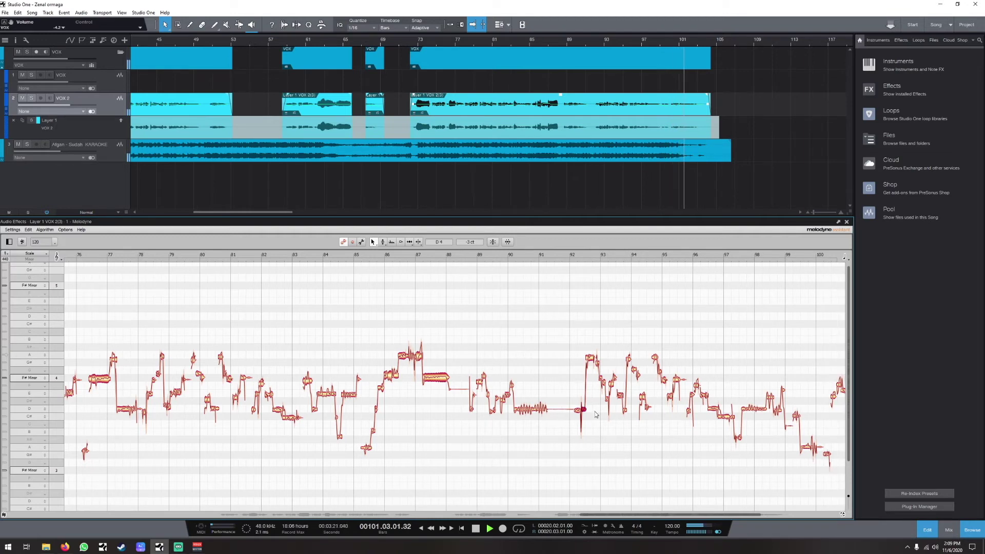
Step: Trim the end of the last VOX 2 clip back to bar 104
left_click_drag(640, 513, 704, 511)
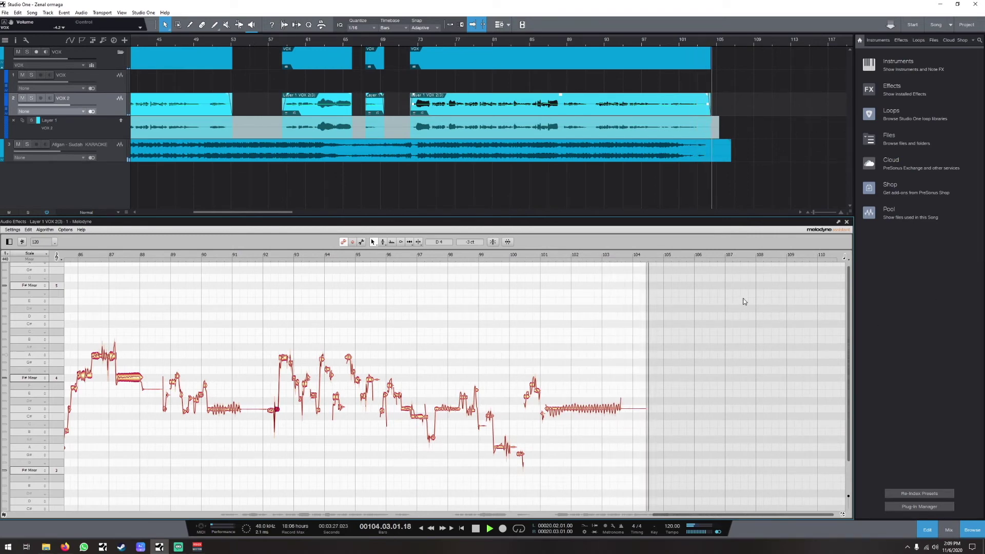
left_click_drag(713, 107, 707, 106)
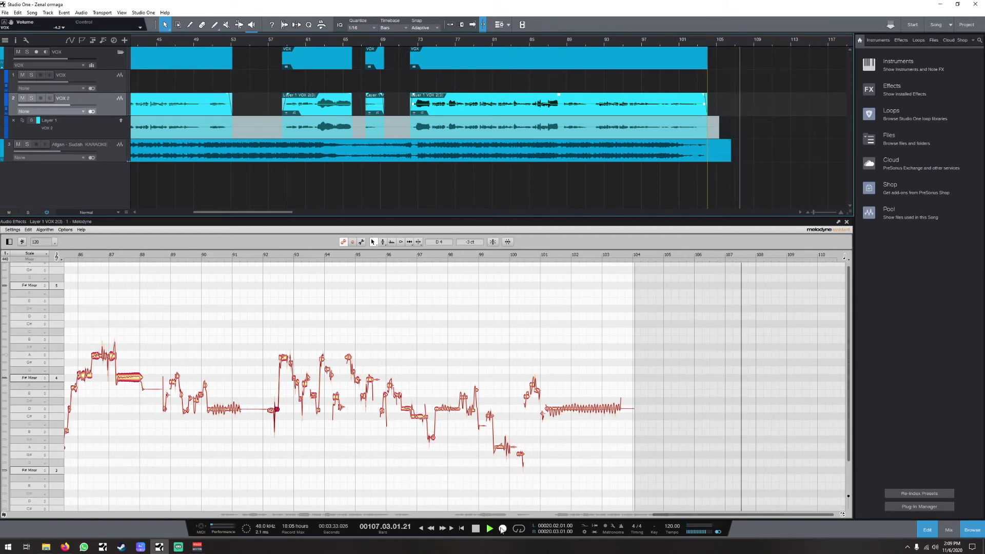
Step: Replay the song from the beginning, lower the VOX bus's Room Reverb send slightly, and set the karaoke fader to -7.5 dB
left_click(460, 530)
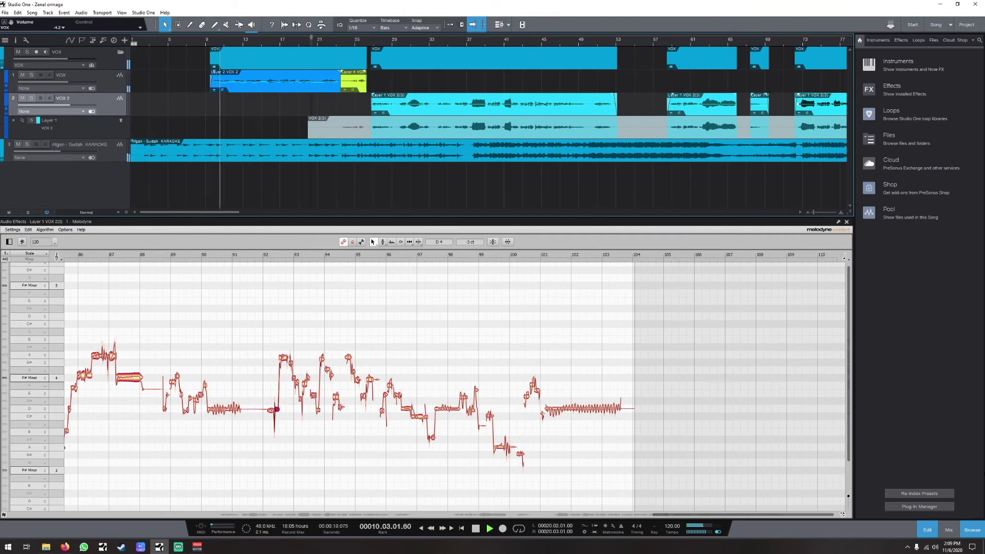
left_click(948, 530)
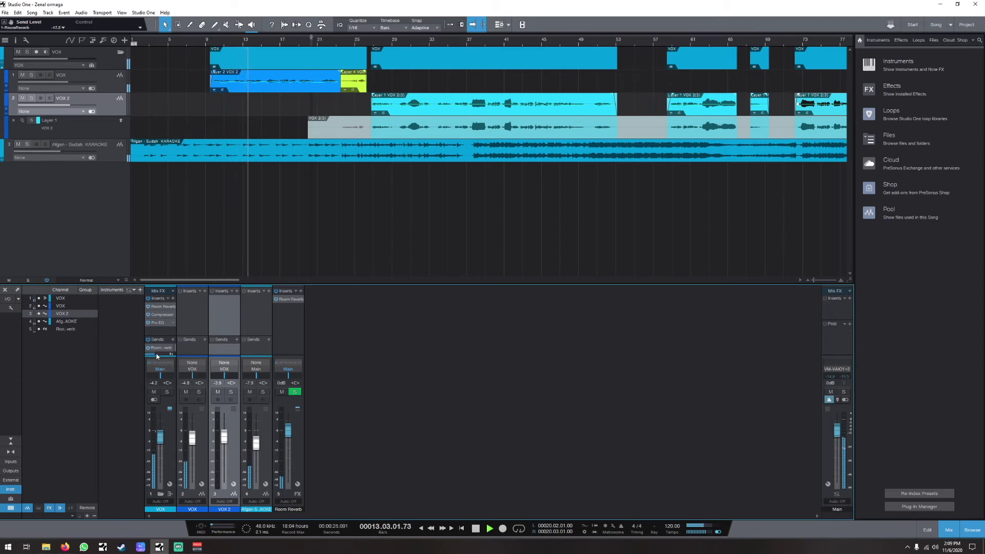
left_click_drag(154, 354, 151, 354)
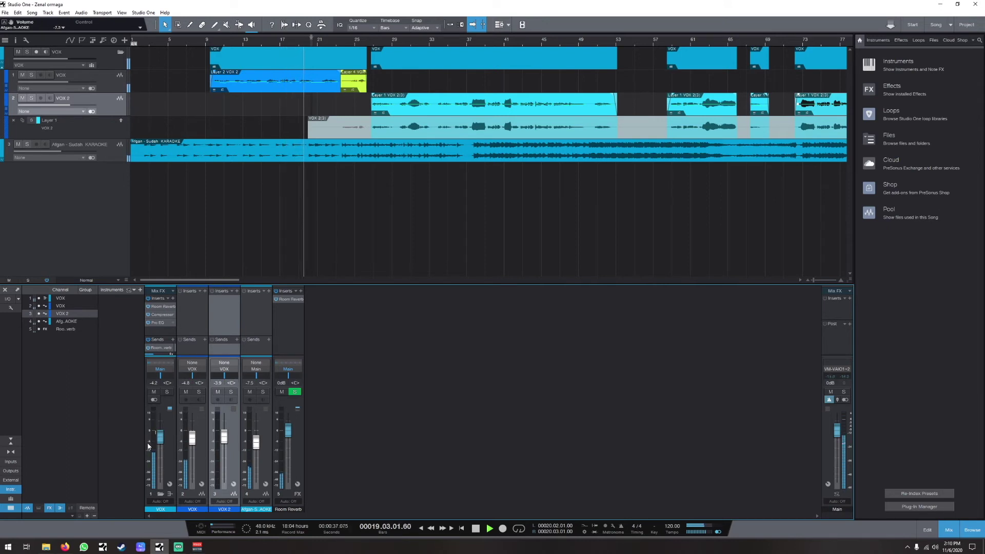
Step: Insert PreSonus's standard Compressor on the Main output
left_click(849, 298)
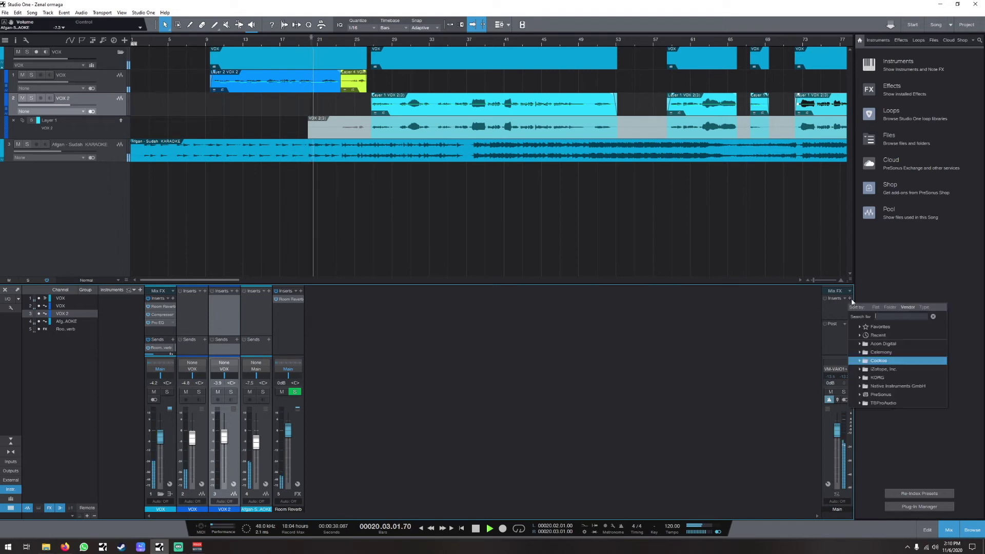
type("compr")
left_click(903, 336)
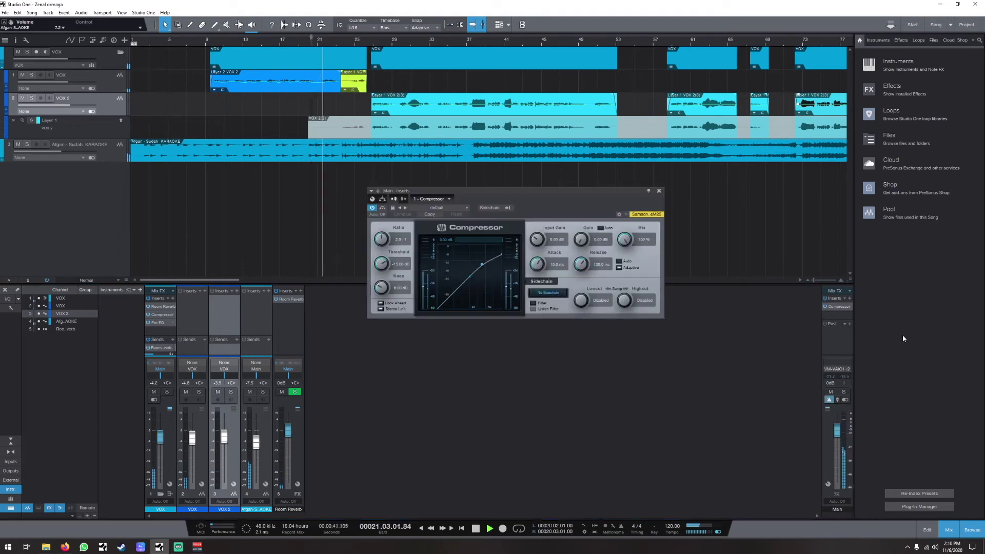
Step: Load the Master Bus preset in the Main output's Compressor, switch off its Auto gain and lower its ratio slightly
left_click(437, 208)
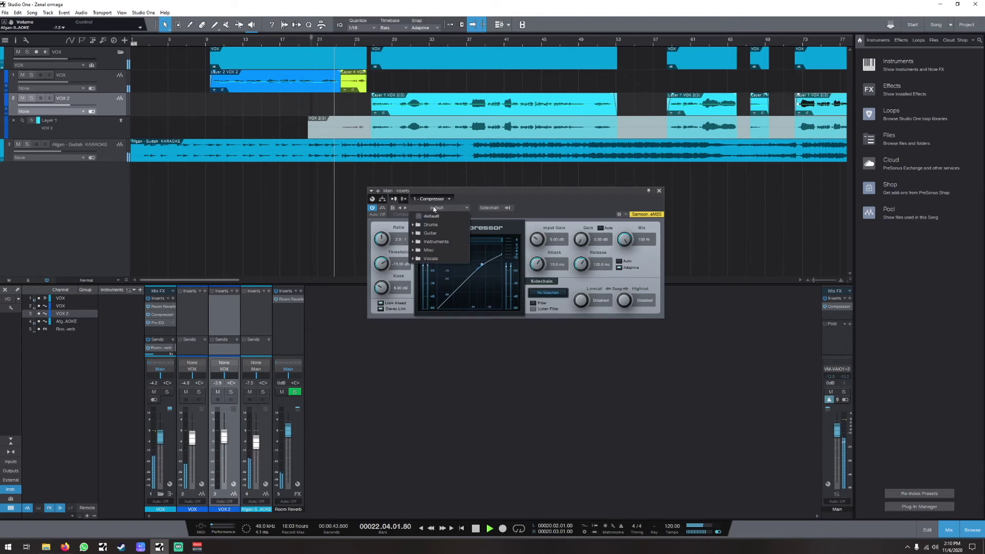
left_click(449, 251)
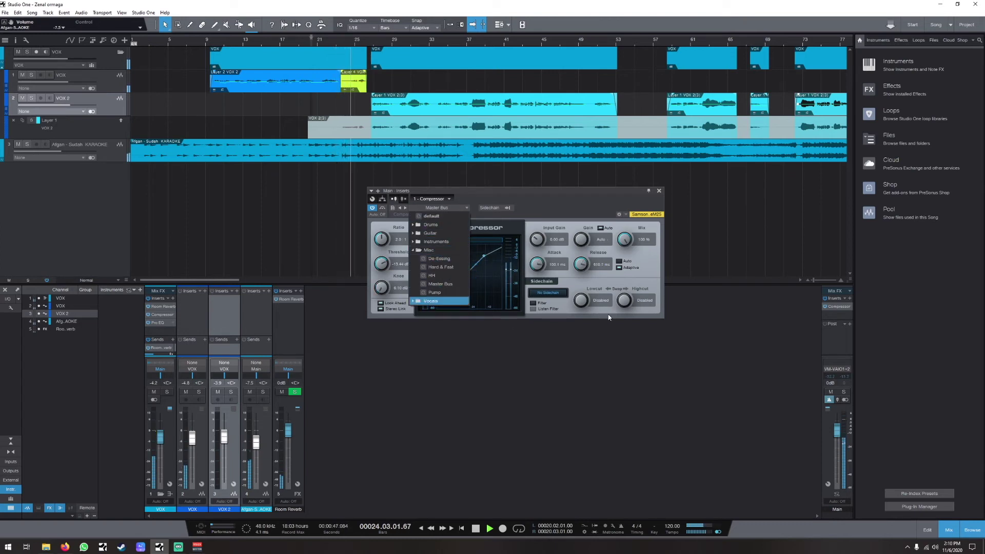
left_click(442, 285)
left_click(600, 229)
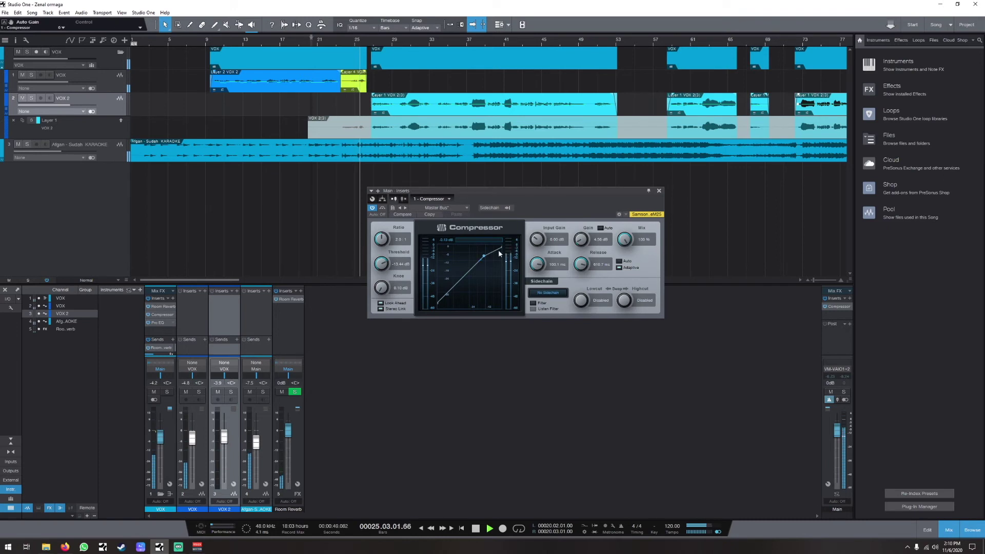
left_click_drag(499, 253, 499, 251)
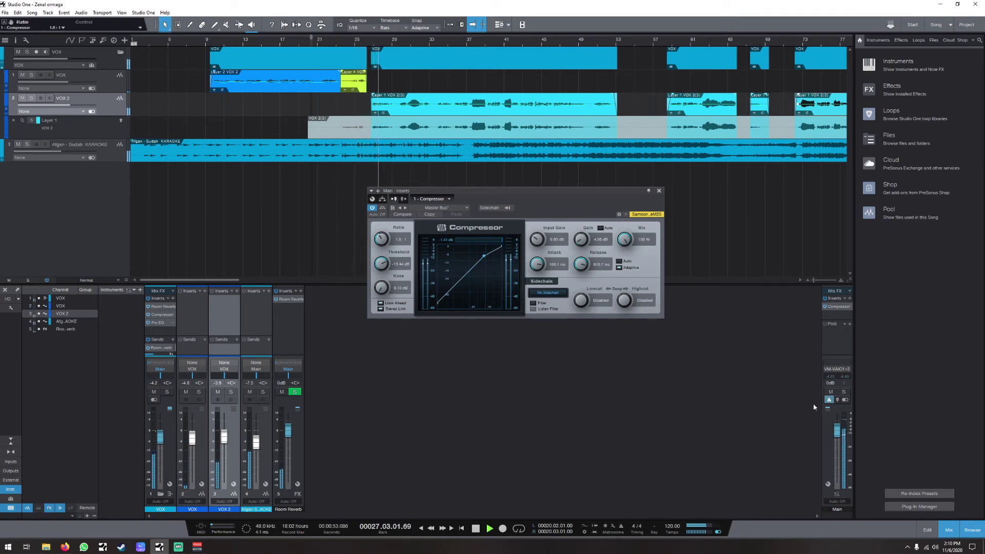
Step: Balance the levels during playback by lowering the karaoke track's fader to -9.2 dB and the VOX bus fader to -7.1 dB
left_click(178, 467)
left_click(167, 468)
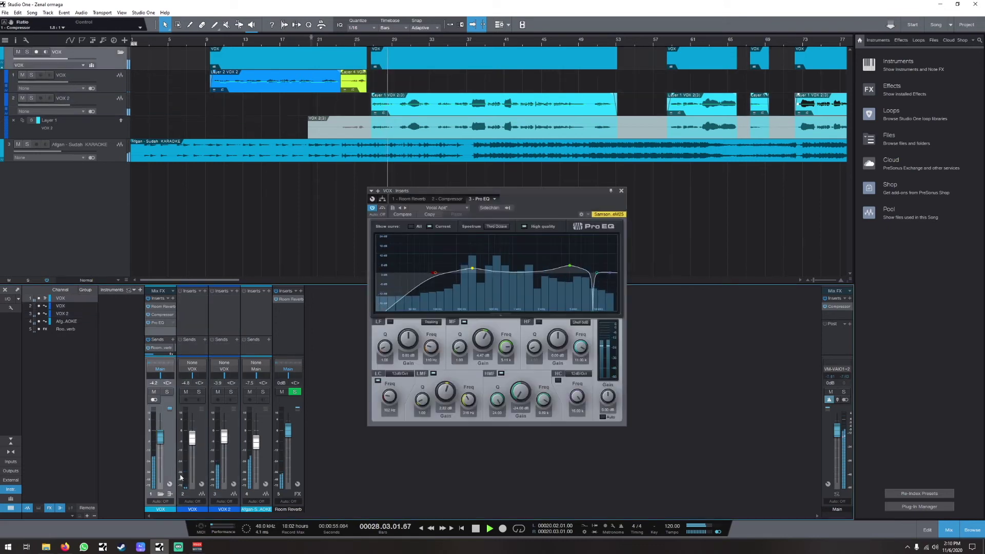
left_click(266, 466)
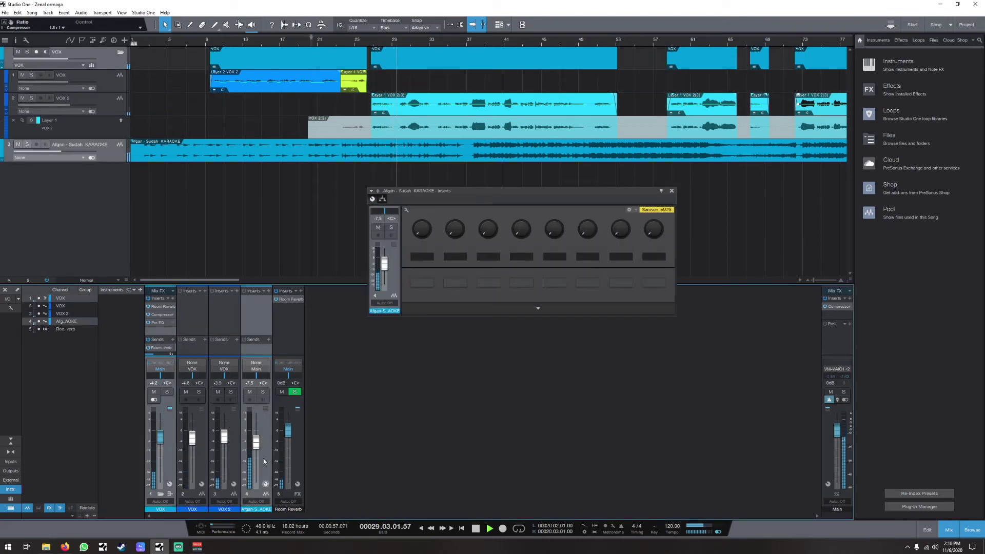
left_click_drag(256, 451, 256, 448)
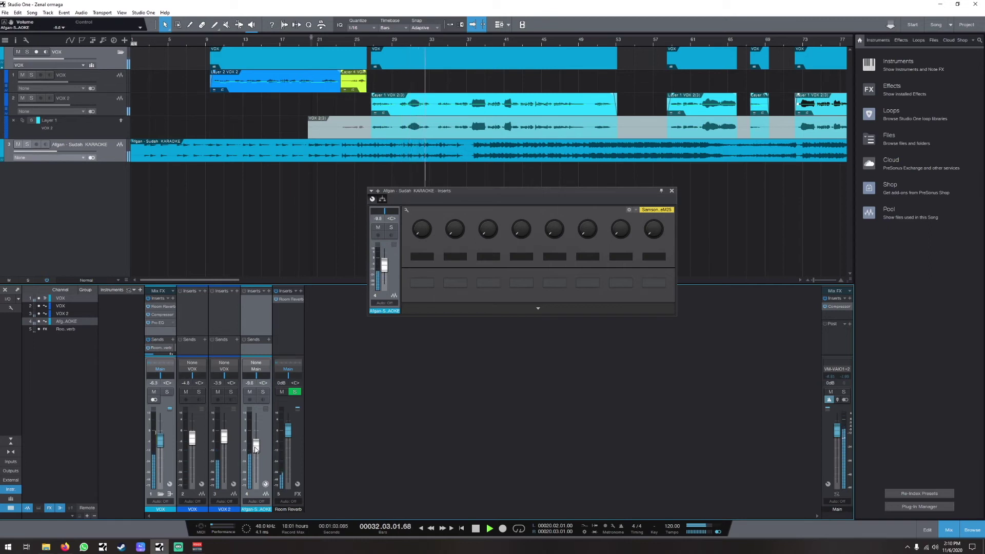
left_click(171, 437)
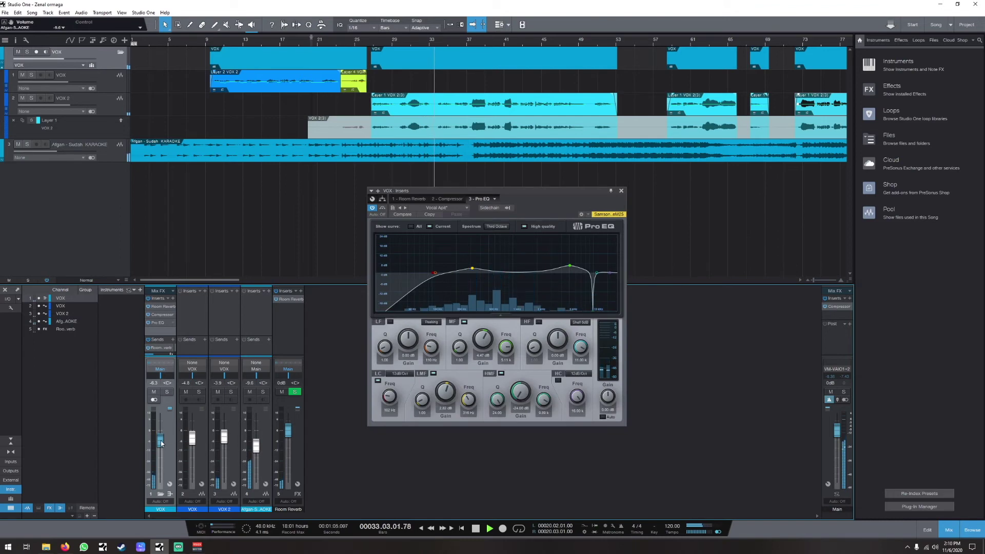
left_click_drag(161, 442, 162, 442)
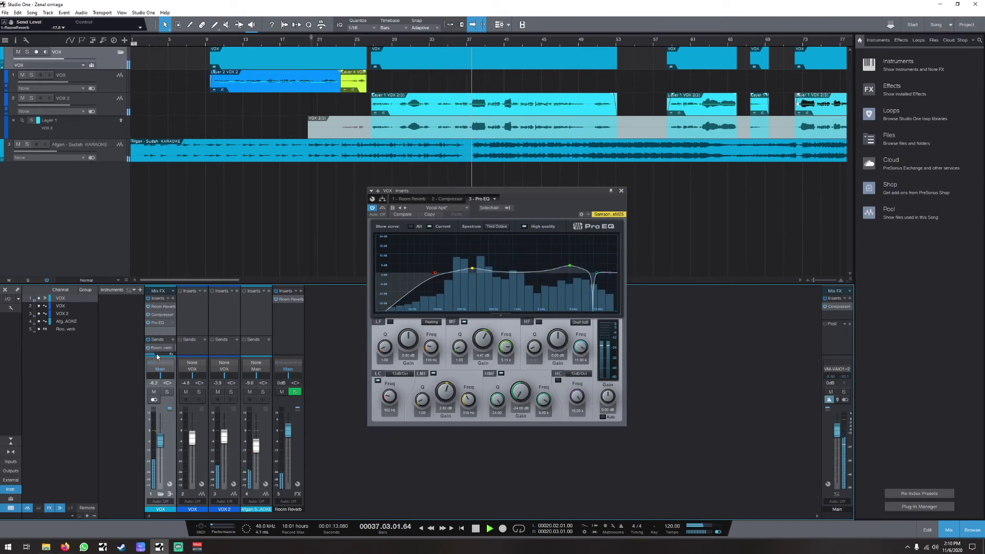
left_click(621, 191)
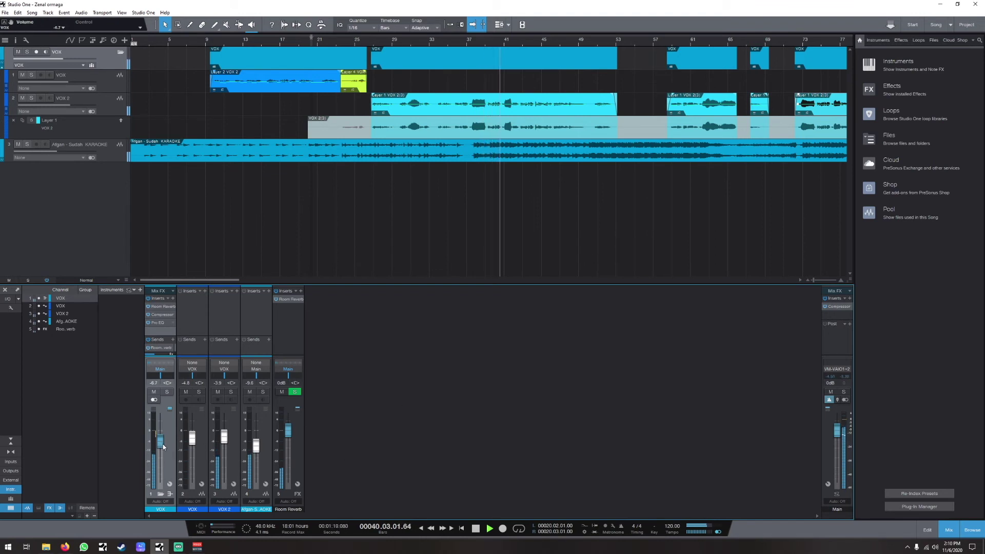
left_click_drag(258, 452, 258, 451)
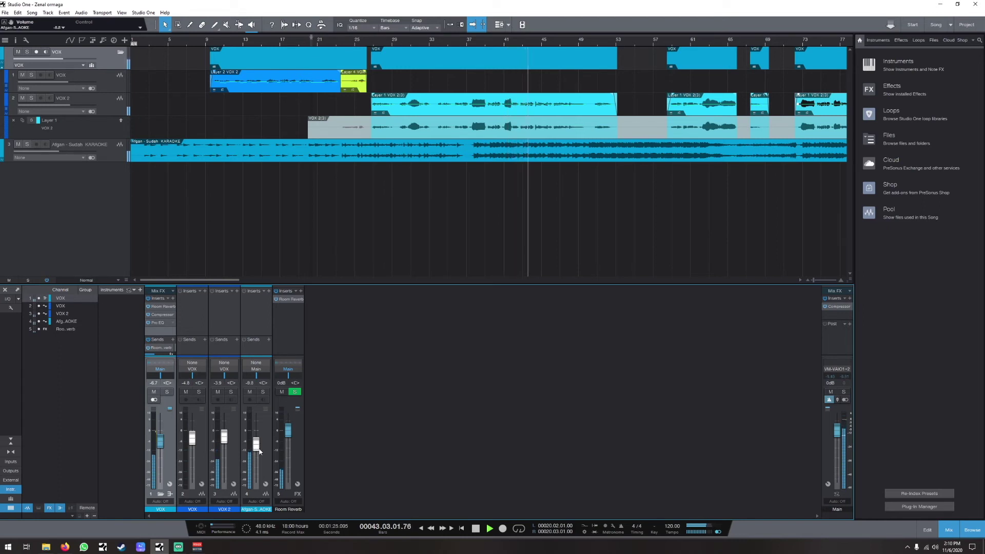
left_click_drag(162, 448, 162, 449)
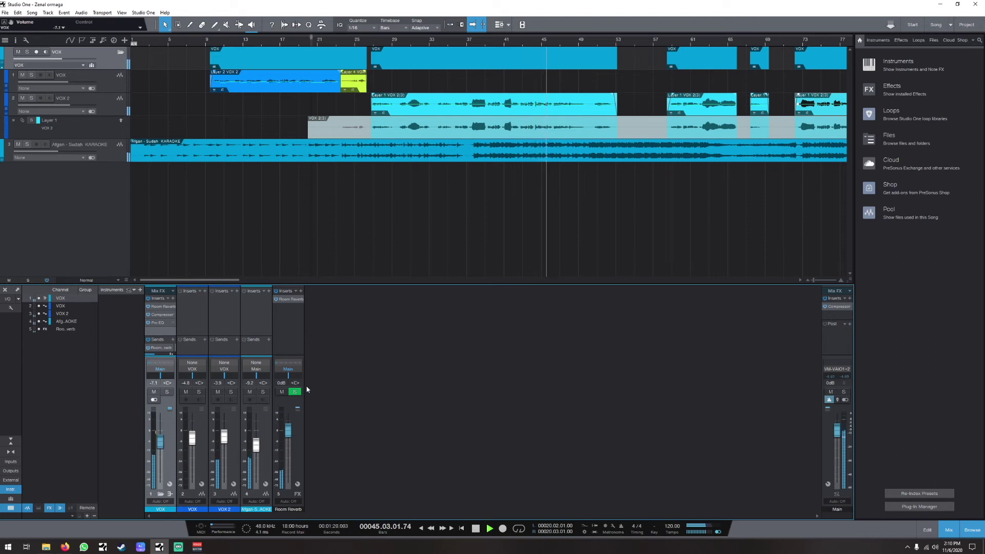
Step: Try a Compressor on the karaoke track with a raised threshold and gentler ratio, and remove it from the inserts
left_click(269, 291)
type("compr")
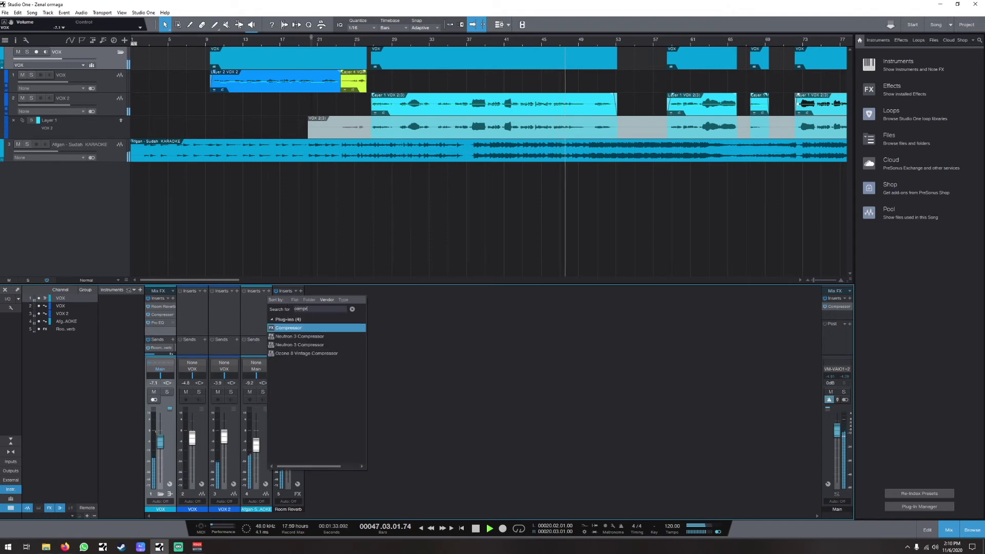
left_click(295, 327)
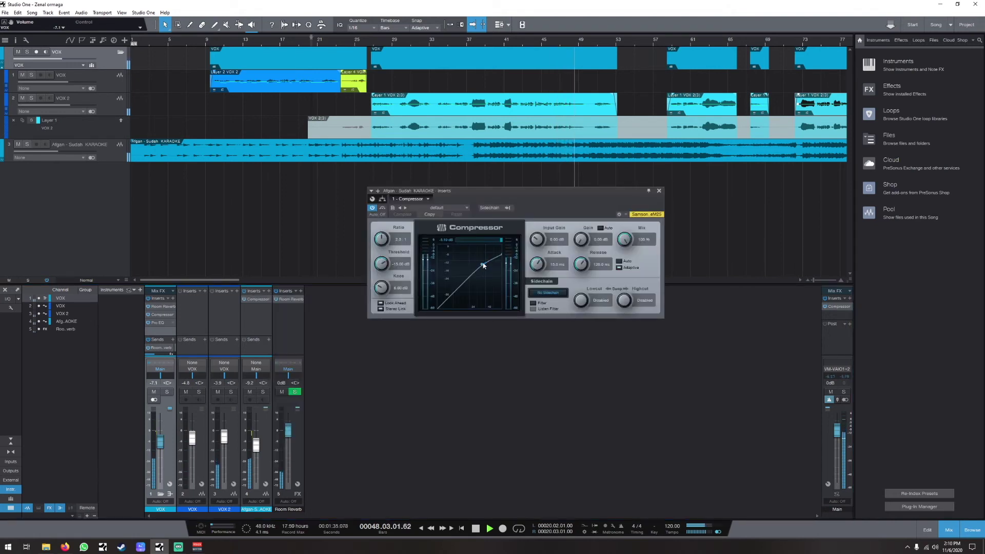
left_click_drag(488, 266, 490, 265)
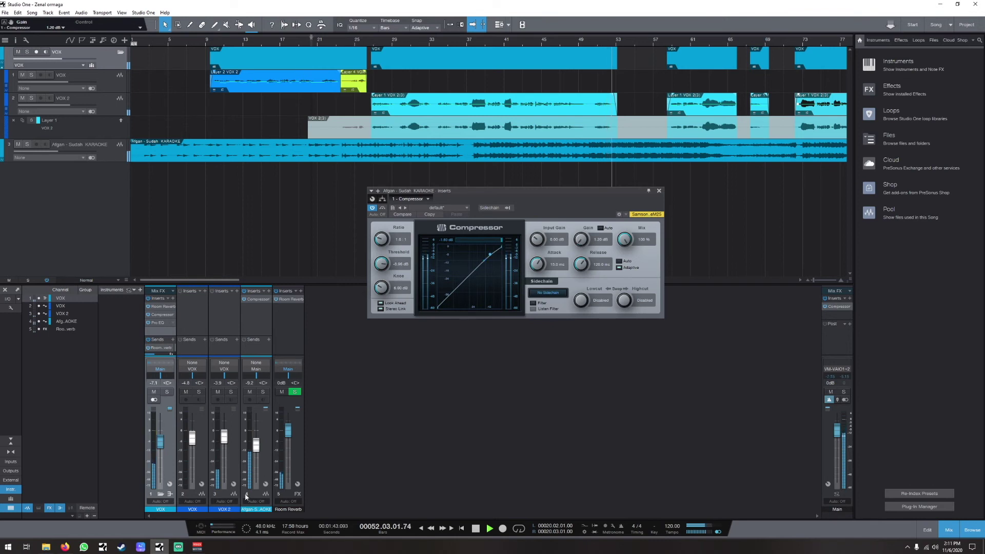
right_click(261, 303)
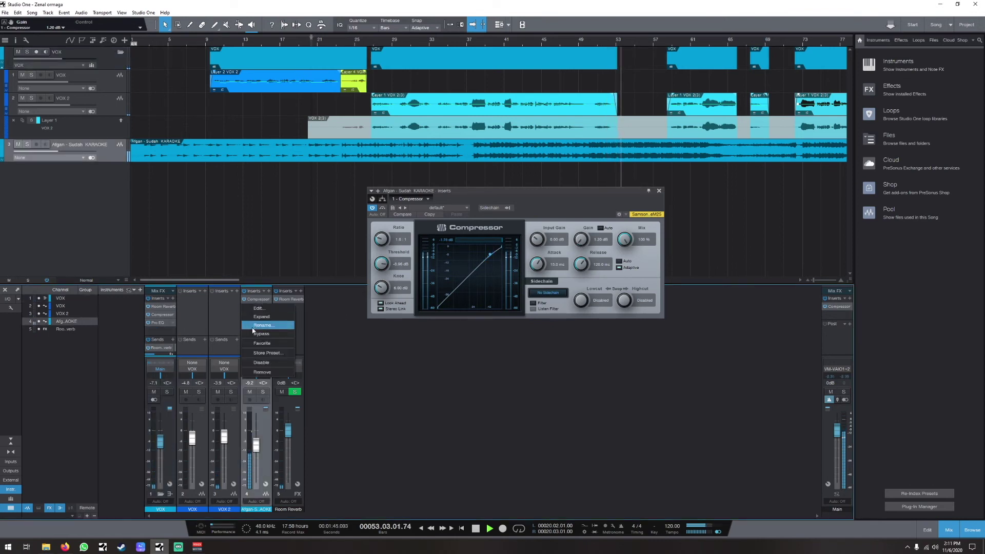
left_click(267, 368)
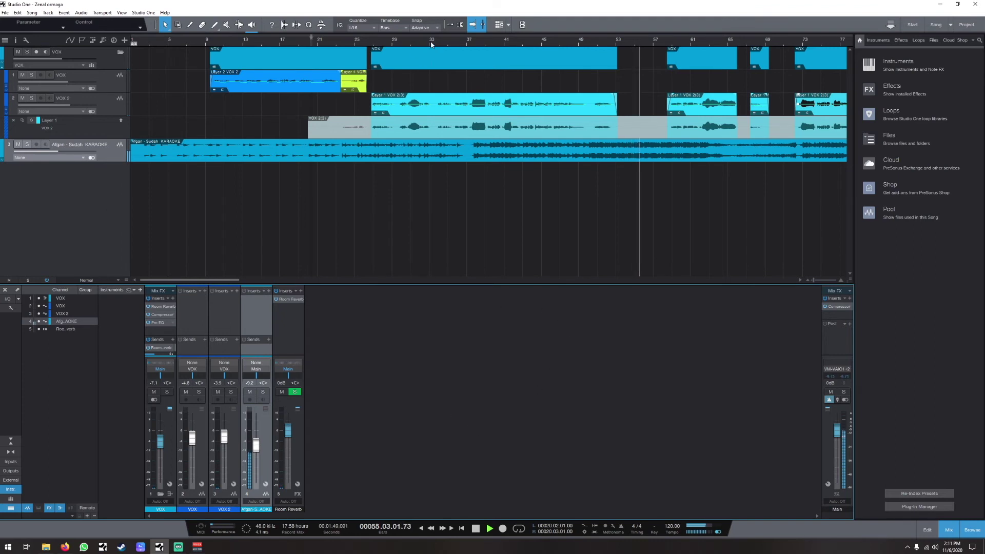
Step: Move playback to about bar 58 and insert a Pro EQ on the karaoke track
scroll(431, 45, "down", 6)
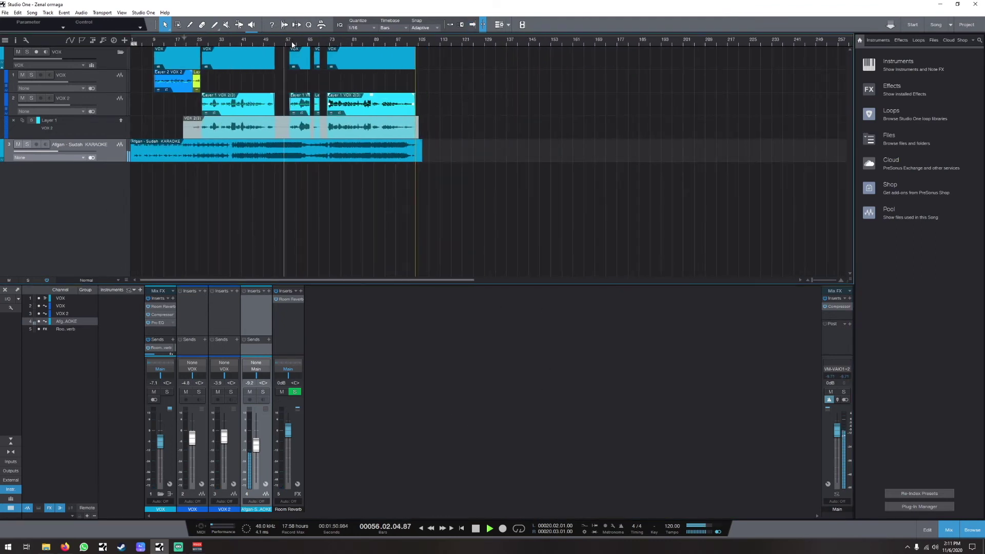
left_click(292, 45)
key("f")
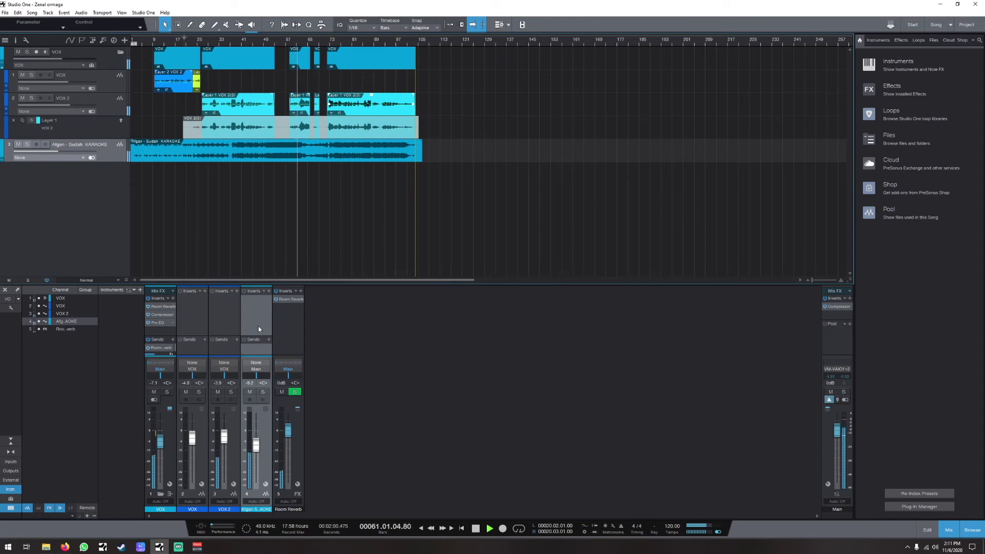
left_click(271, 295)
left_click(303, 329)
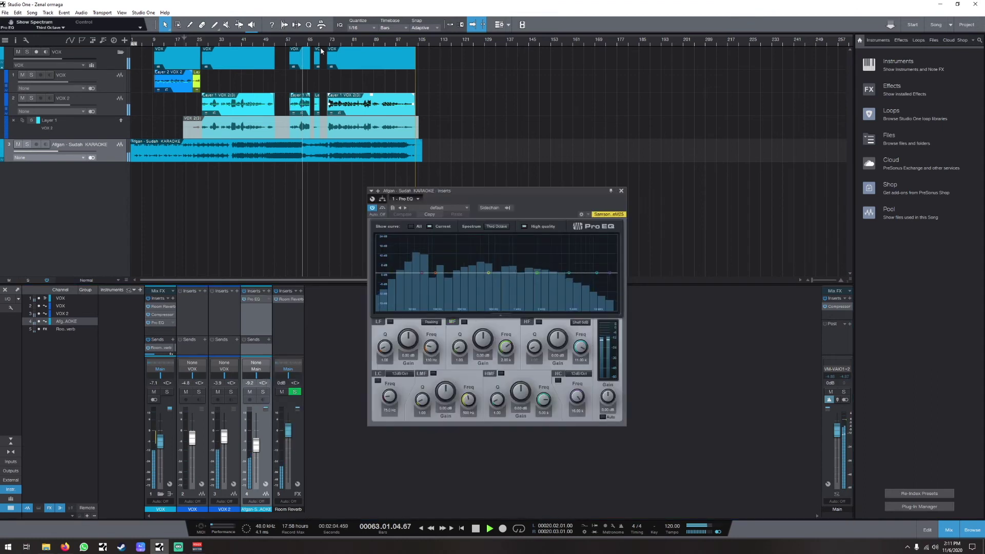
Step: Replay from about bar 60 and carve a deep, narrow cut at about 2.7 kHz with the karaoke Pro EQ's LF band
left_click_drag(293, 38, 296, 38)
left_click(298, 42)
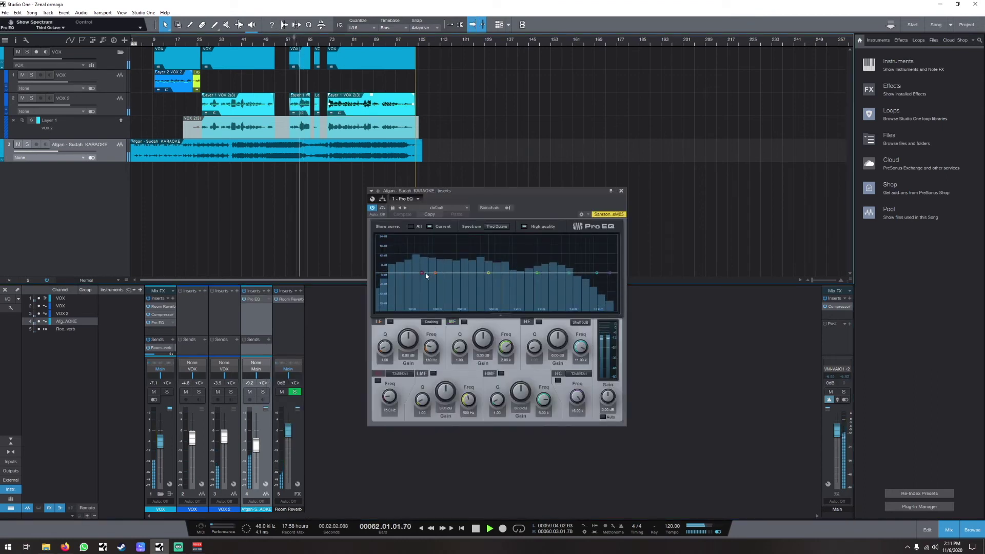
left_click_drag(426, 276, 549, 315)
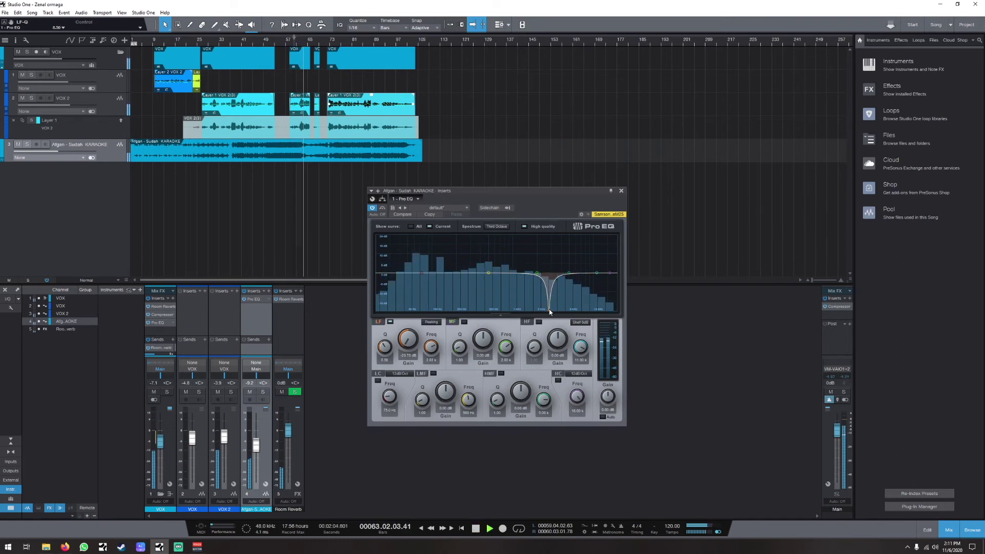
left_click_drag(549, 312, 549, 313)
scroll(549, 313, "down", 2)
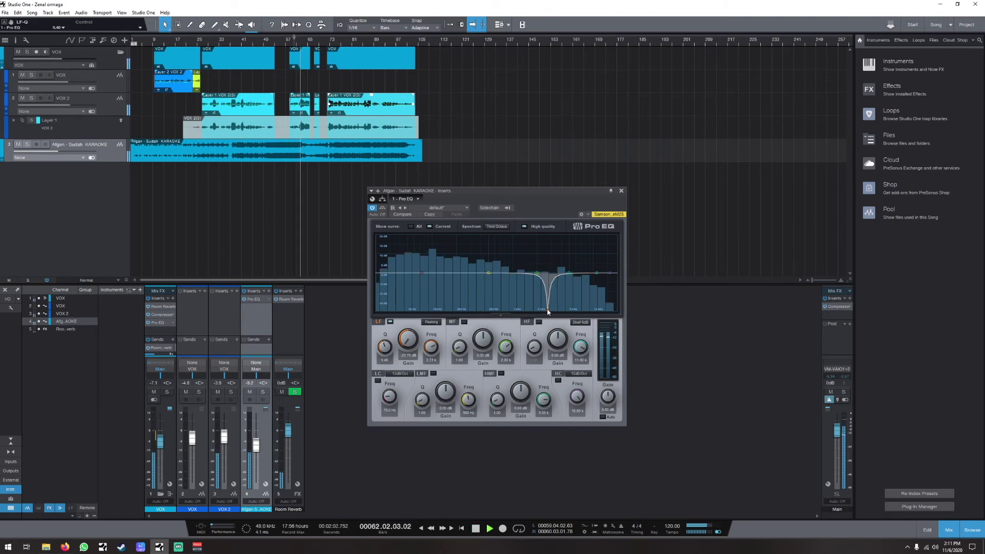
scroll(548, 312, "down", 1)
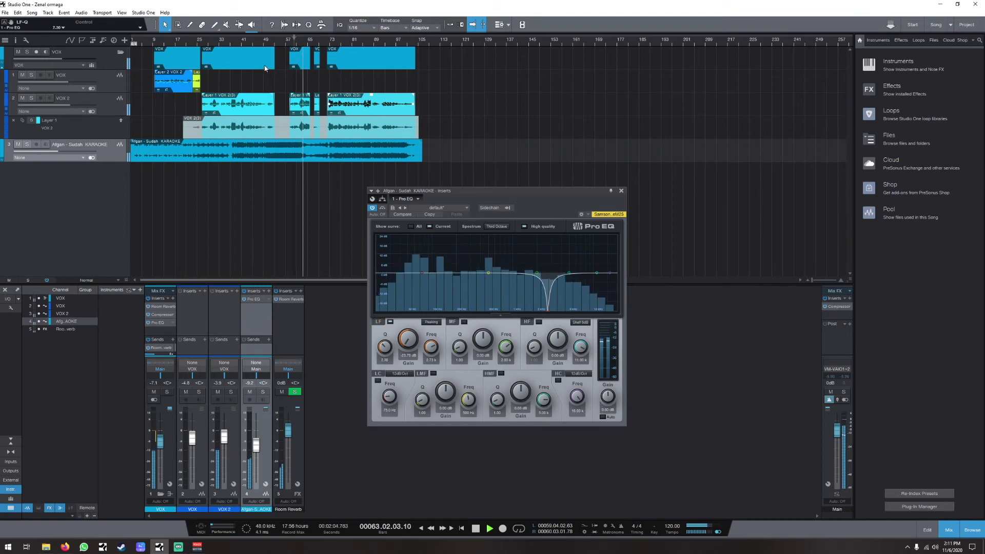
Step: Replay from about bar 58 and refine the karaoke EQ cut to -24 dB near 2.9 kHz with a Q of 5.40
left_click(302, 41)
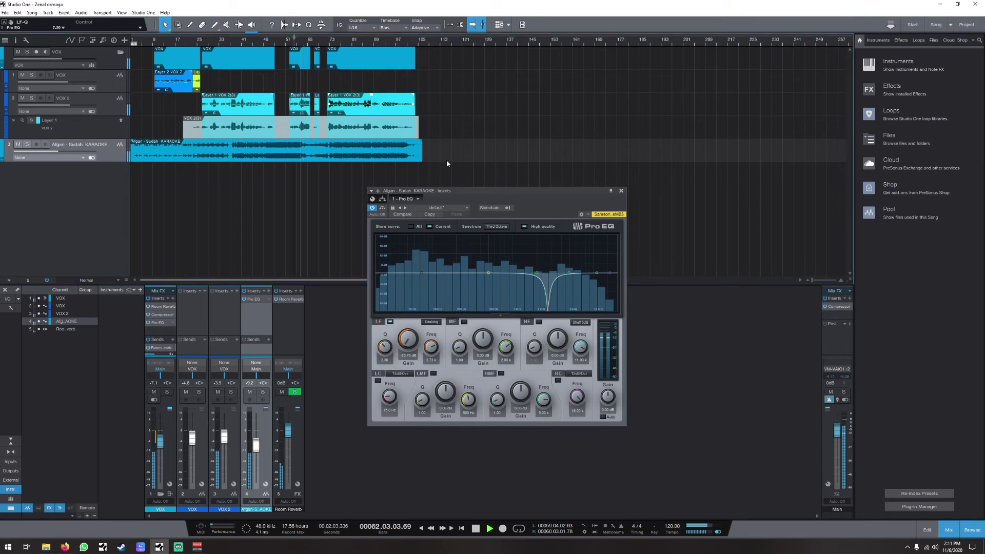
left_click(292, 44)
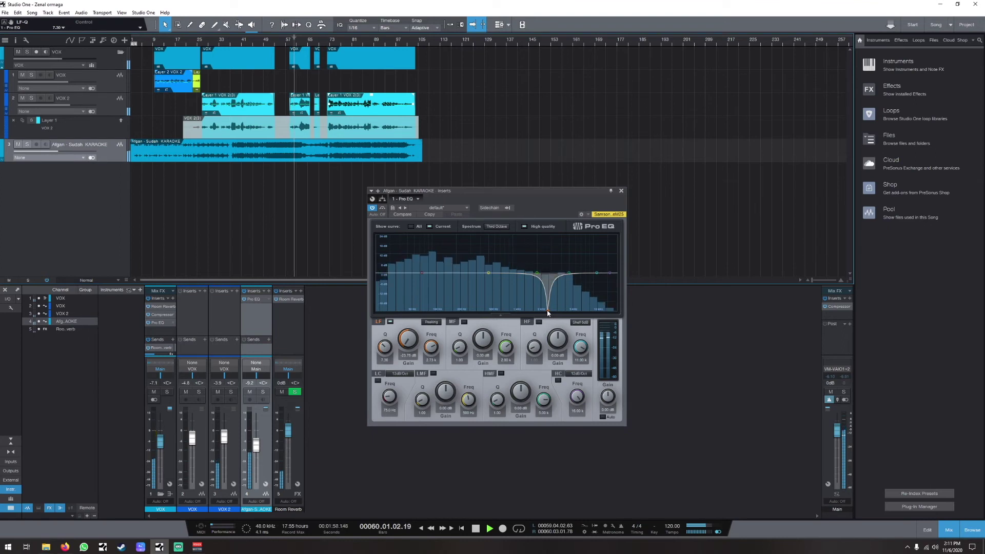
mouse_move(548, 313)
left_mouse_down()
mouse_move(559, 316)
mouse_move(538, 321)
mouse_move(553, 312)
left_mouse_up()
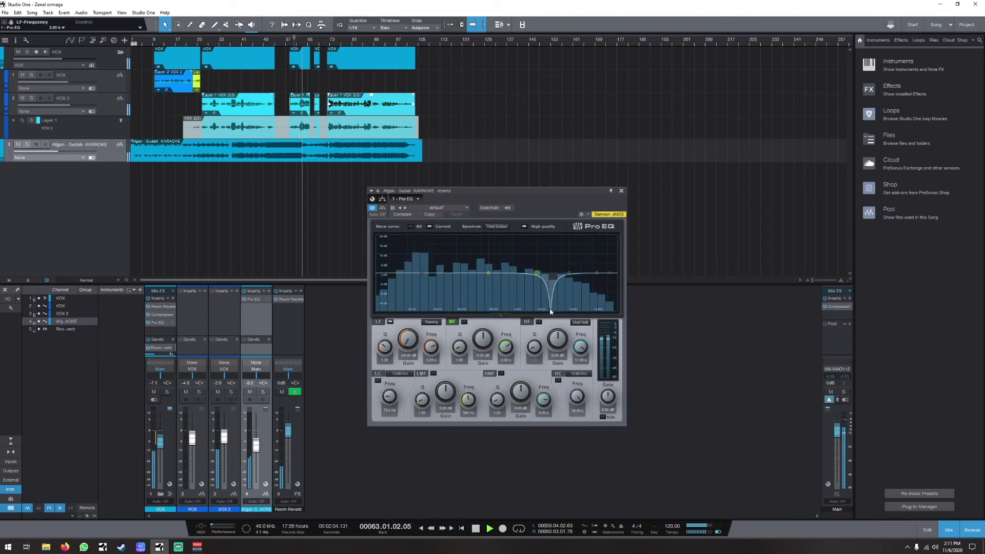
scroll(551, 310, "up", 1)
scroll(552, 312, "down", 2)
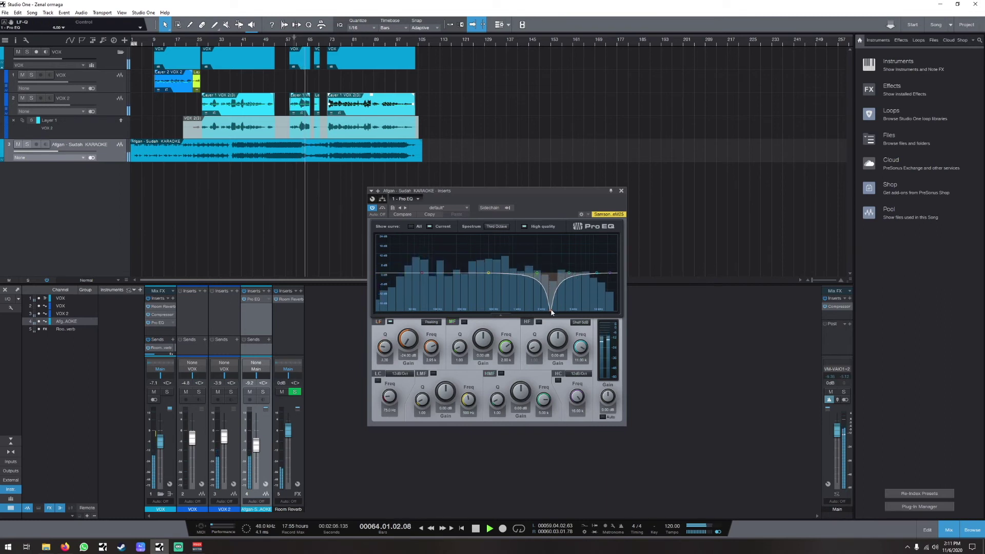
key("space")
key("space")
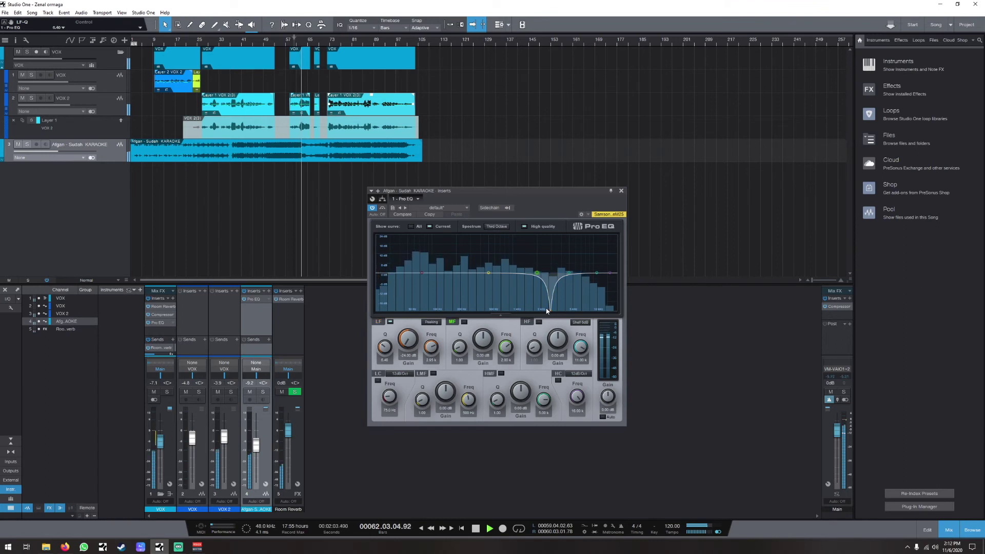
left_click(622, 191)
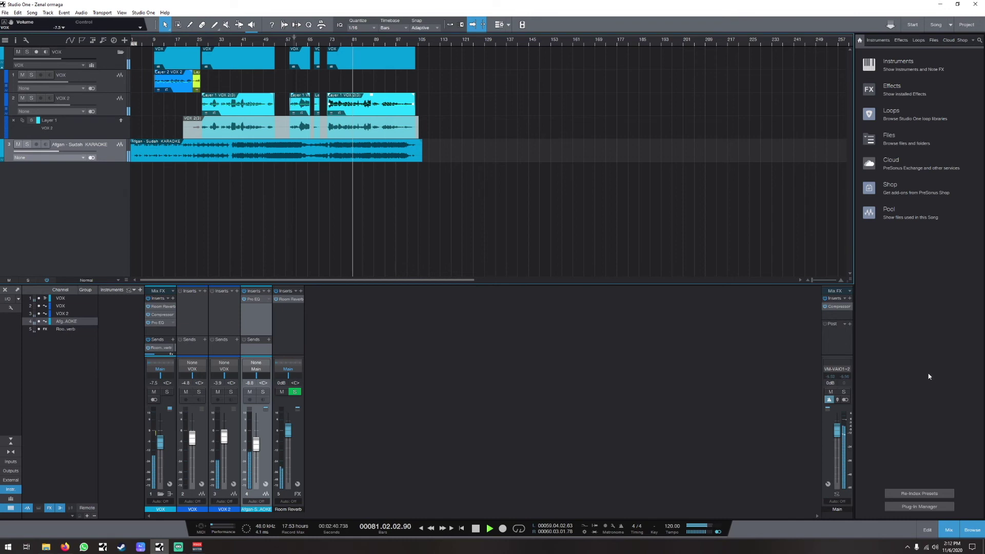
Step: Find the Ozone 8 plug-in by searching for "ozone" and add it to the Main output's post-fader slot
left_click(850, 324)
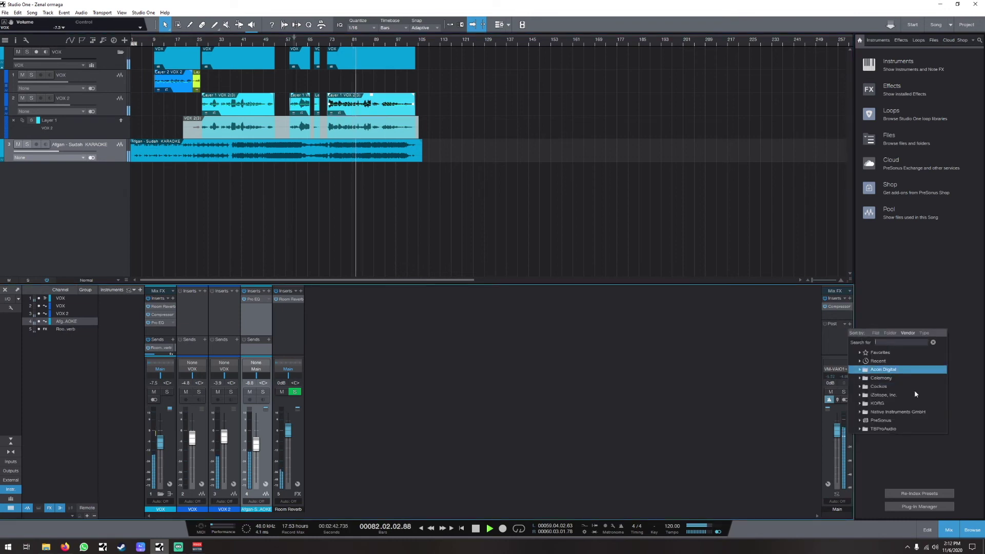
left_click(771, 435)
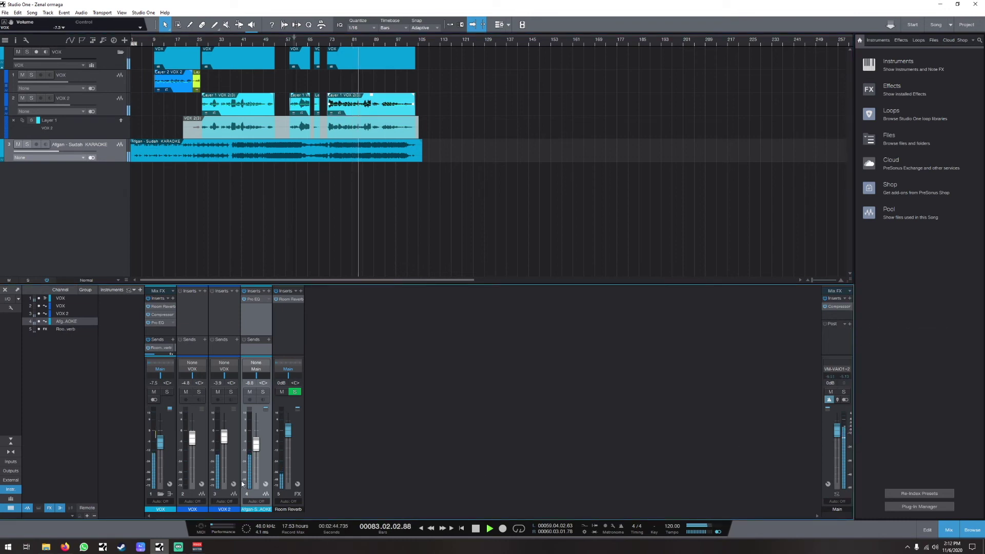
left_click(850, 325)
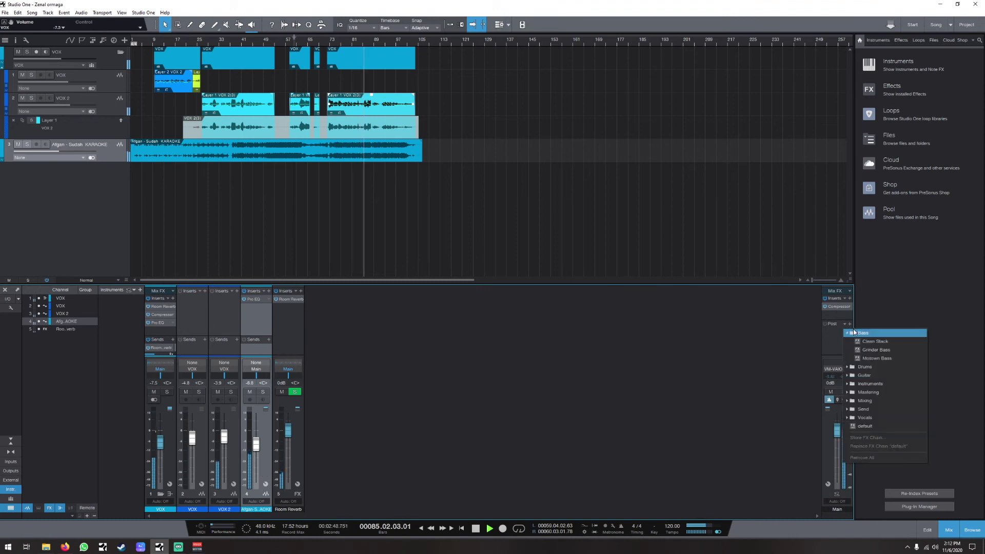
left_click(829, 344)
left_click(850, 325)
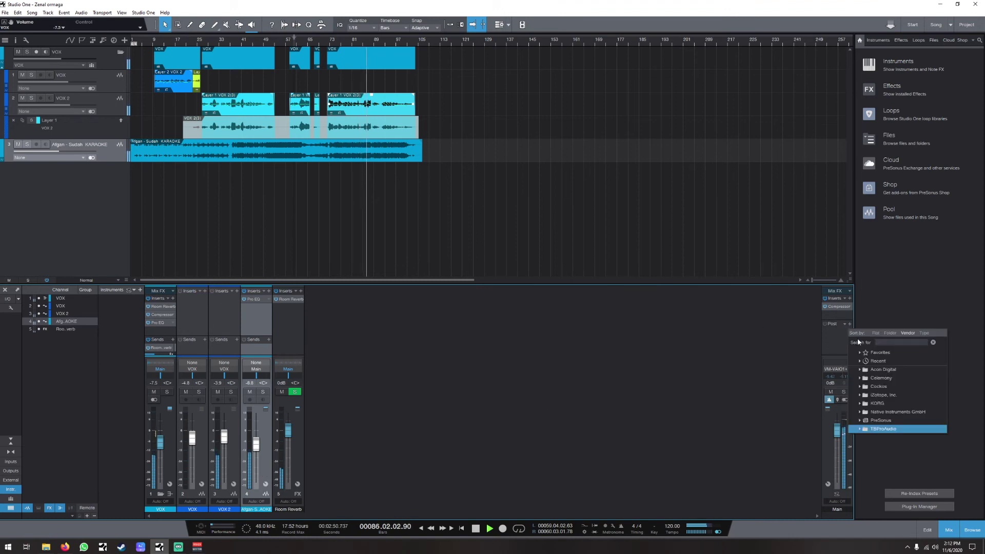
type("ozone")
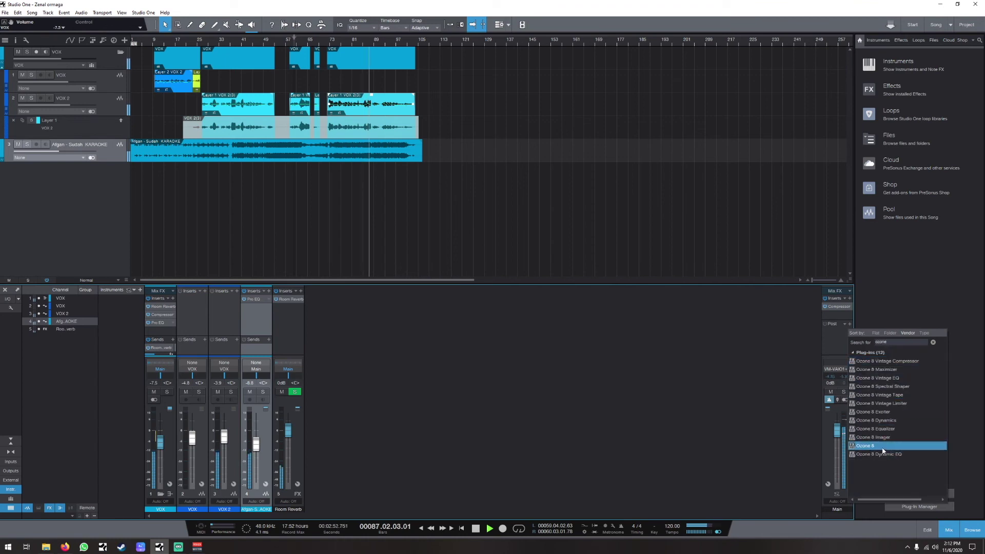
left_click(882, 447)
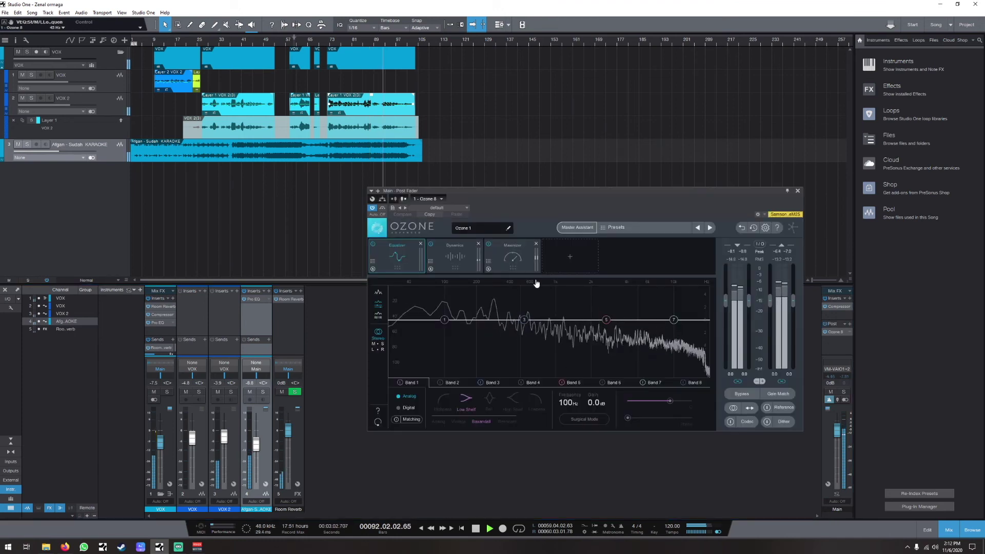
Step: Lower Ozone's Maximizer threshold to -7.6 dB and replay the song from about bar 73
left_click(505, 266)
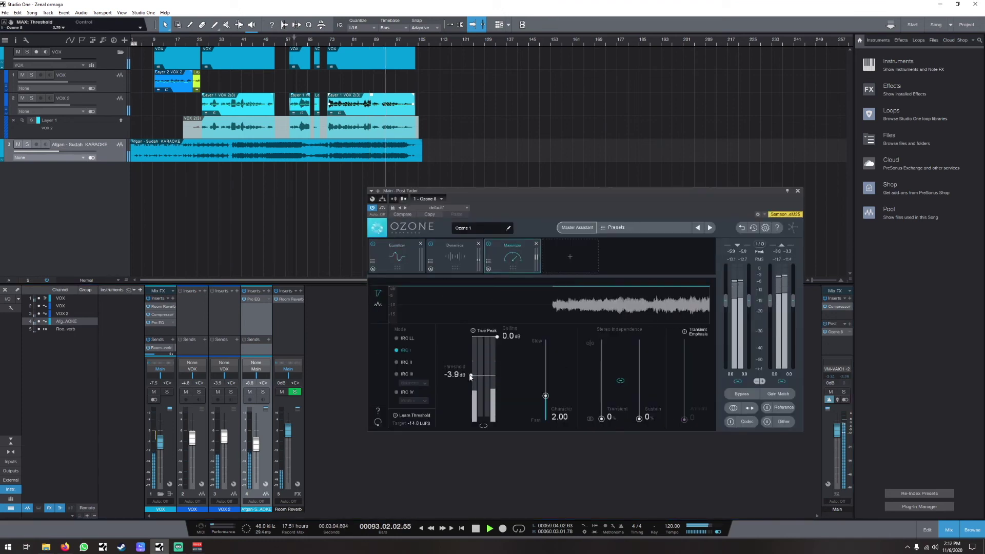
mouse_move(471, 377)
left_mouse_down()
mouse_move(471, 368)
mouse_move(471, 393)
left_mouse_up()
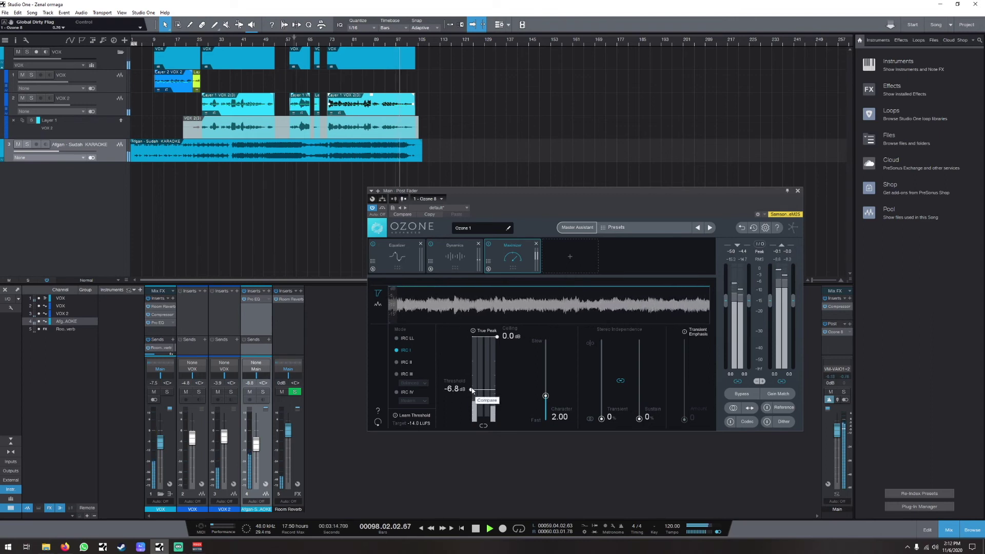
left_click_drag(472, 389, 471, 393)
left_click(303, 46)
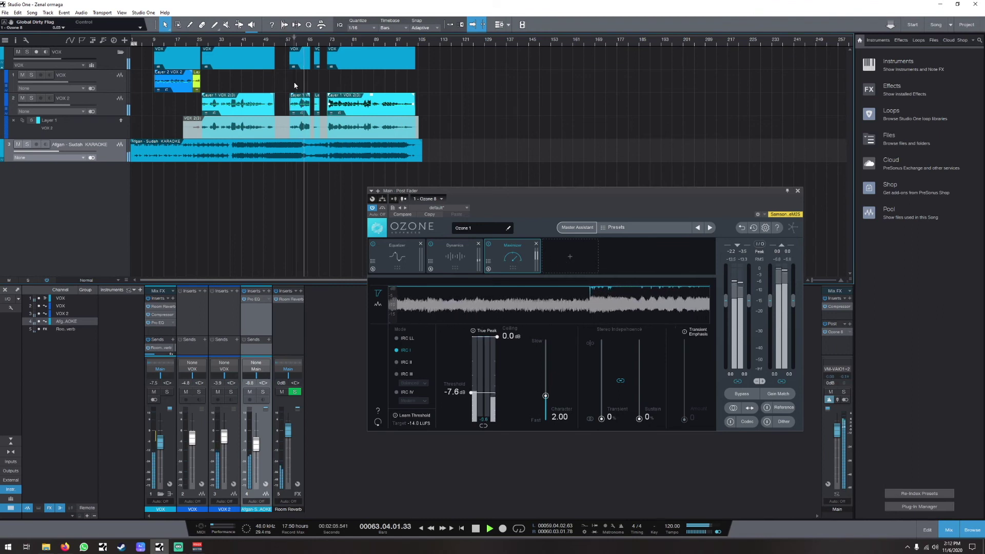
left_click(333, 43)
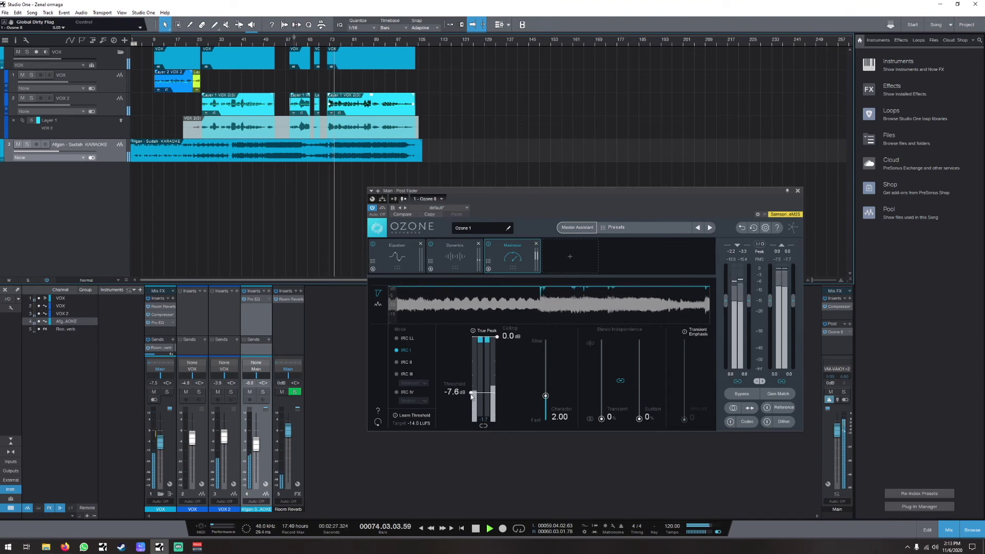
Step: Add an Imager module to the Ozone chain and enable its Stereoize option
left_click(563, 267)
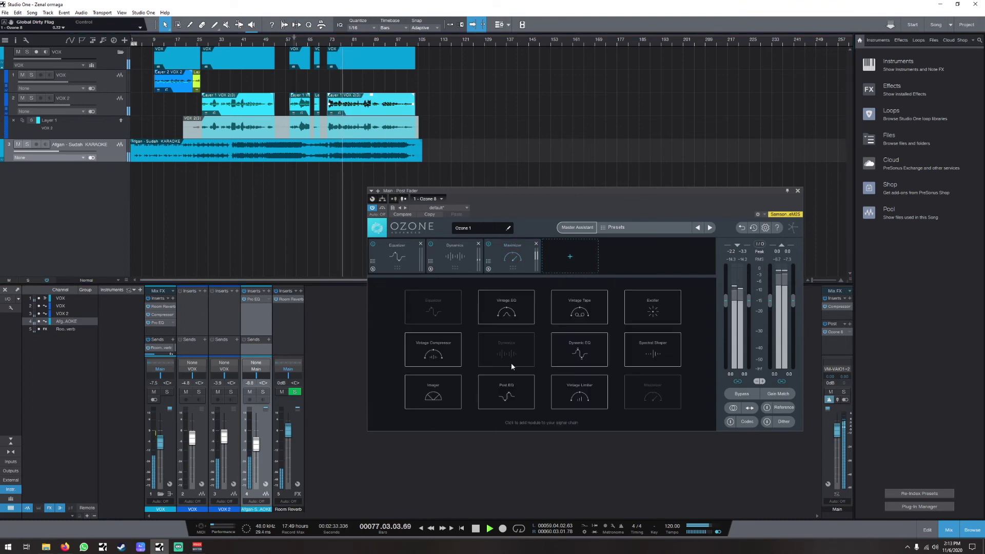
left_click(435, 398)
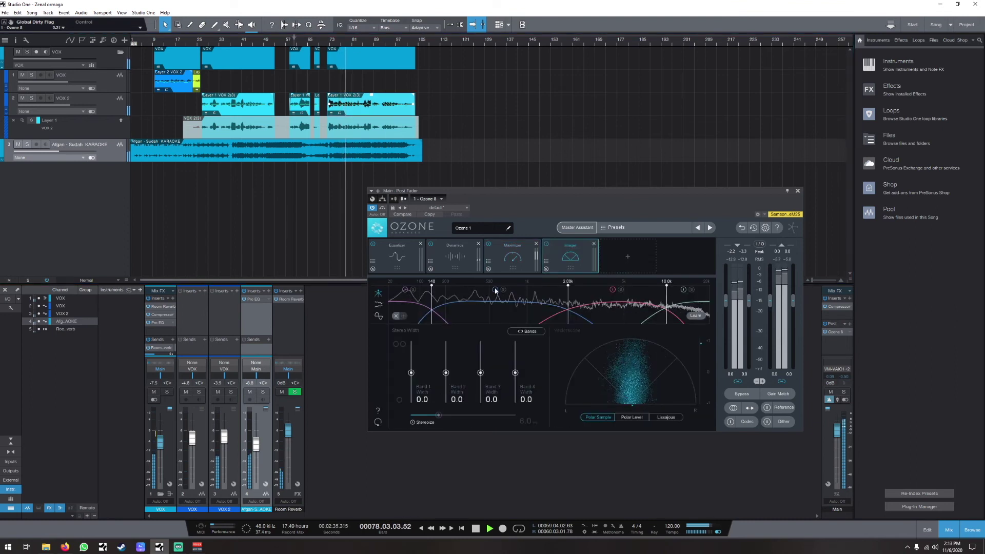
left_click(413, 422)
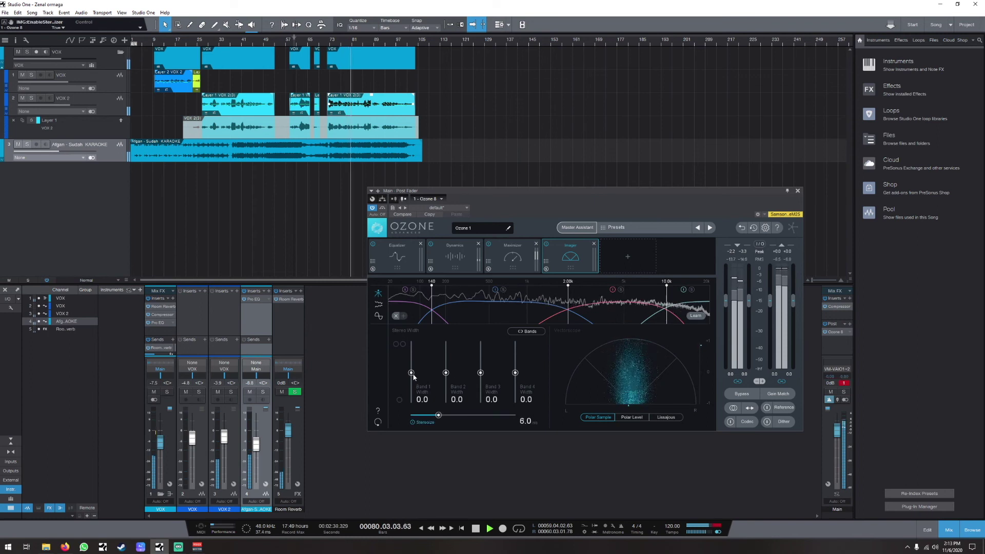
Step: Place the Imager before the Maximizer and set band widths 1 to 4 to 32.9, 31.6, 30.4 and 30.4
left_click_drag(480, 372, 411, 359)
double_click(482, 364)
left_click_drag(572, 259, 536, 288)
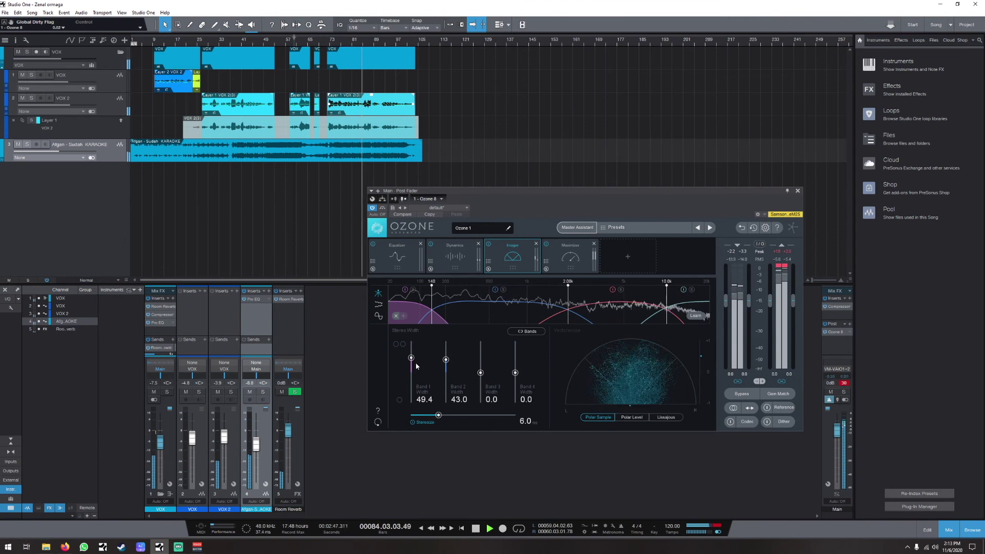
mouse_move(411, 358)
left_mouse_down()
mouse_move(411, 367)
mouse_move(411, 356)
mouse_move(446, 363)
mouse_move(411, 363)
left_mouse_up()
left_click_drag(480, 372, 515, 364)
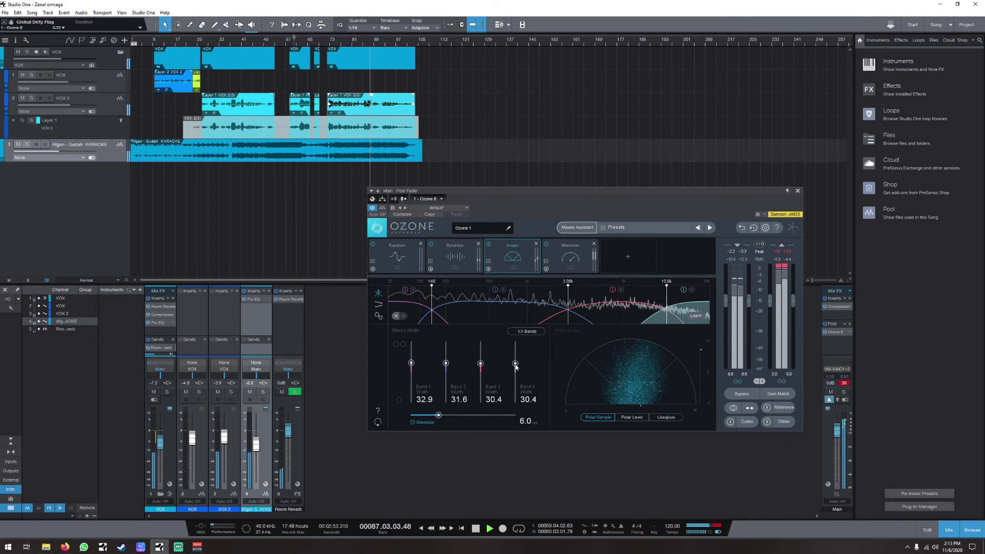
Step: Clear the Main clip indicator, raise the VOX bus to about -5 dB and lower the karaoke track to about -9 dB
left_click(844, 384)
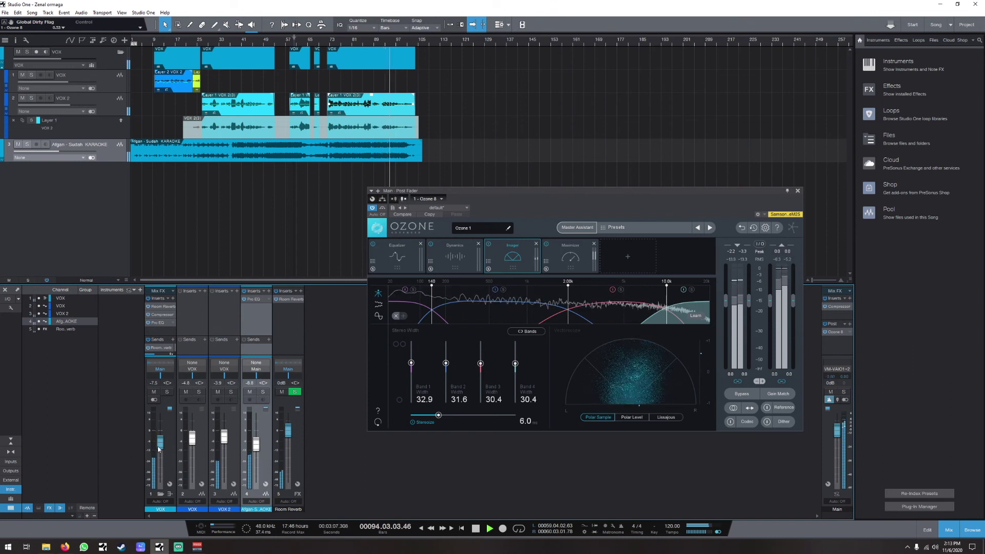
left_click_drag(158, 447, 159, 446)
left_click_drag(257, 449, 257, 450)
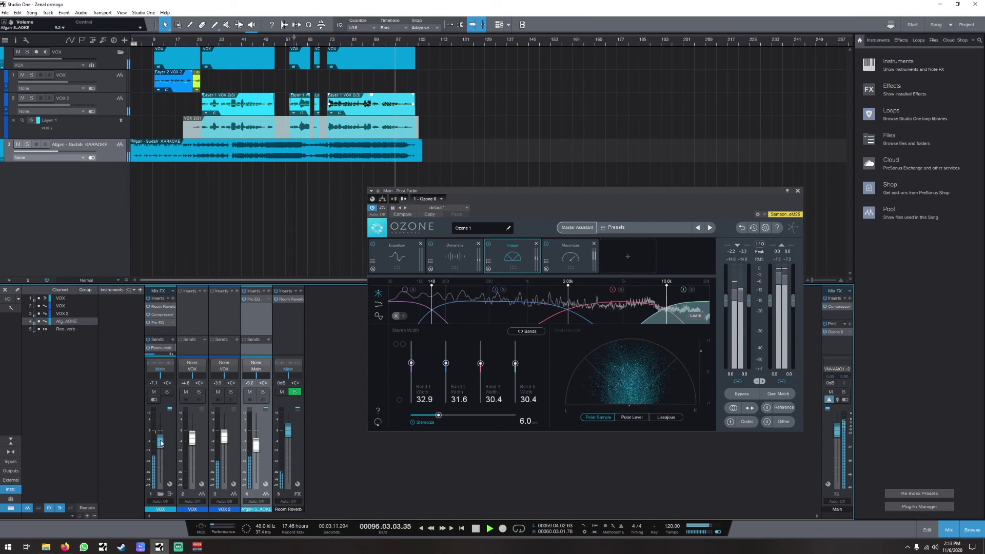
left_click_drag(160, 441, 160, 438)
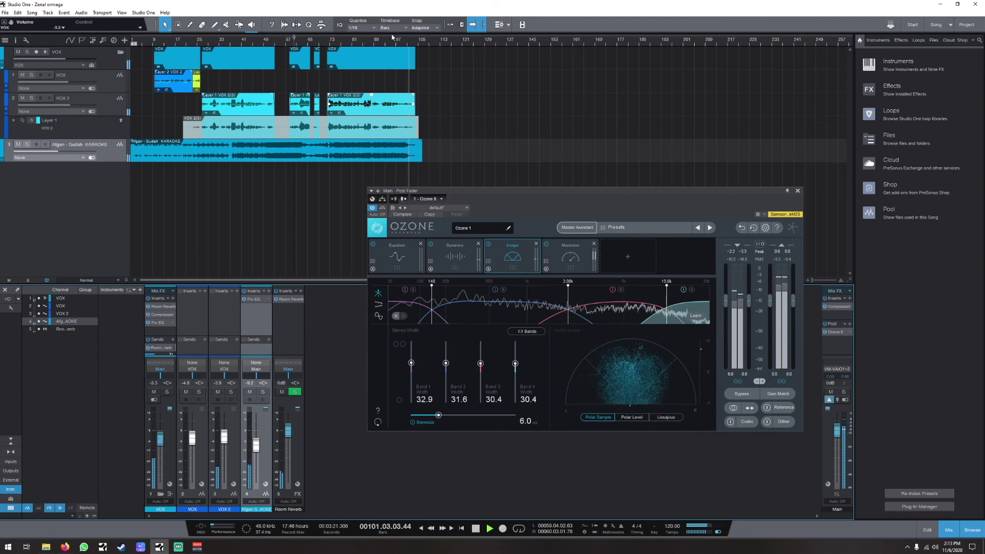
Step: Replay from about bar 86, reduce the Imager's band 1 and 2 widths to 27.8, and close Ozone
left_click(353, 41)
left_click(366, 46)
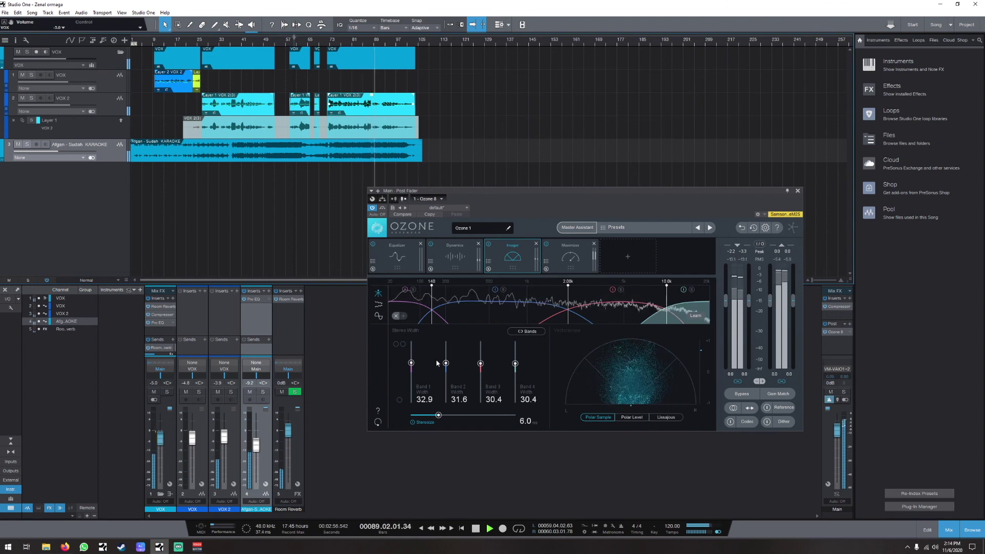
left_click_drag(411, 363, 450, 366)
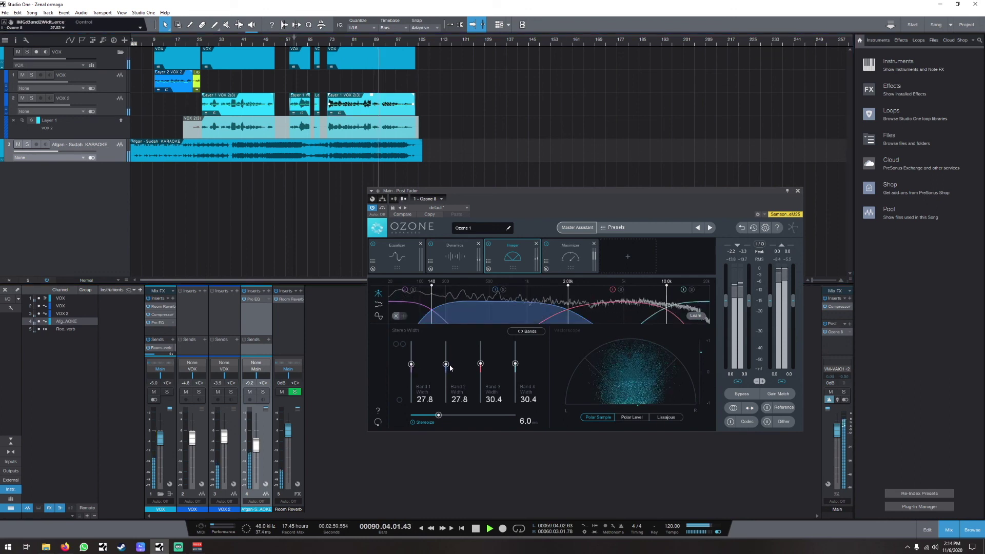
left_click(797, 191)
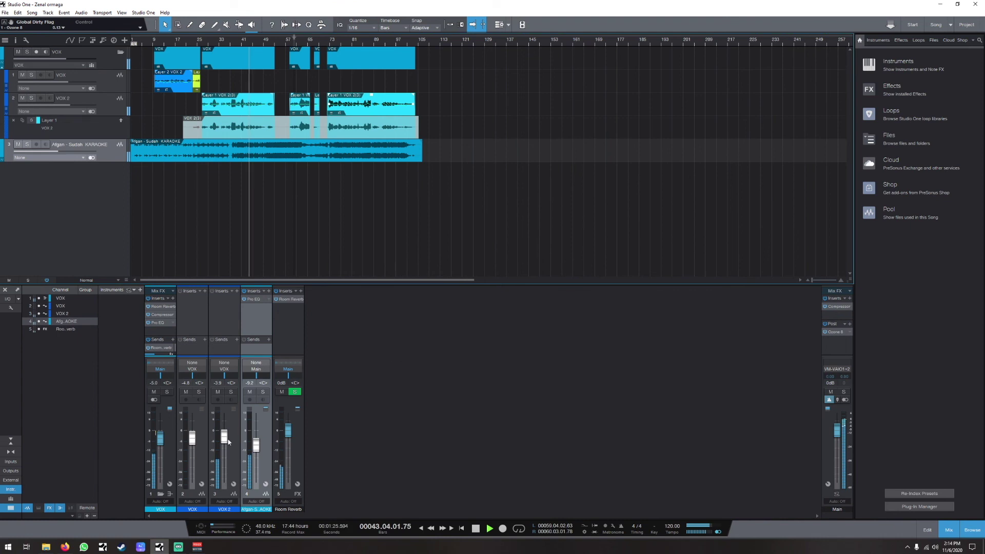
Step: Set the VOX bus Pro EQ's LMF gain to -0.24 dB and MF gain to 4.24 dB, then replay around bar 37
left_click(155, 323)
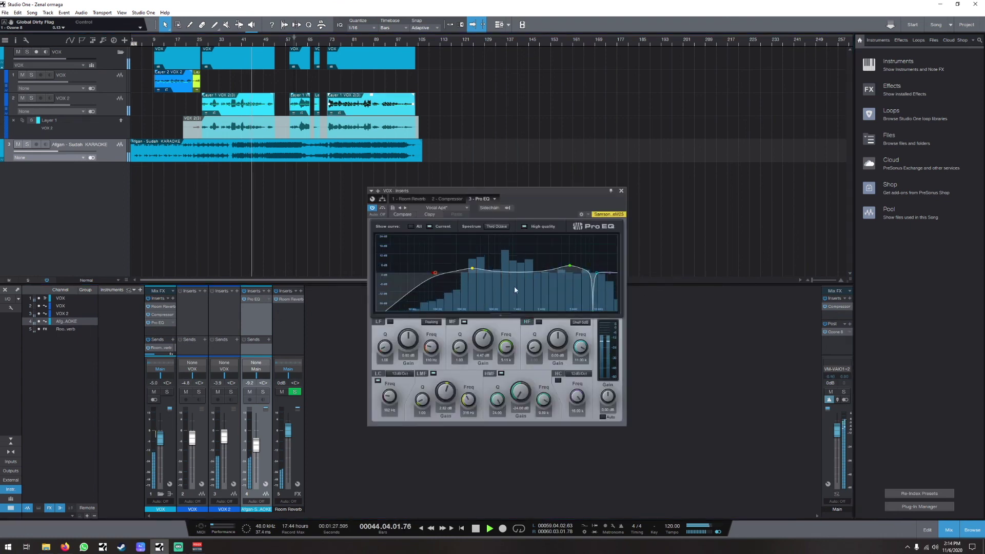
left_click_drag(570, 266, 571, 261)
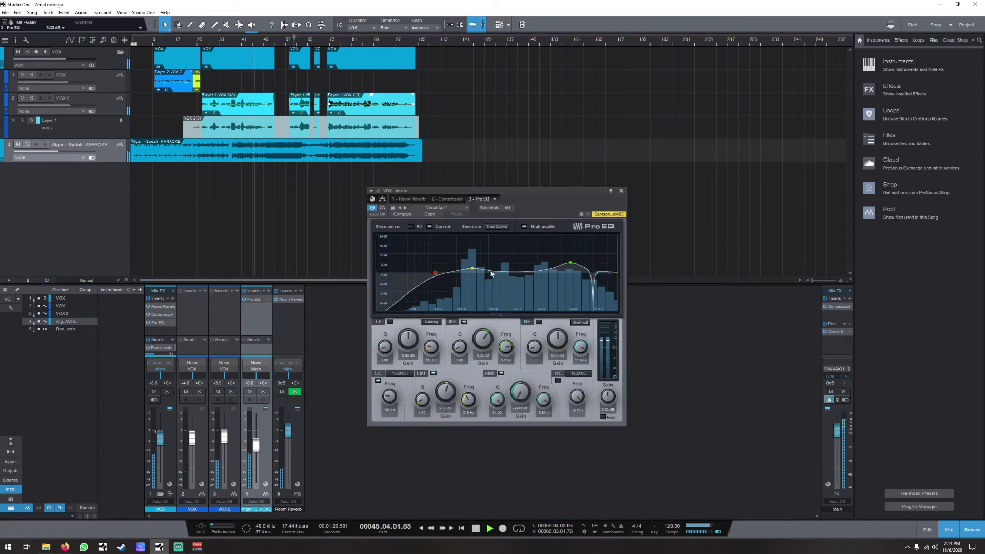
left_click_drag(473, 271, 472, 274)
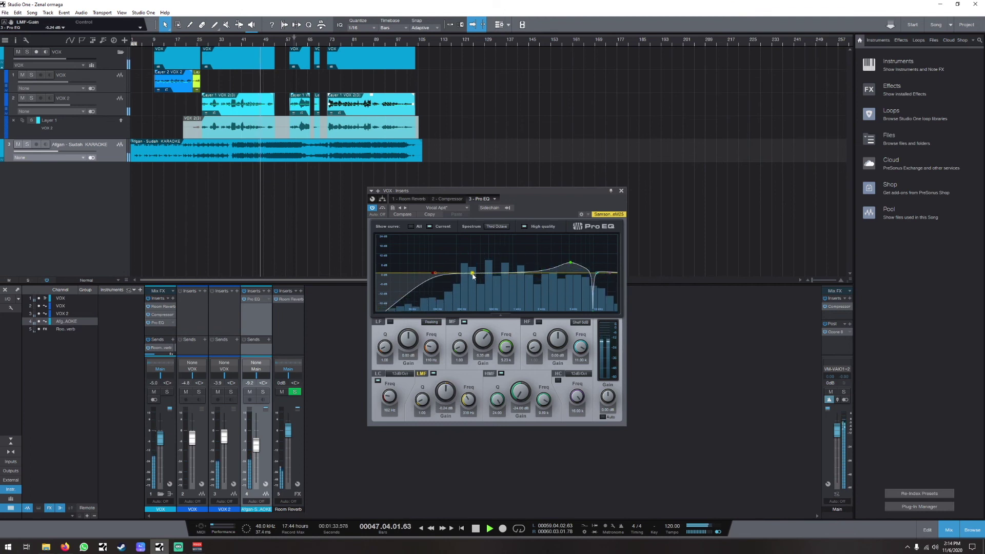
left_click_drag(571, 262, 570, 269)
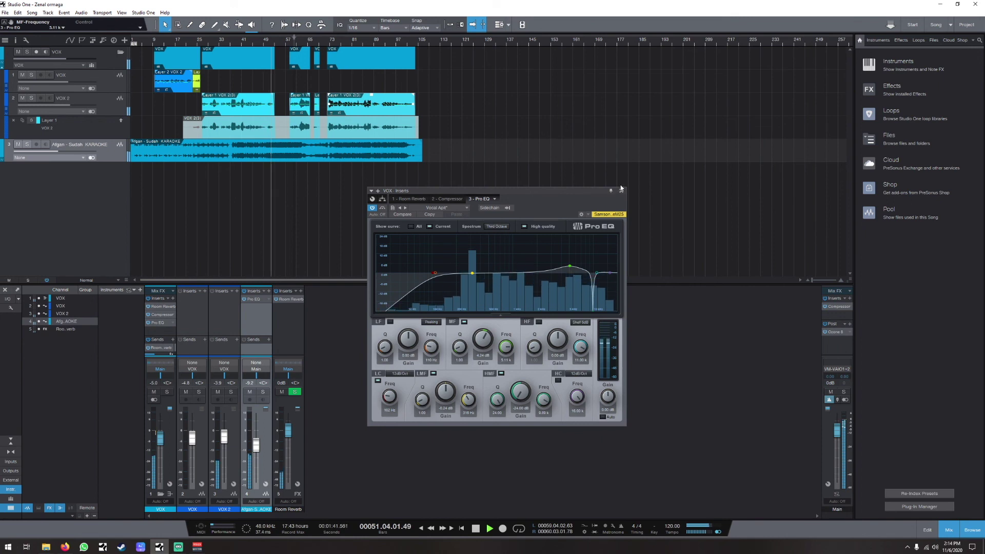
left_click(211, 39)
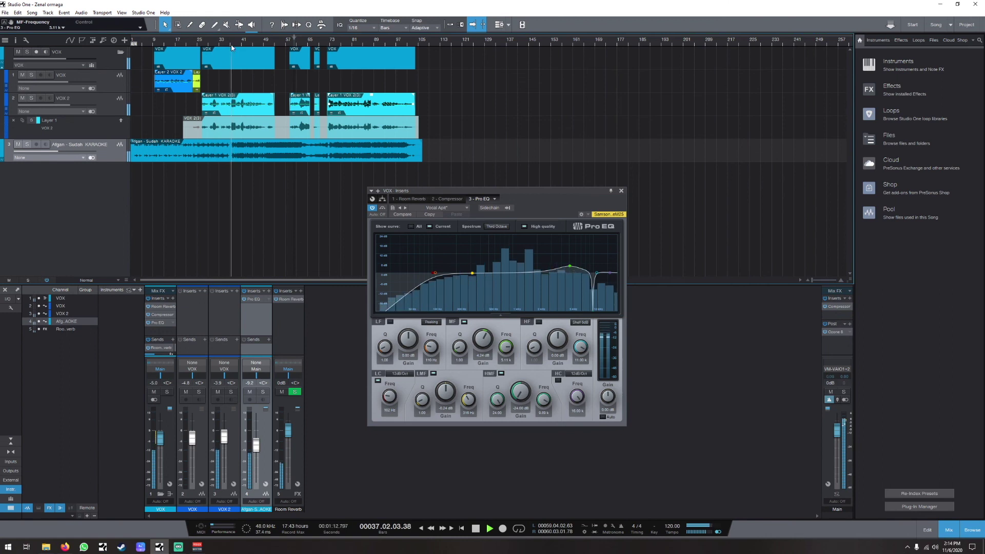
left_click_drag(232, 41, 232, 57)
left_click(212, 41)
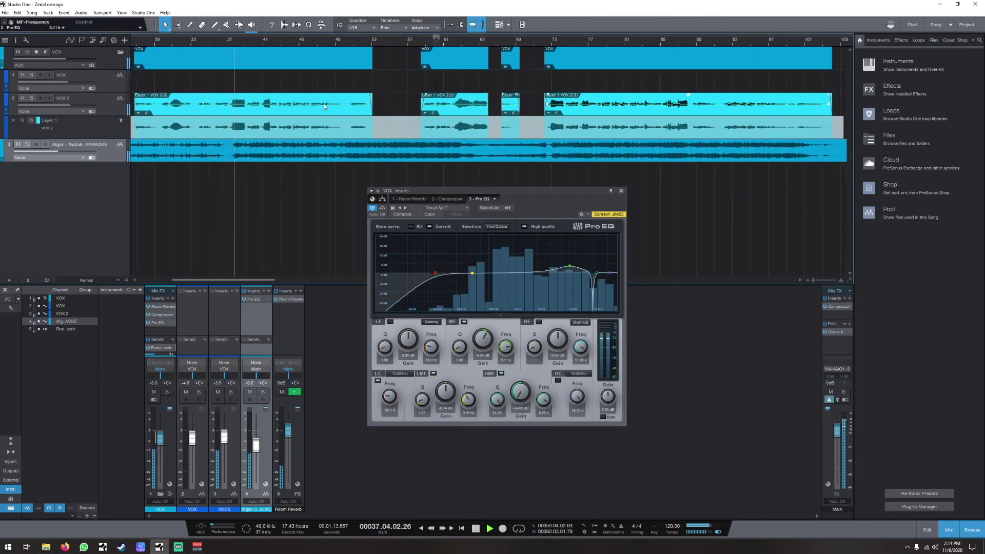
left_click(621, 191)
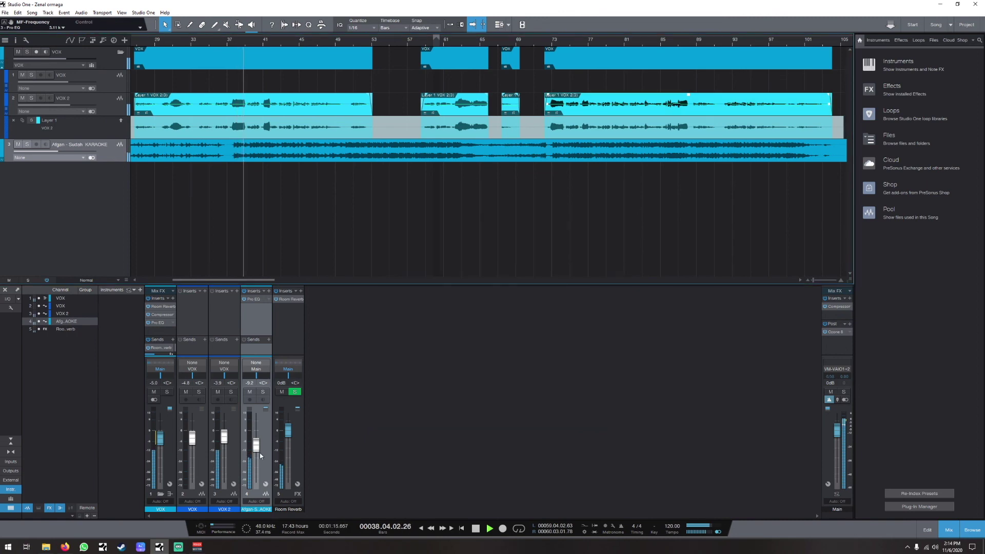
Step: Replay from about bar 42 with Ozone open and raise the karaoke fader to -6.5 dB
left_click_drag(256, 450, 257, 450)
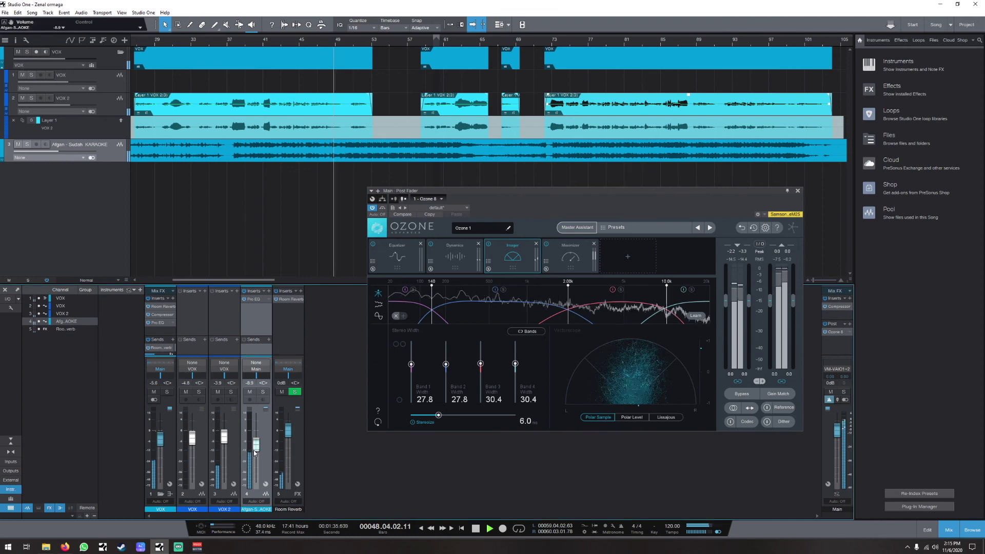
scroll(254, 452, "up", 1)
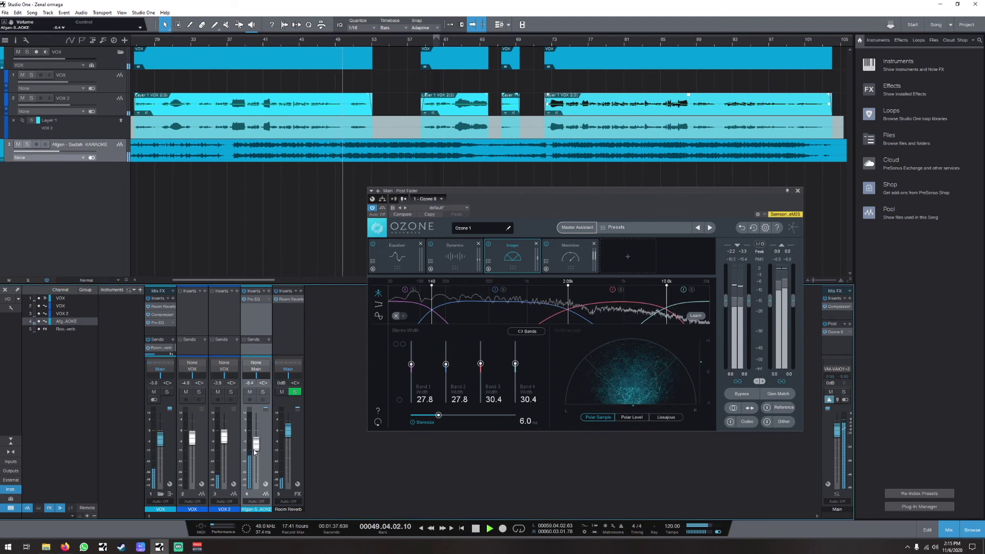
left_click(287, 40)
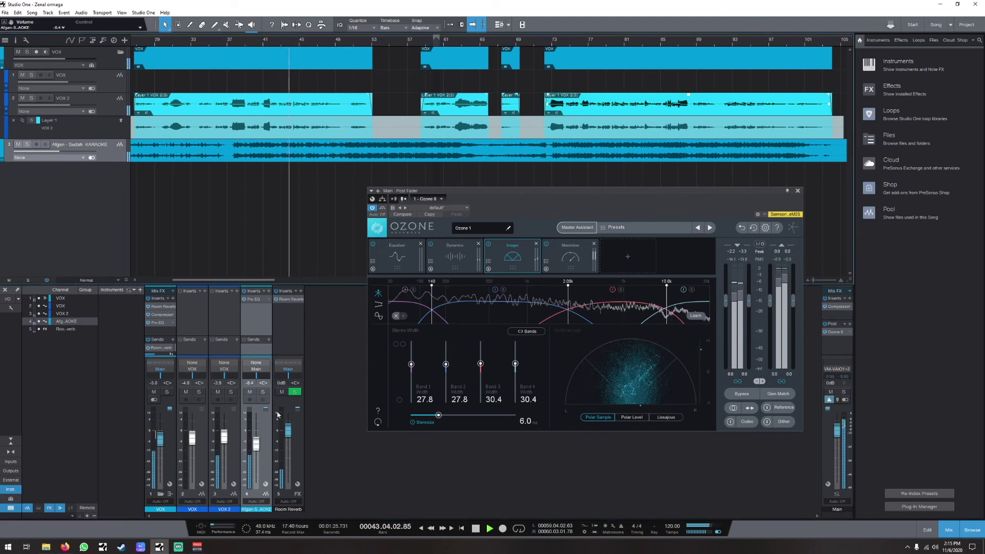
left_click_drag(256, 452, 257, 449)
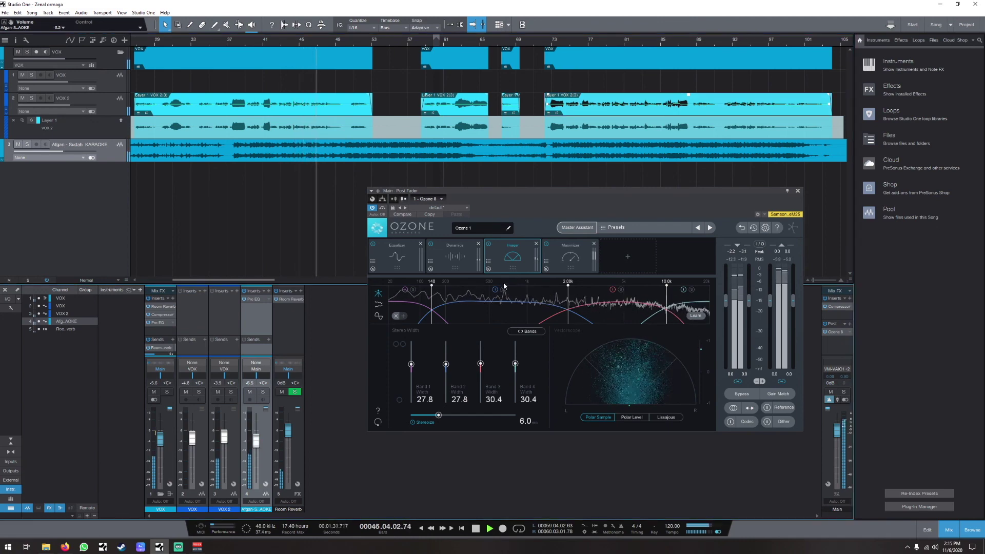
Step: Set Ozone's Maximizer threshold to -6.7 dB and replay from about bar 42
left_click(557, 262)
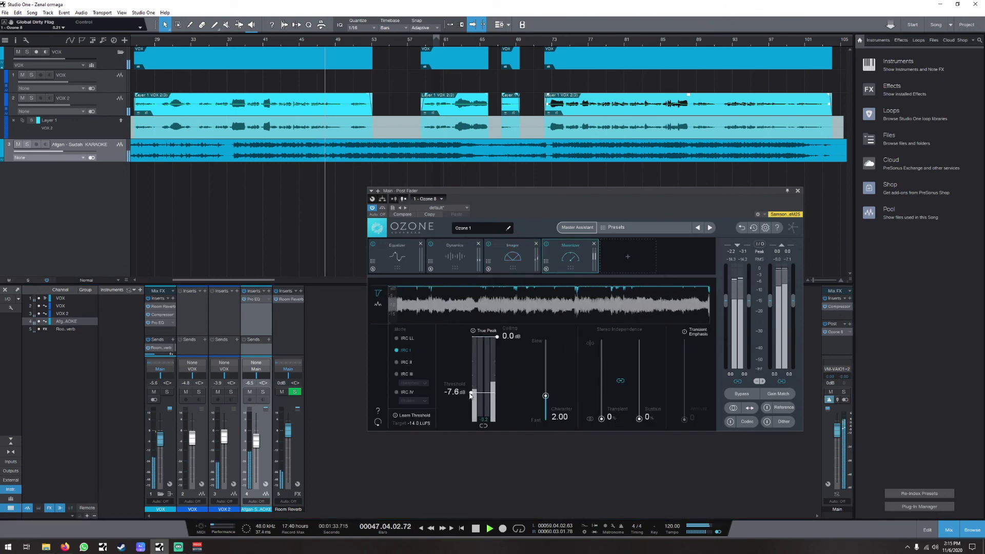
left_click_drag(470, 395, 470, 386)
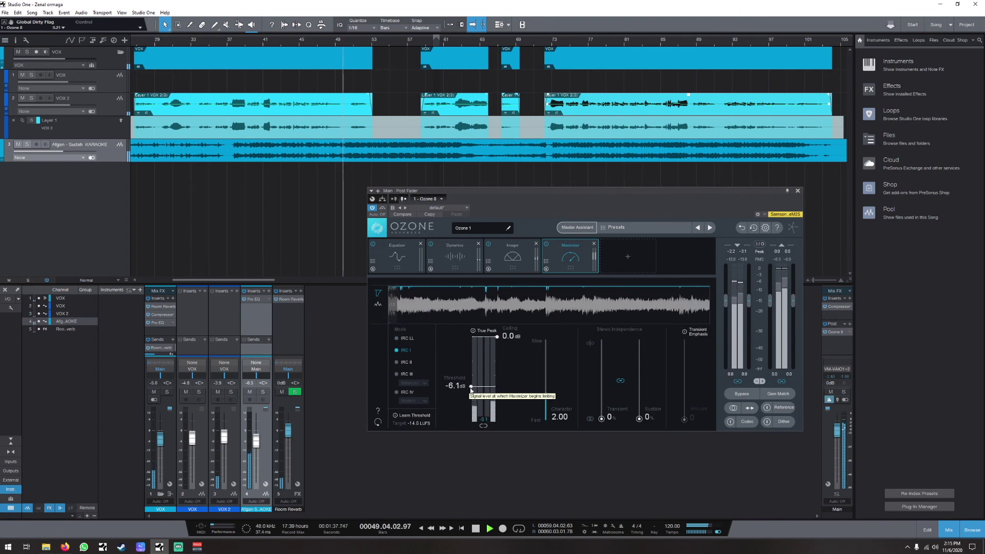
left_click_drag(471, 389, 471, 392)
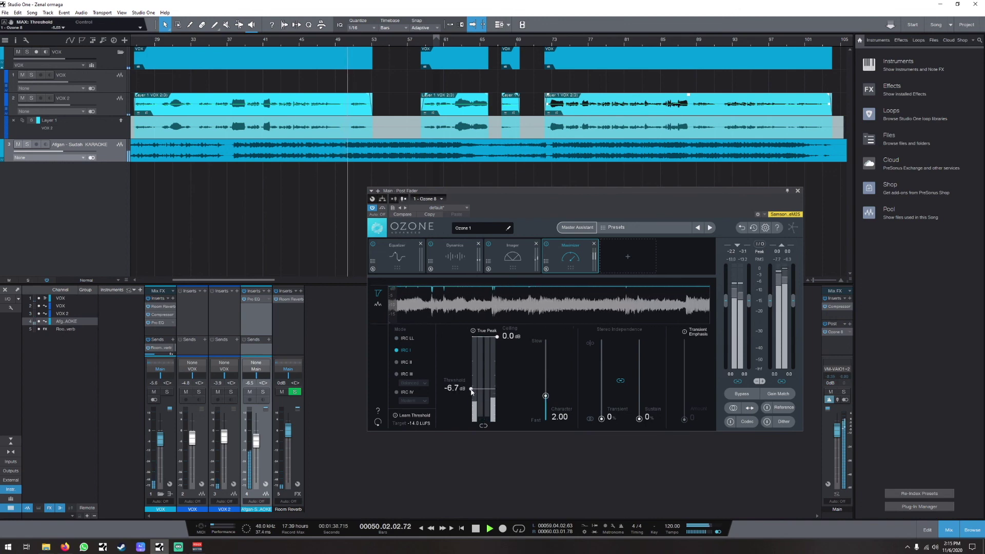
left_click(275, 44)
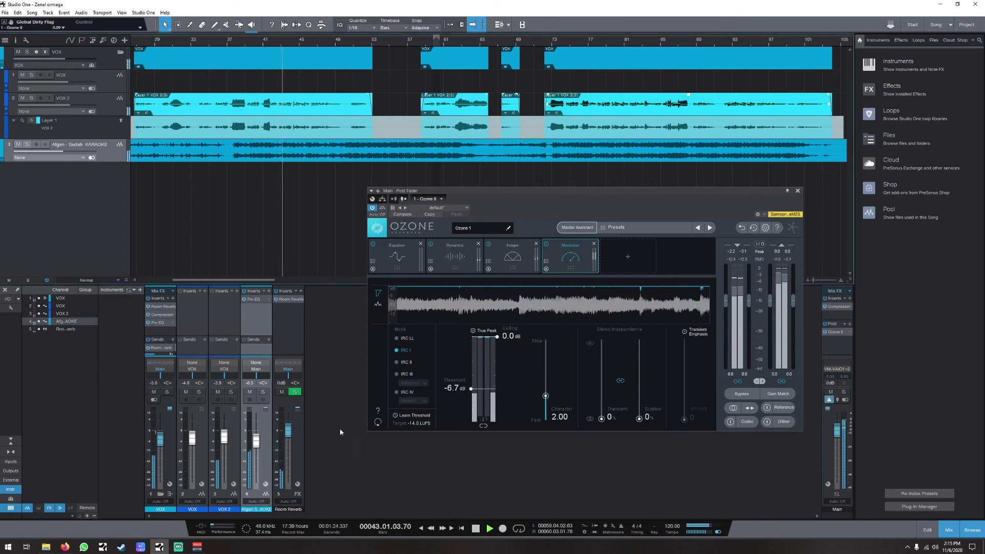
Step: Set the karaoke fader to -7.2 dB, stop playback and close the Ozone window
left_click_drag(256, 442, 258, 448)
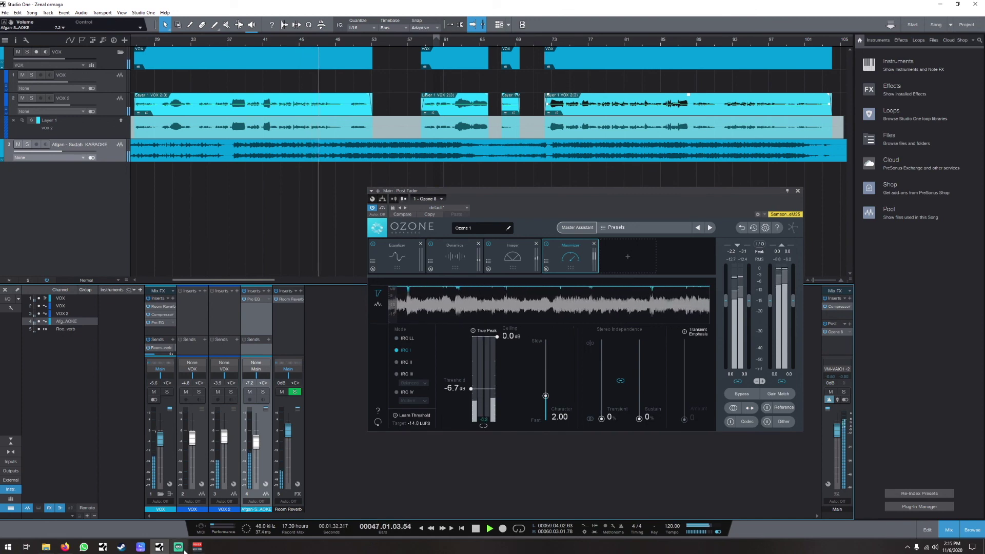
key("space")
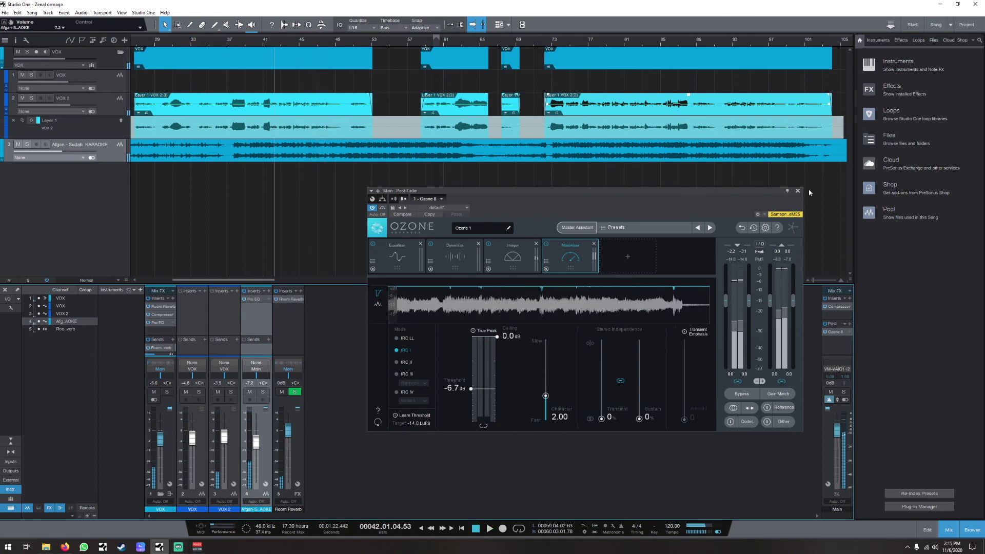
left_click(797, 190)
Step: Play the mix briefly from about bar 72, stop it, and switch to Streamlabs OBS
left_click(553, 43)
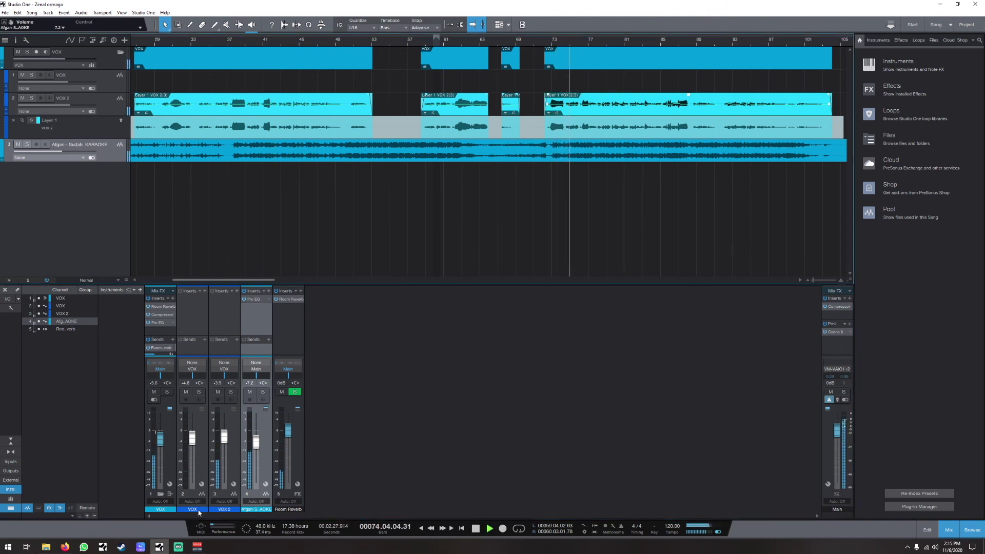
key("space")
left_click(178, 548)
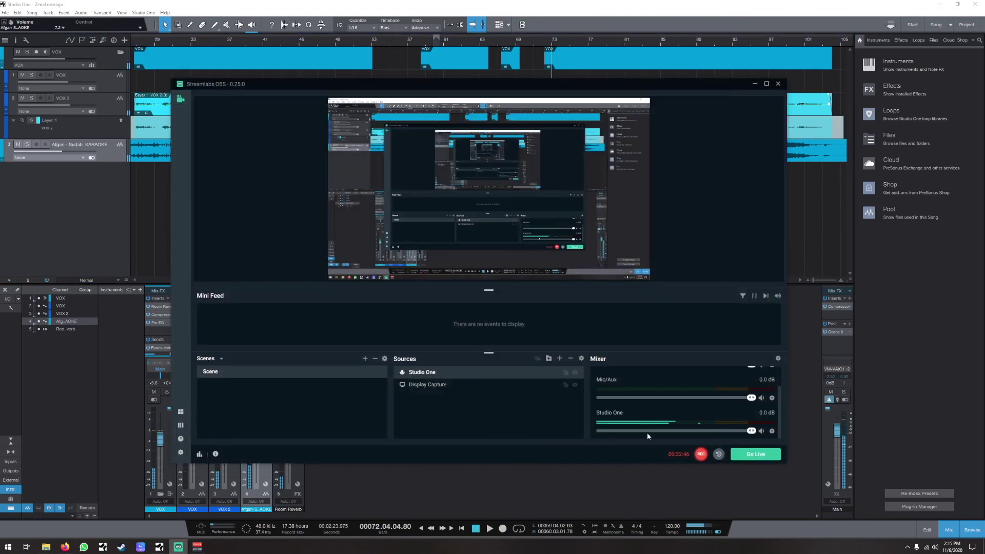